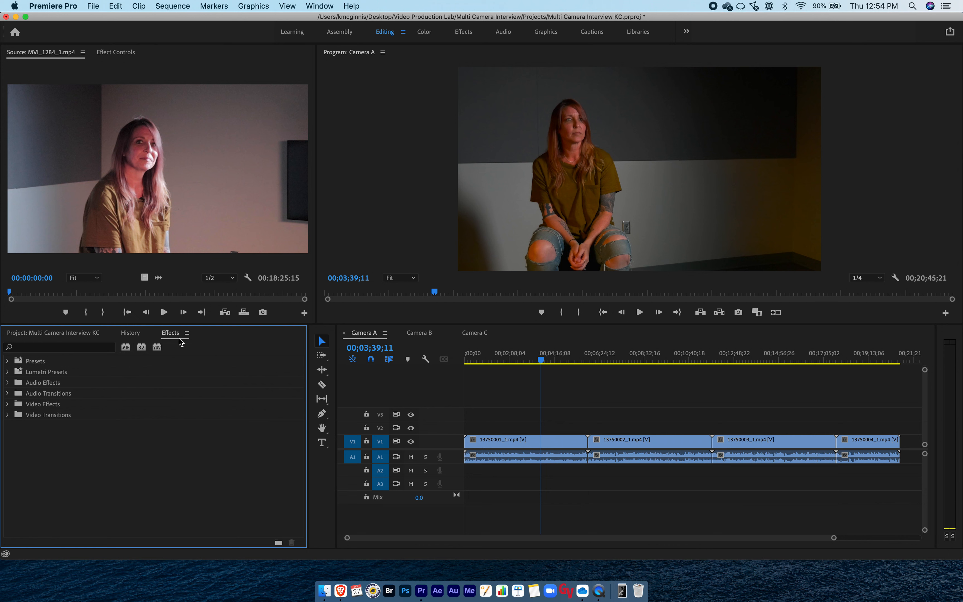
Search the effects library for "lumetri color"
left_click(323, 4)
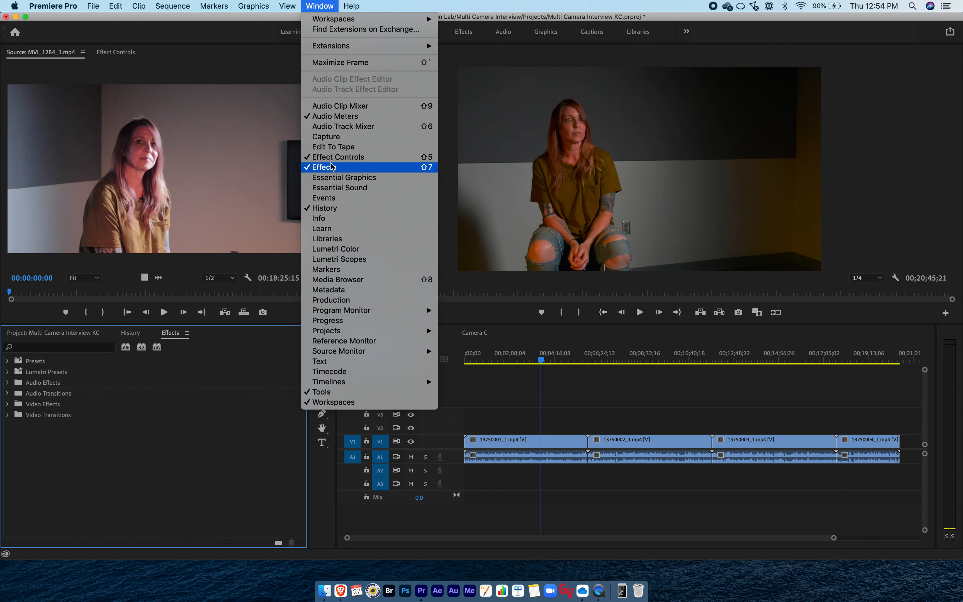
left_click(173, 335)
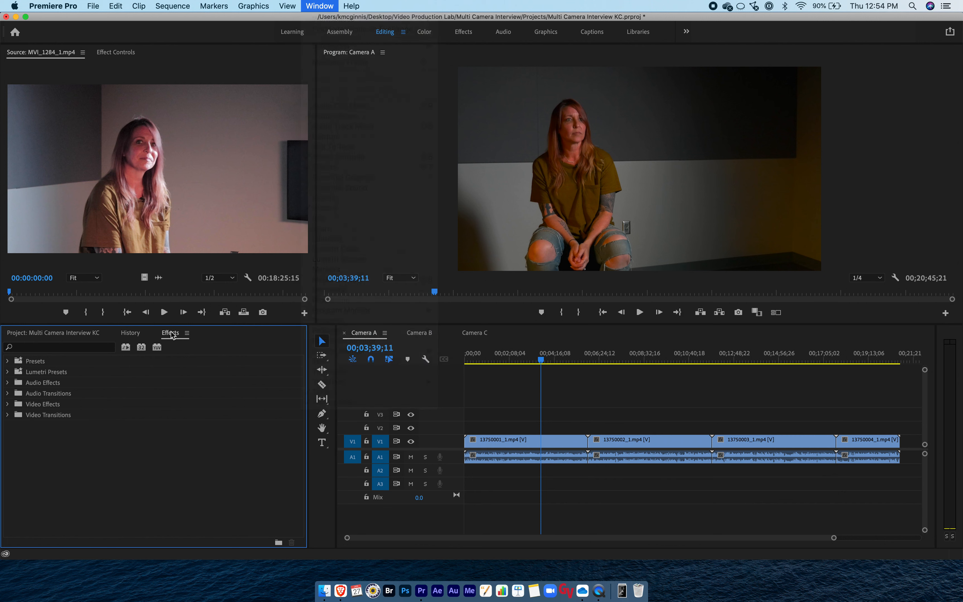
left_click(87, 348)
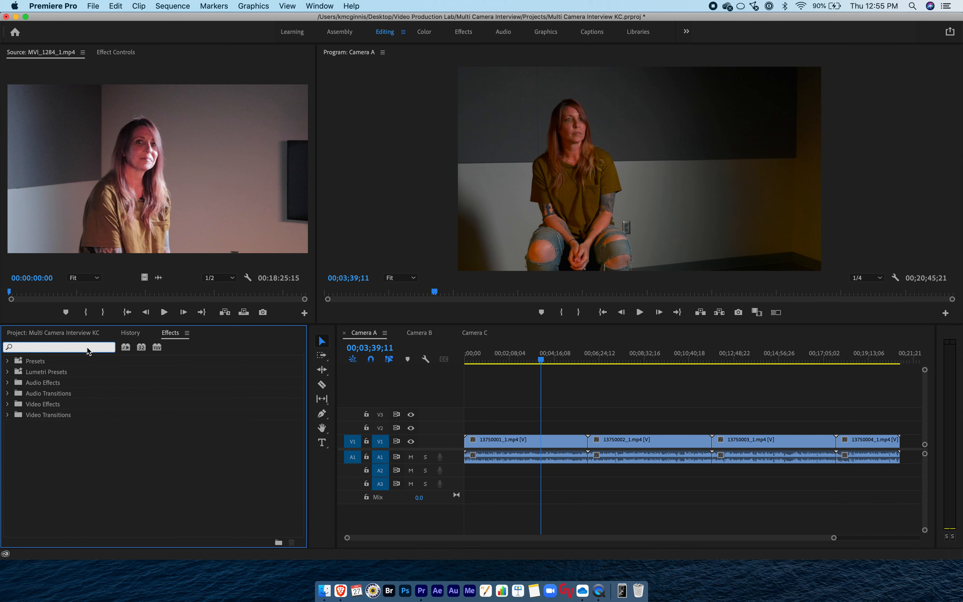
type("lume")
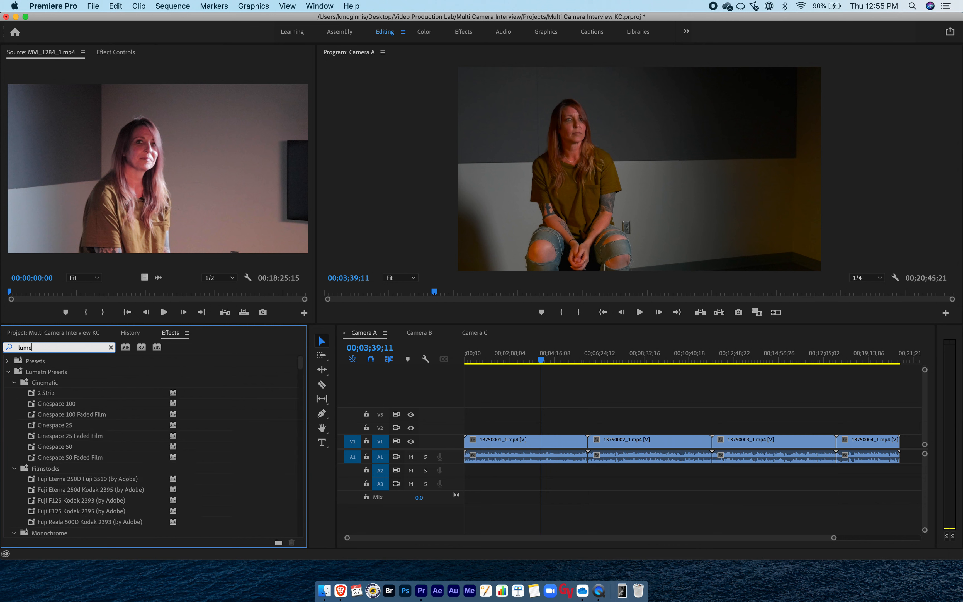
type("tri color")
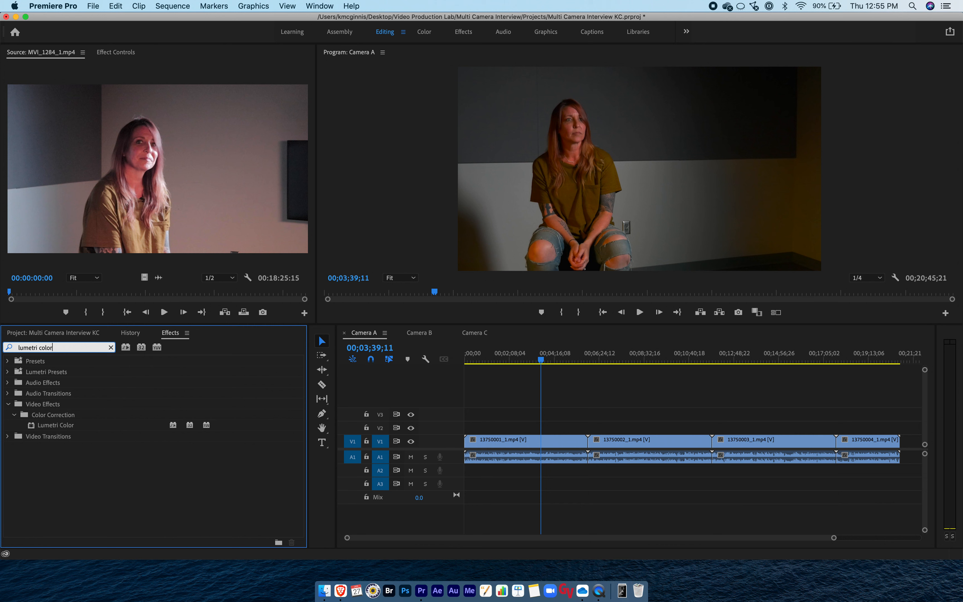
Apply the Lumetri Color effect to clip 13750001_1.mp4 in Camera A and move the playhead to 00;02;56;12
left_click(46, 428)
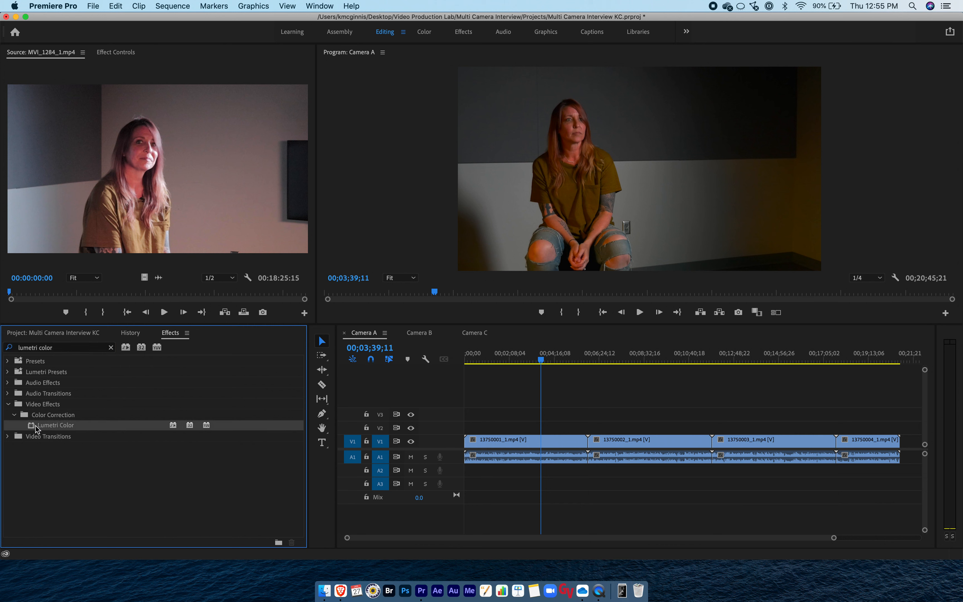
left_click_drag(32, 429, 516, 442)
left_click(529, 357)
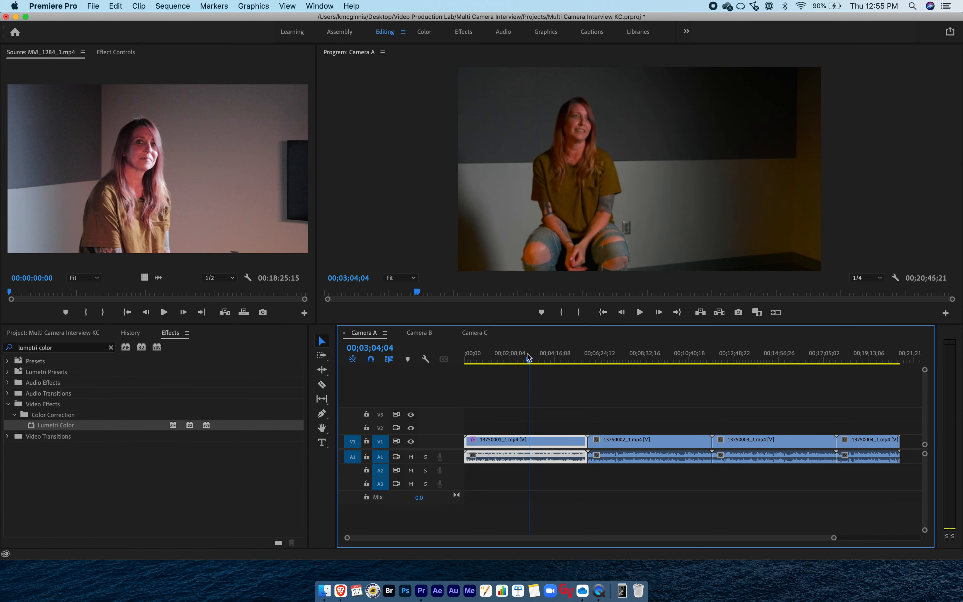
left_click_drag(528, 357, 526, 357)
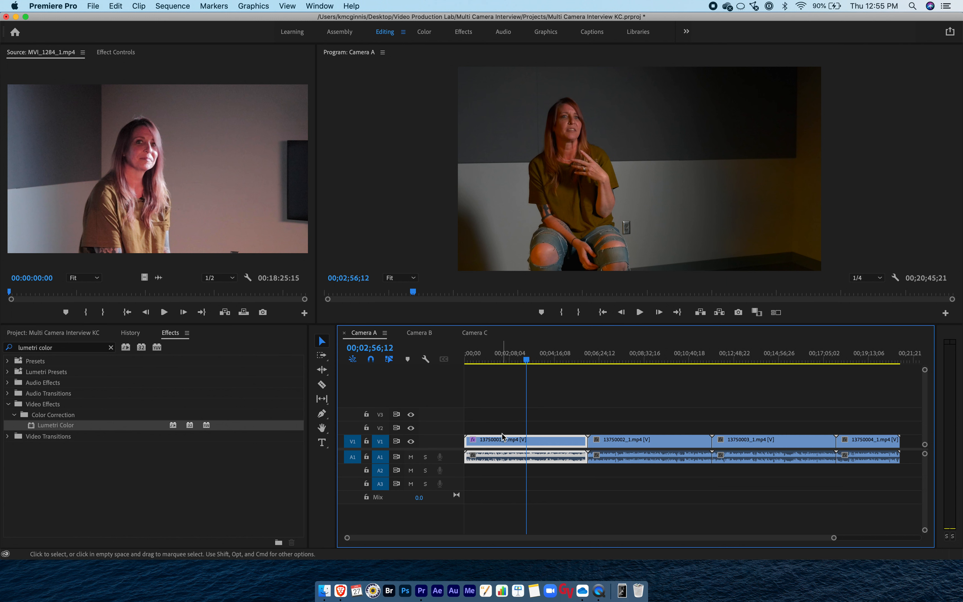
Show the effect controls of the selected Camera A clip and widen their area
left_click(116, 53)
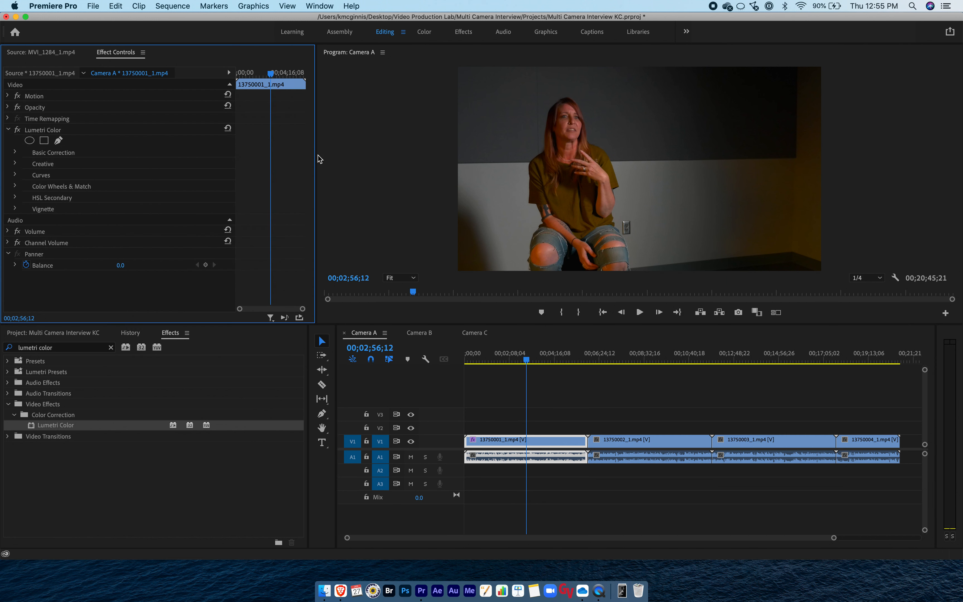
left_click(311, 5)
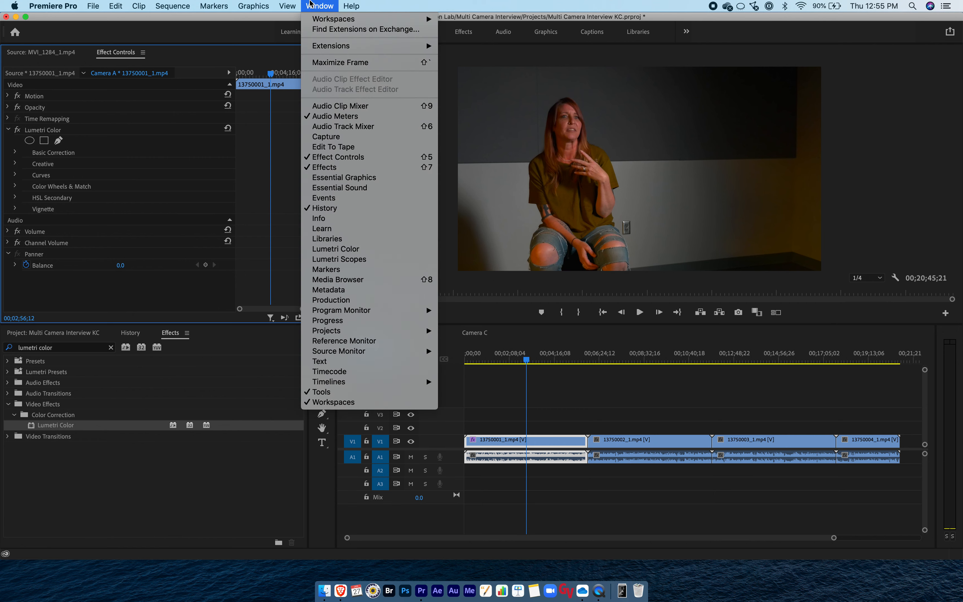
left_click(328, 158)
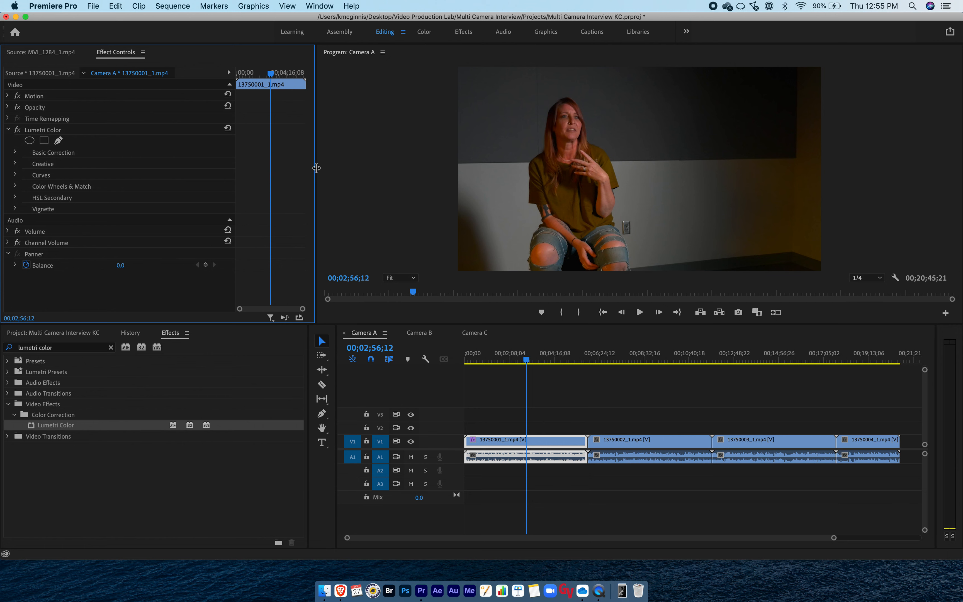
left_click_drag(315, 171, 344, 172)
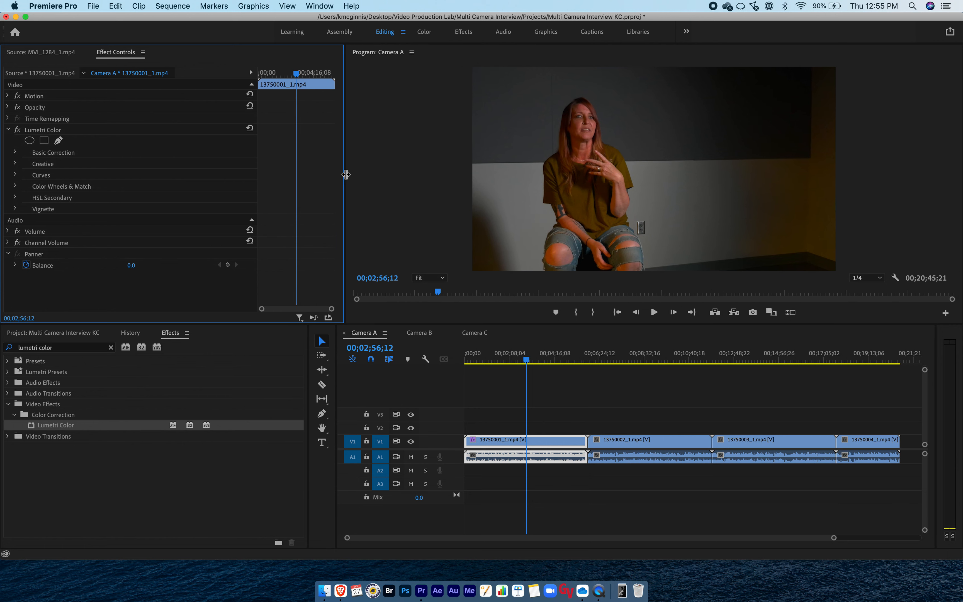
Examine the clip's Motion, Opacity and Time Remapping entries, then the Lumetri Color correction categories
left_click(8, 130)
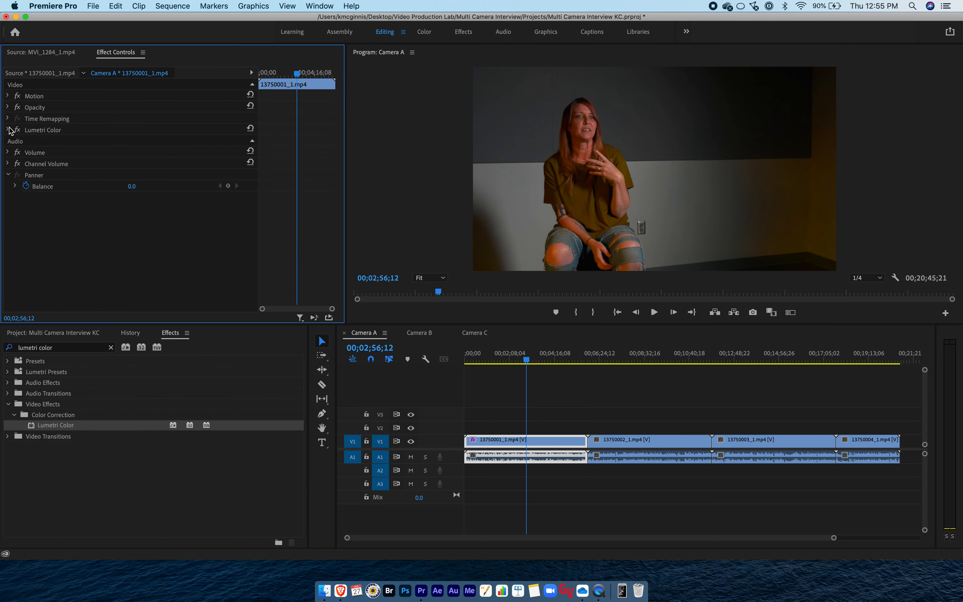
left_click(28, 97)
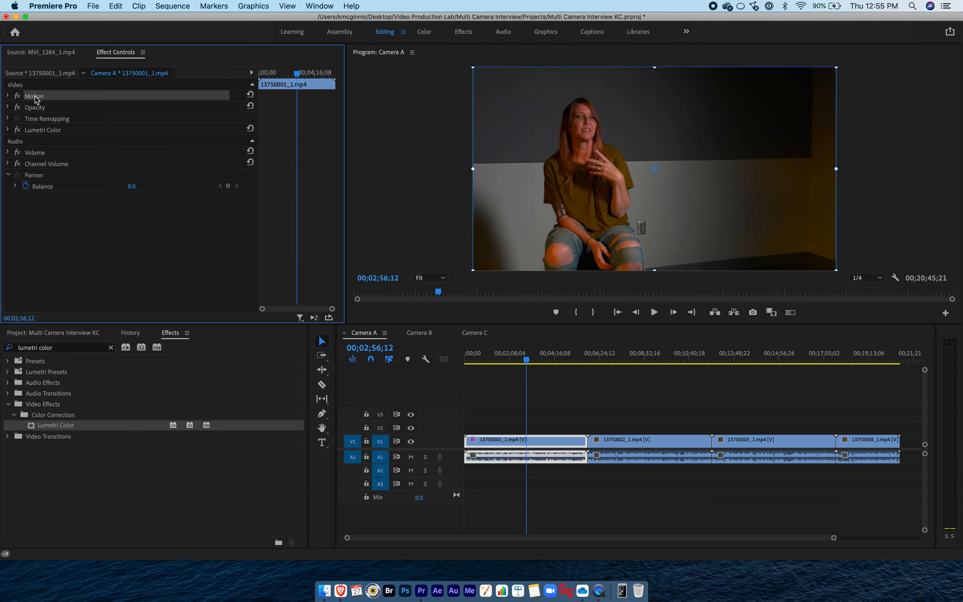
left_click(40, 120)
left_click(42, 106)
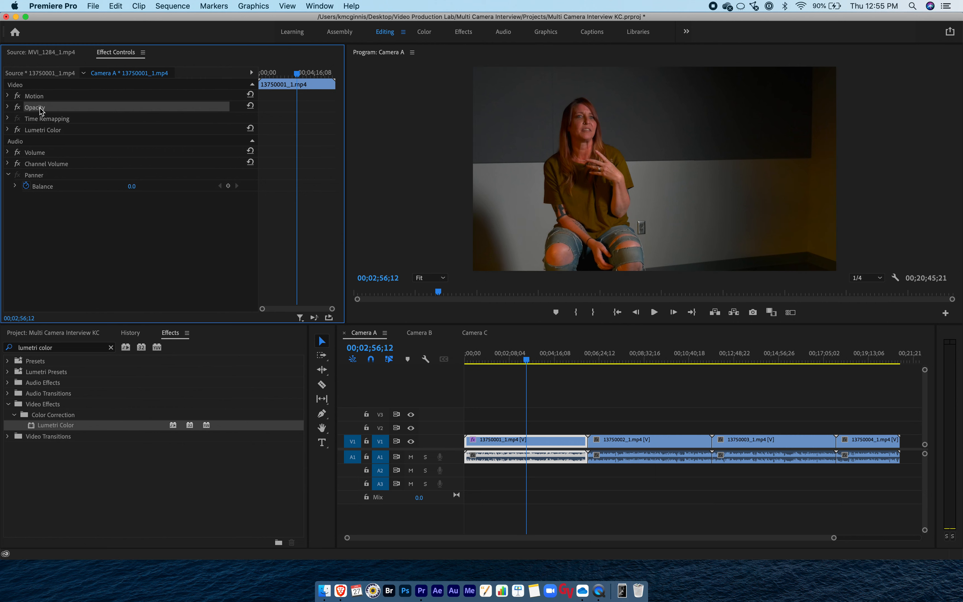
left_click(40, 120)
left_click(42, 133)
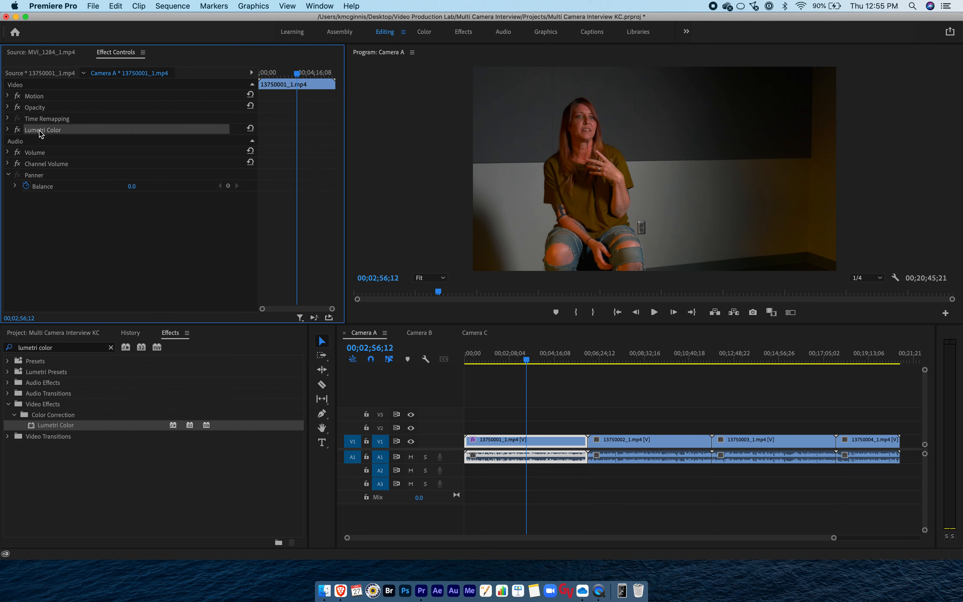
left_click(9, 130)
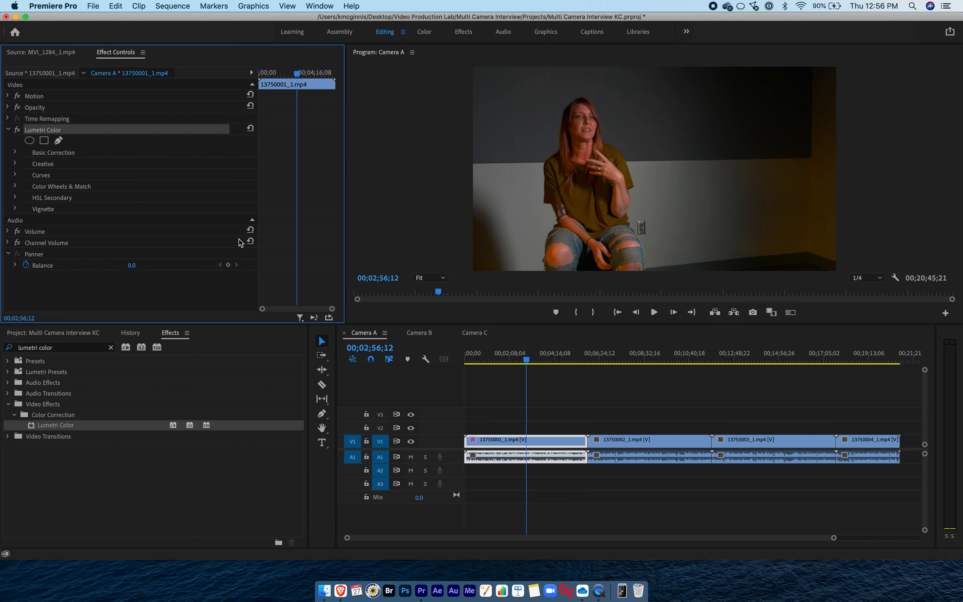
Compare the look of the Camera A, Camera B and Camera C sequences, viewing Camera B at about 00:02:01:29
left_click(422, 333)
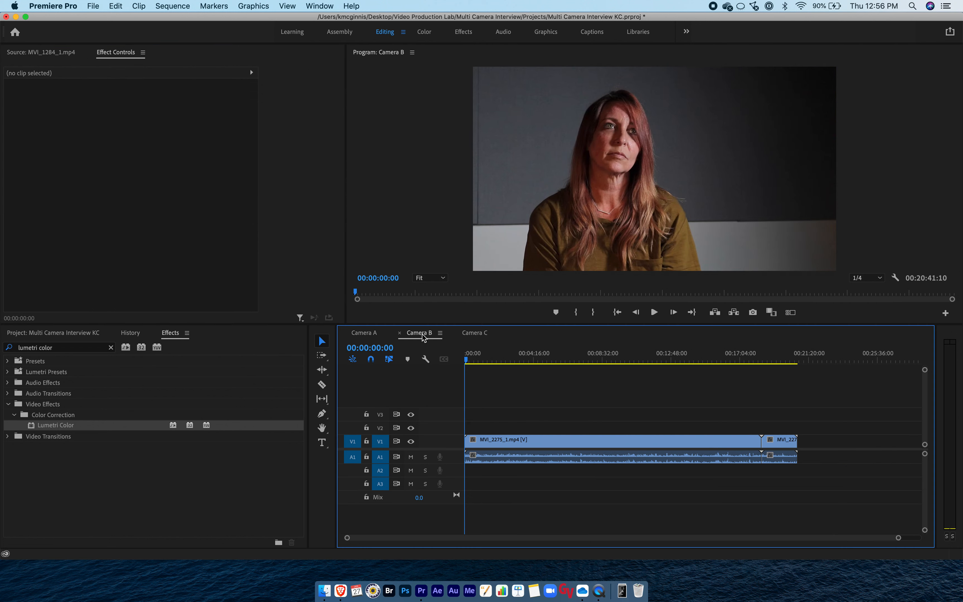
left_click(469, 333)
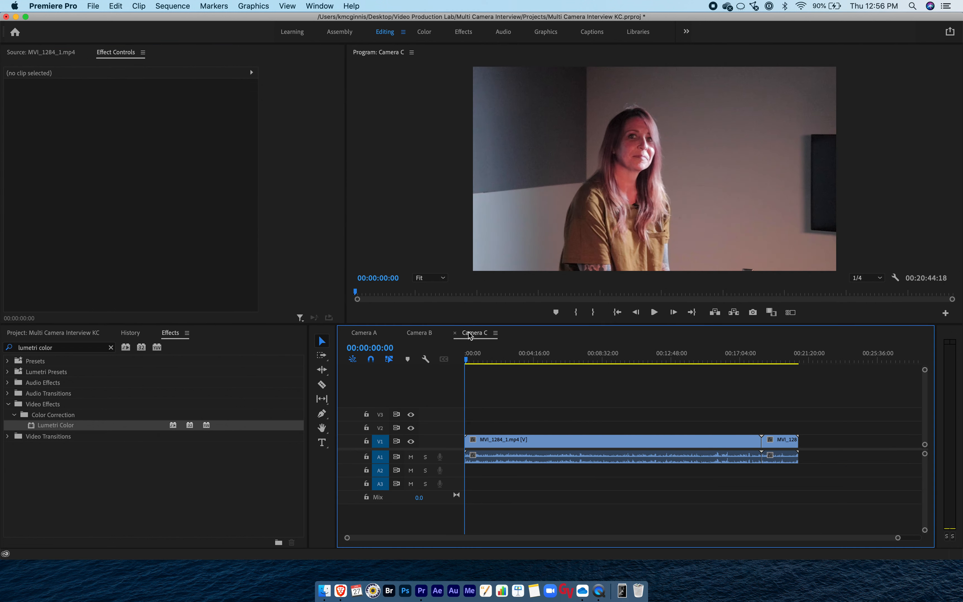
left_click(422, 332)
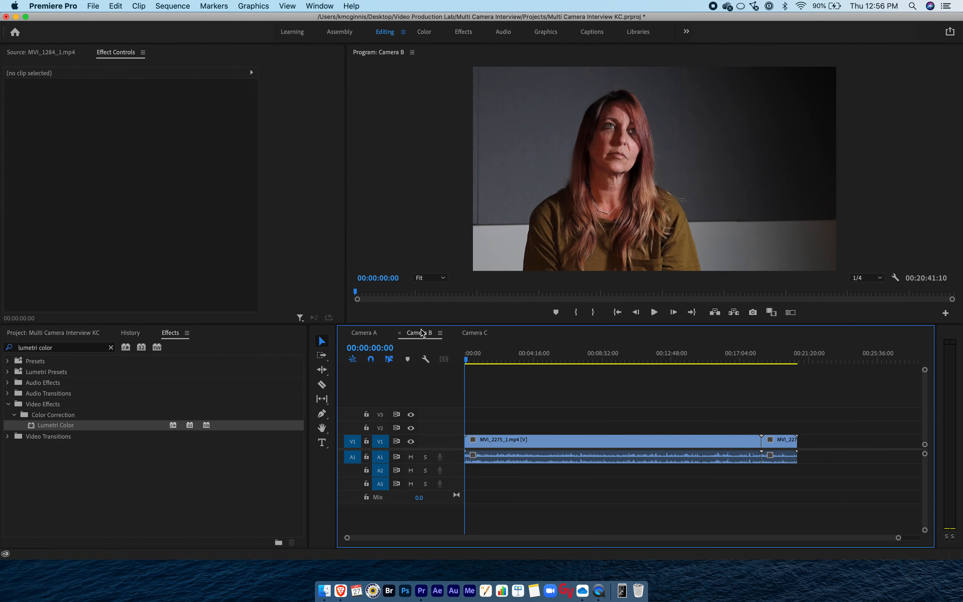
left_click(482, 360)
left_click(498, 360)
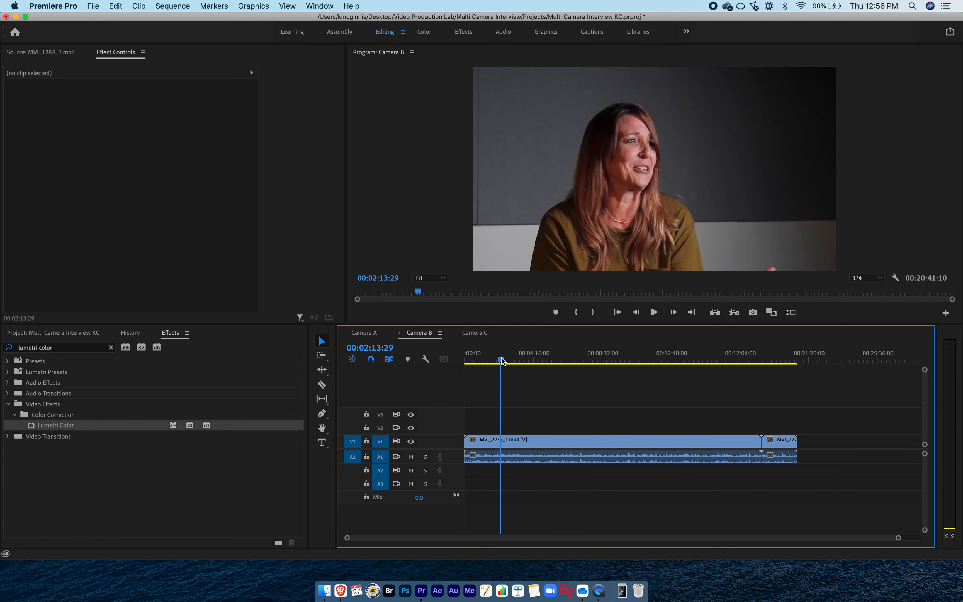
left_click(369, 334)
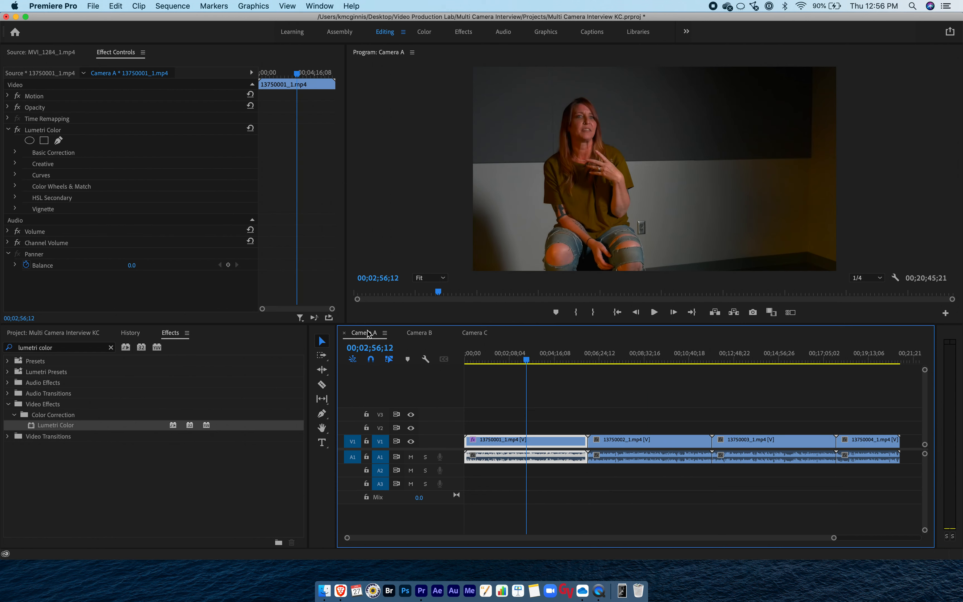
left_click(420, 336)
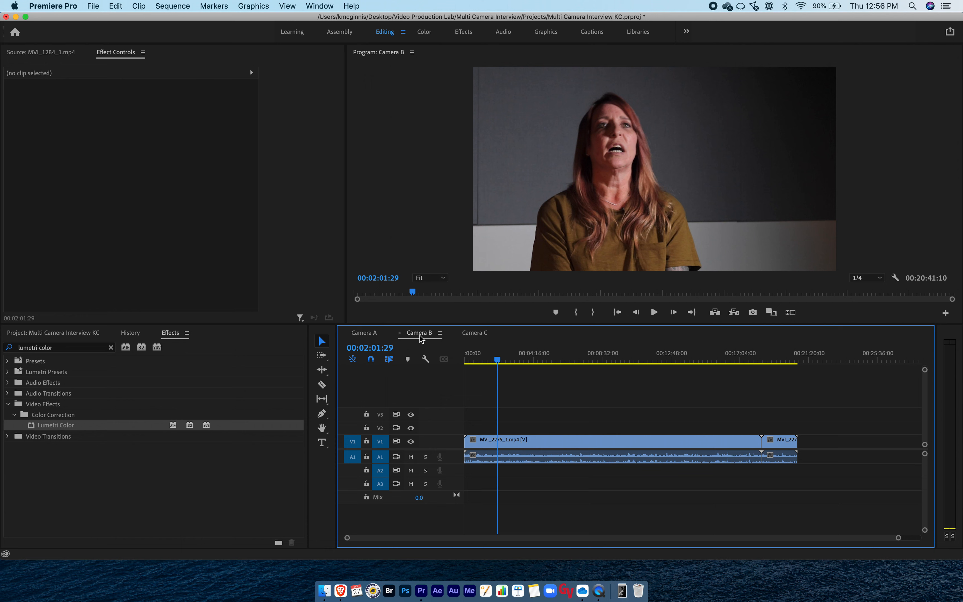
left_click(368, 336)
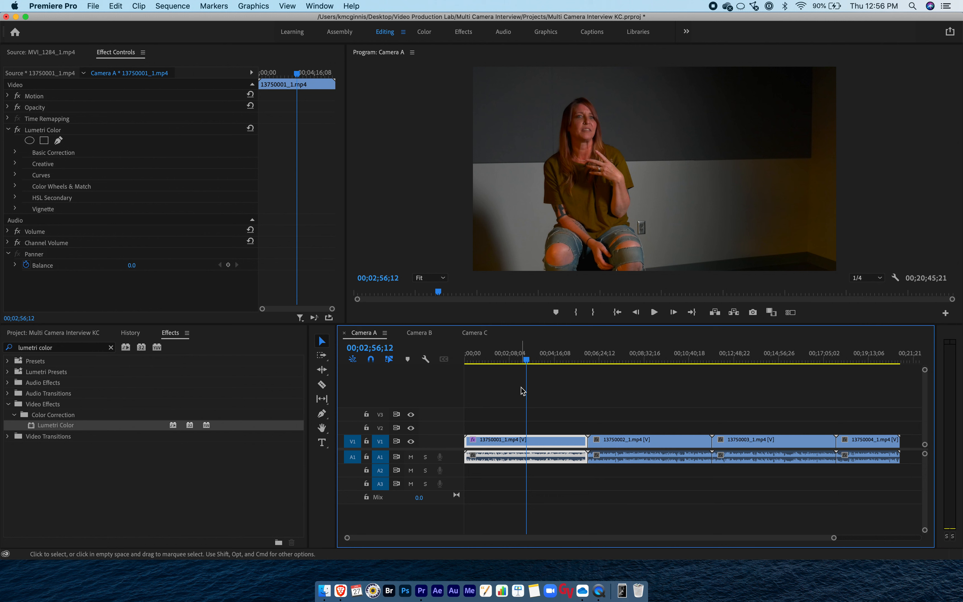
Remove the Lumetri Color effect from clip 13750001_1.mp4 in Camera A
left_click(43, 131)
key("Delete")
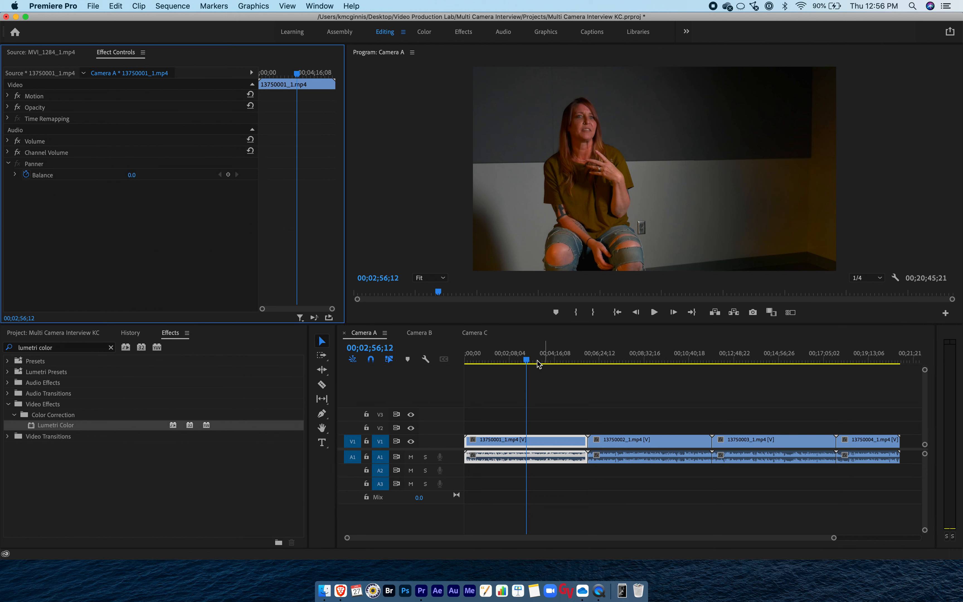
Return the Camera A playhead to 00;00;00;00 and deselect the clip
left_click_drag(535, 360, 465, 362)
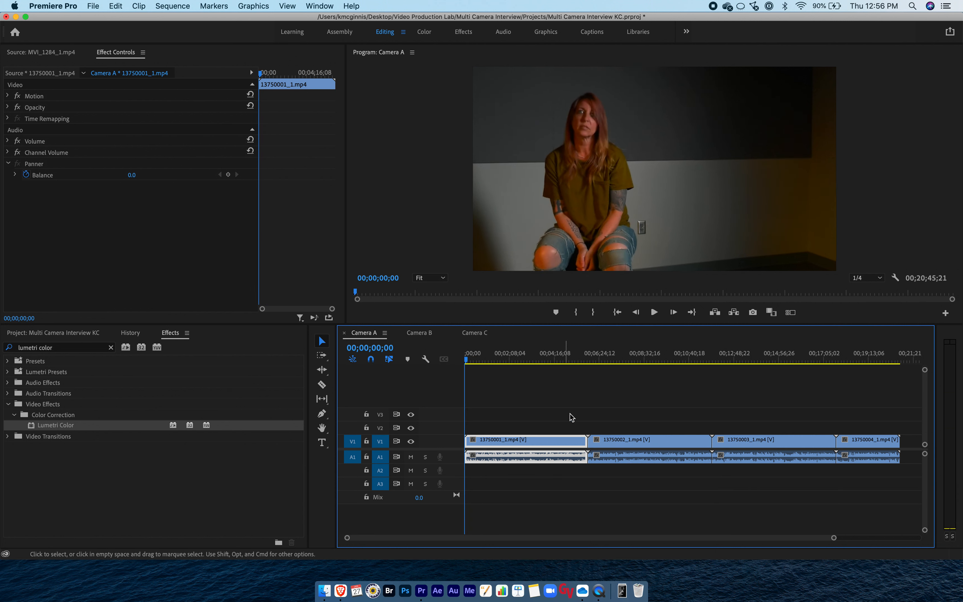
left_click(572, 417)
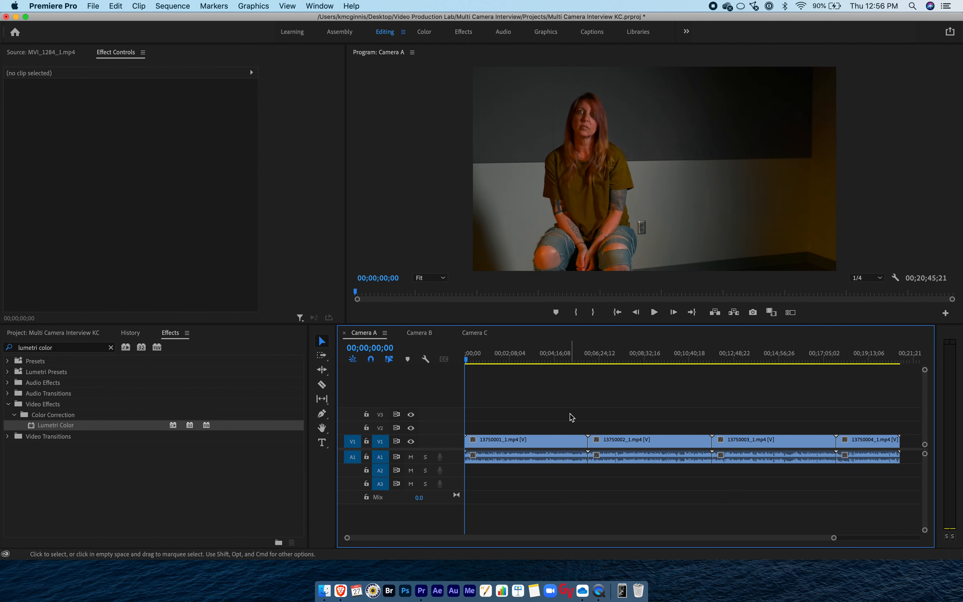
Clear the effects search and bring back the project media list and the source clip view
left_click(111, 347)
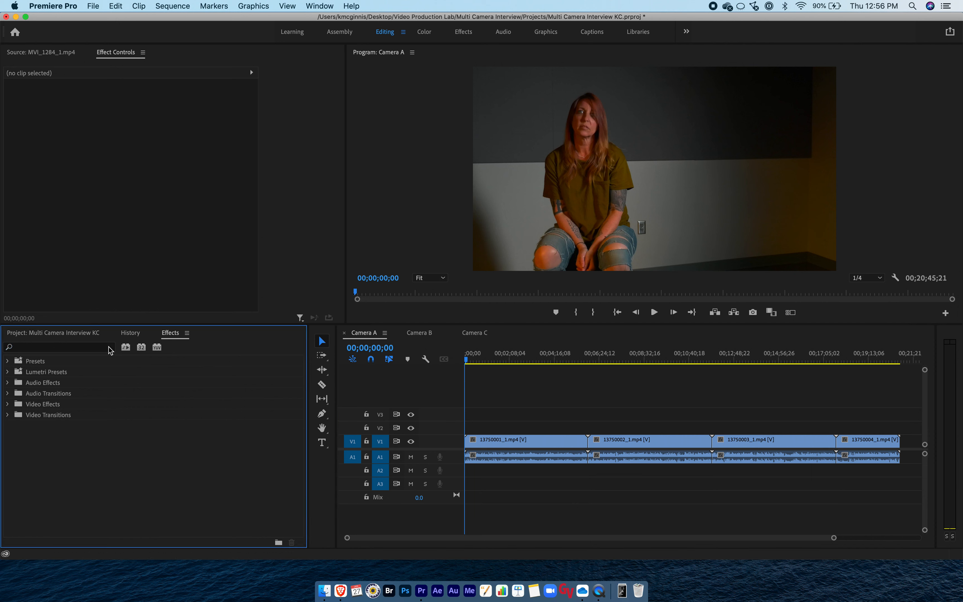
left_click(39, 338)
left_click(576, 409)
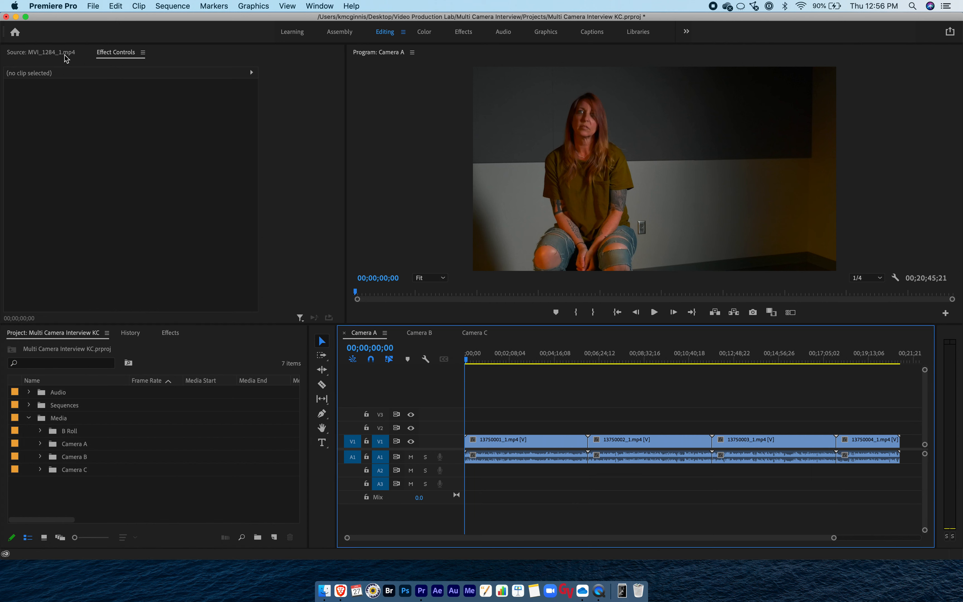
left_click(66, 56)
left_click(573, 420)
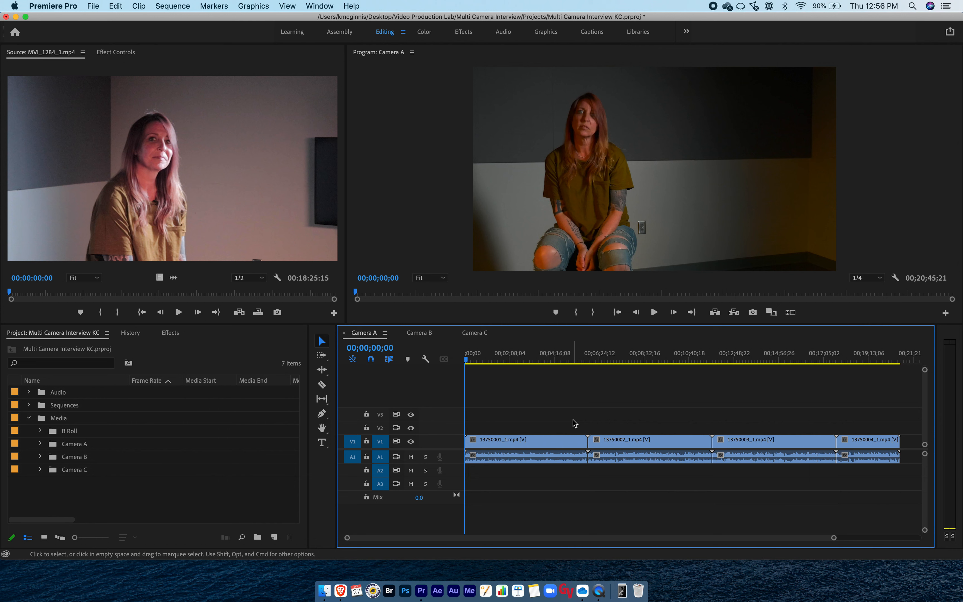
Inspect the separate clips in the Camera A timeline and look over the Camera B and Camera C sequences, ending on Camera A
left_click(545, 434)
left_click(625, 442)
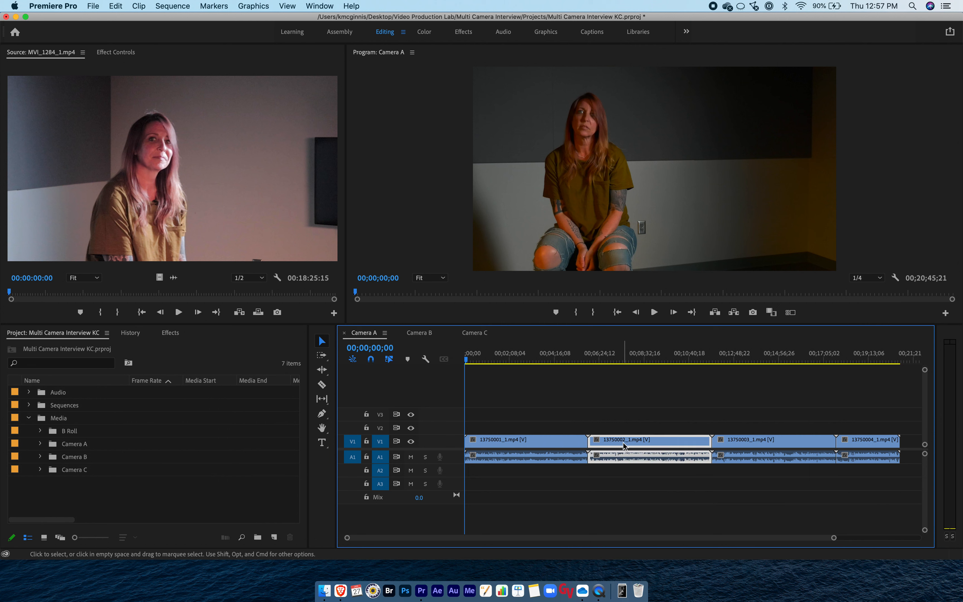
left_click(538, 441)
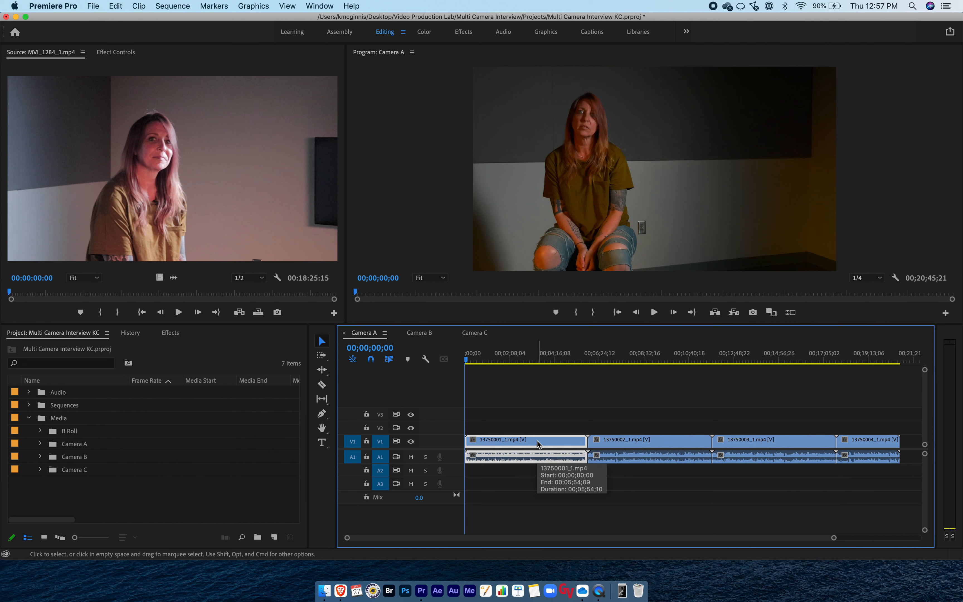
left_click(540, 401)
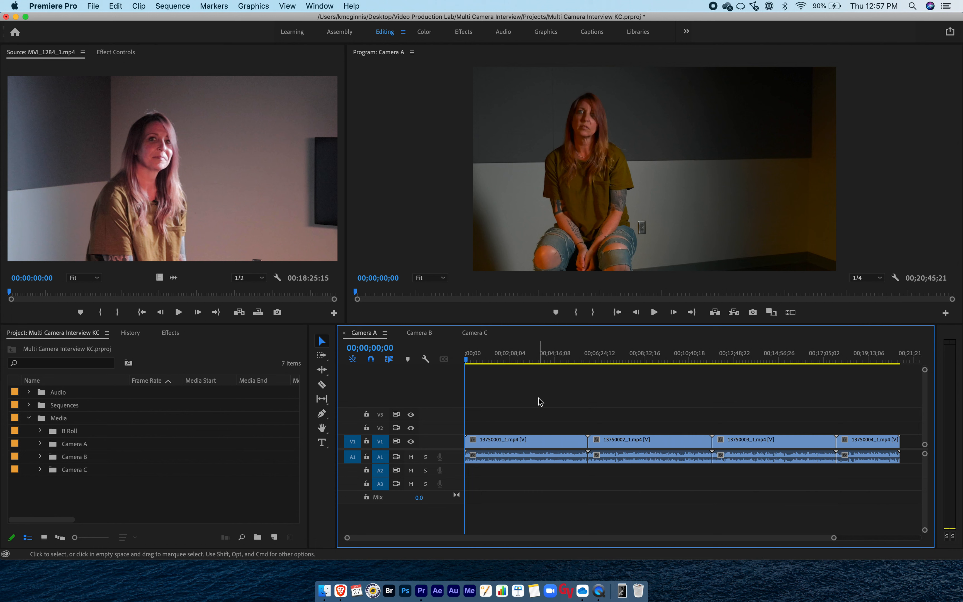
left_click(429, 335)
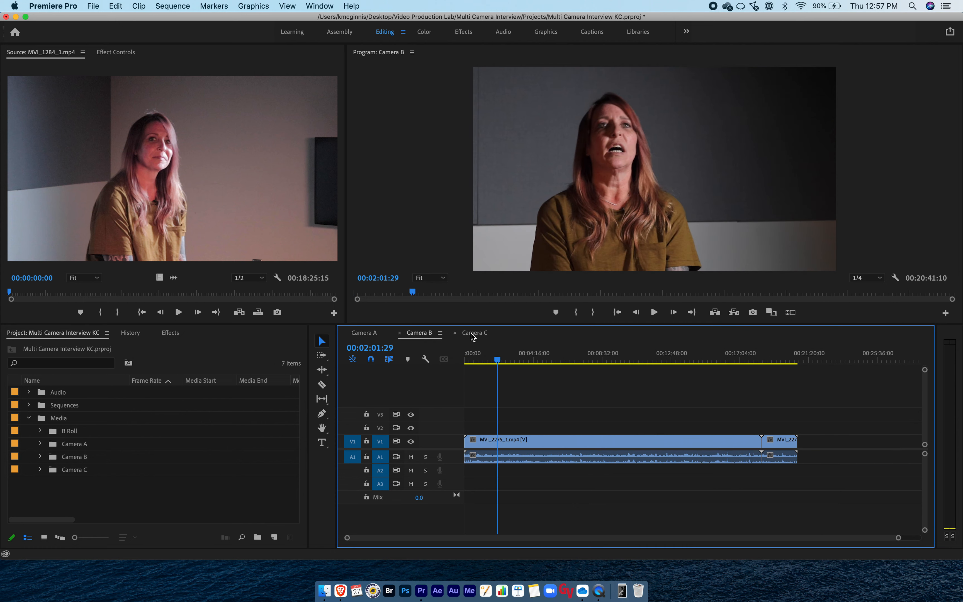
left_click(473, 336)
left_click(423, 335)
left_click(365, 334)
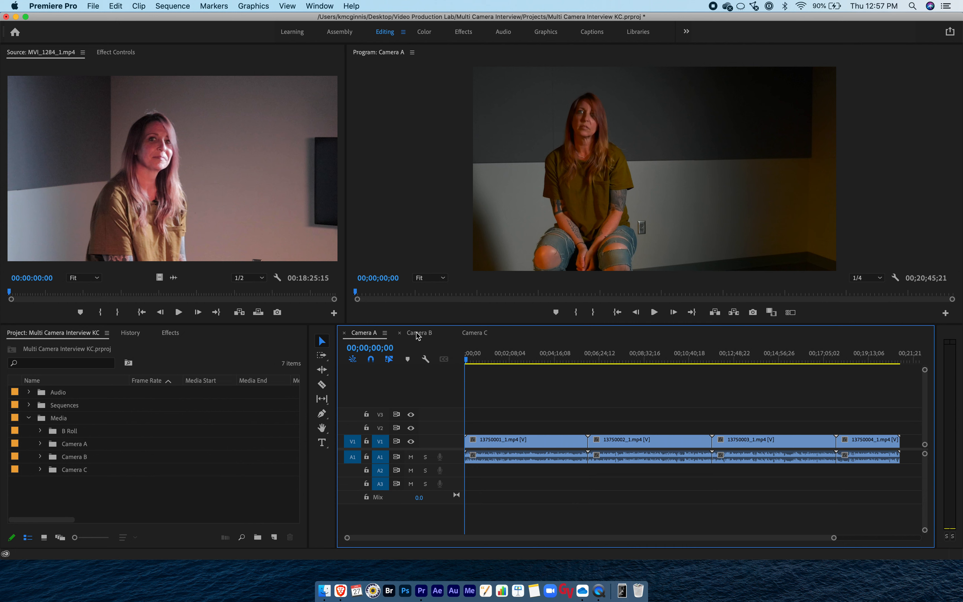
View the Camera C sequence, open the Camera B sequence and move its playhead to 00:04:01:27 with no clip selected
left_click(469, 334)
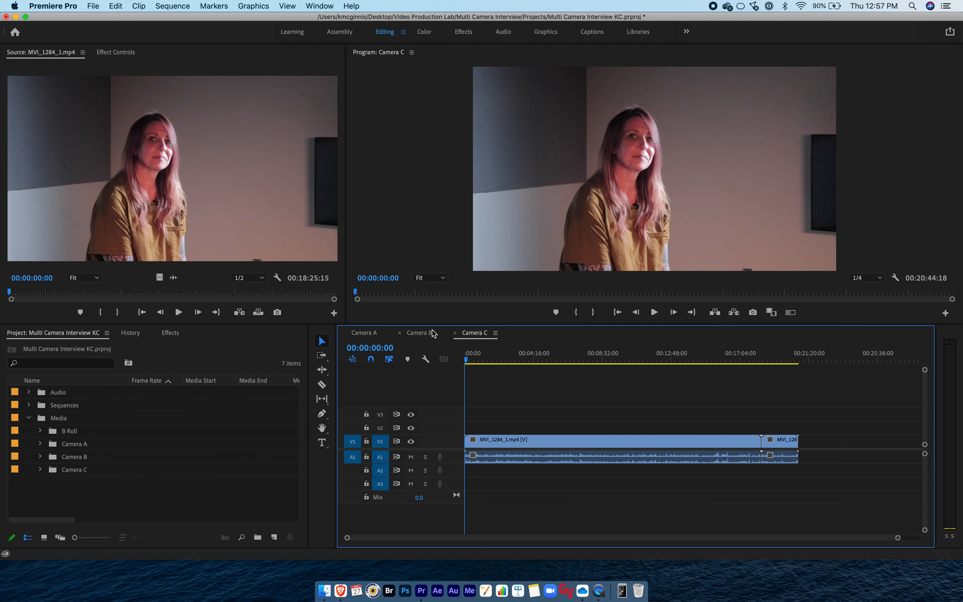
left_click(424, 334)
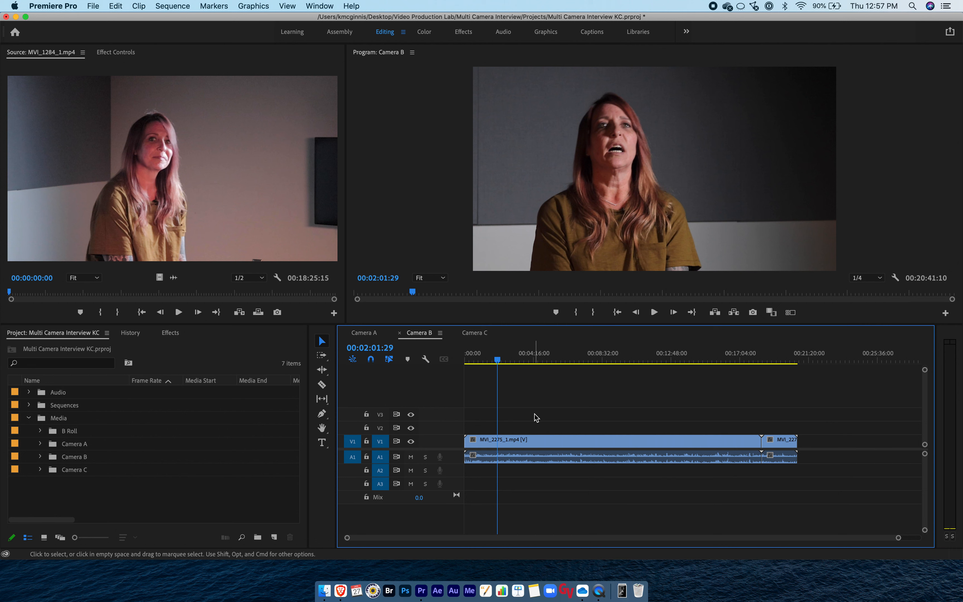
left_click(536, 443)
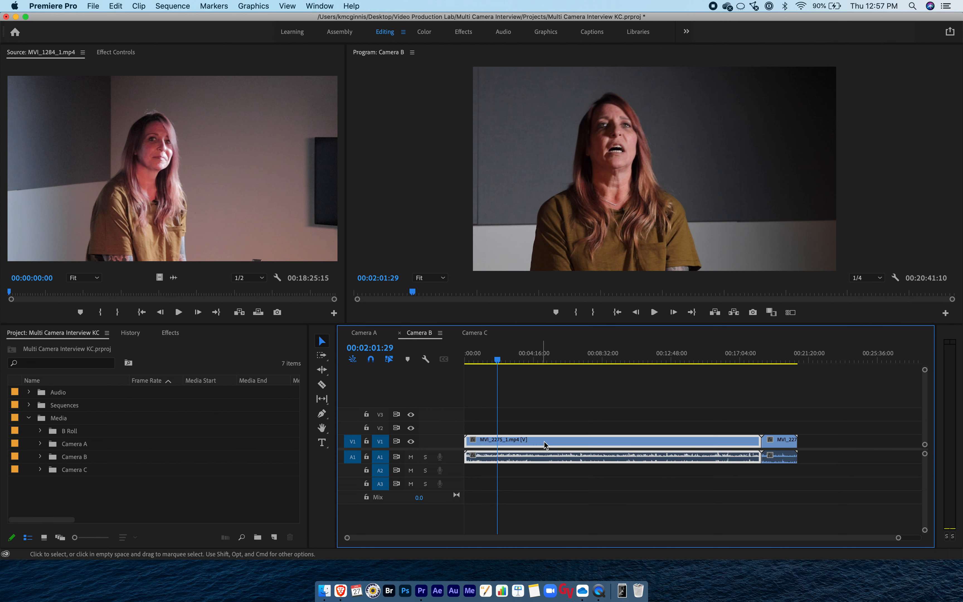
left_click(546, 416)
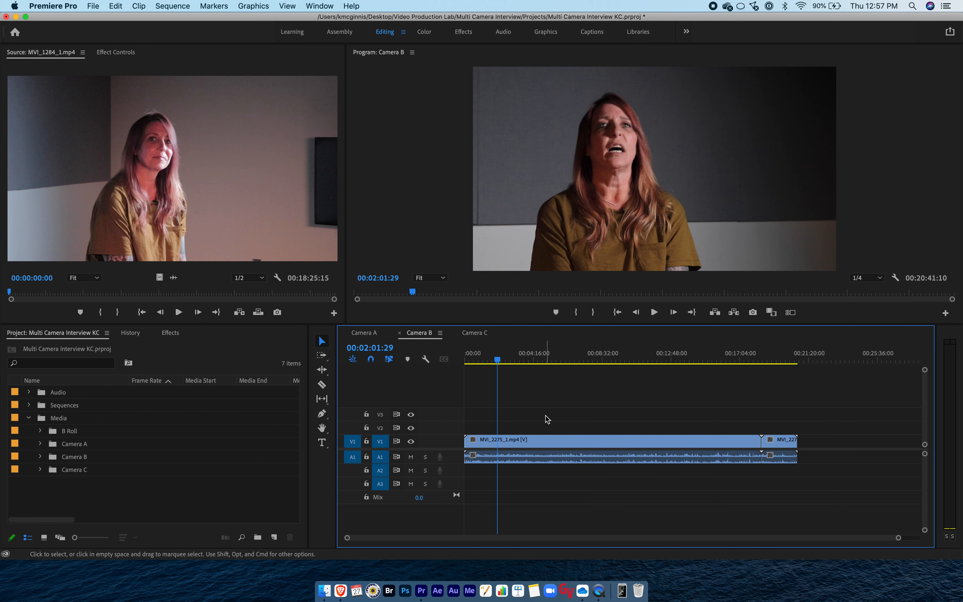
left_click(535, 443)
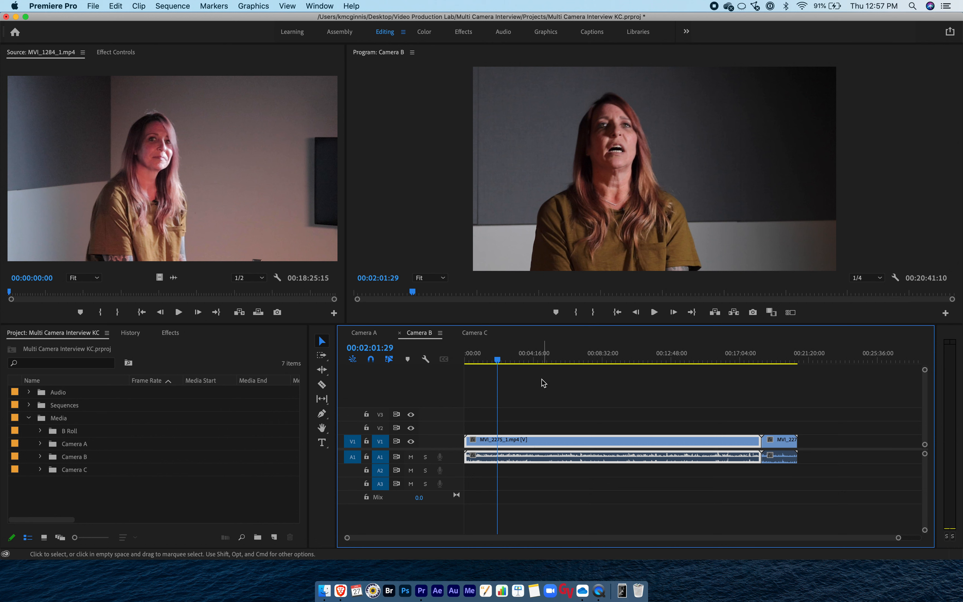
left_click(529, 359)
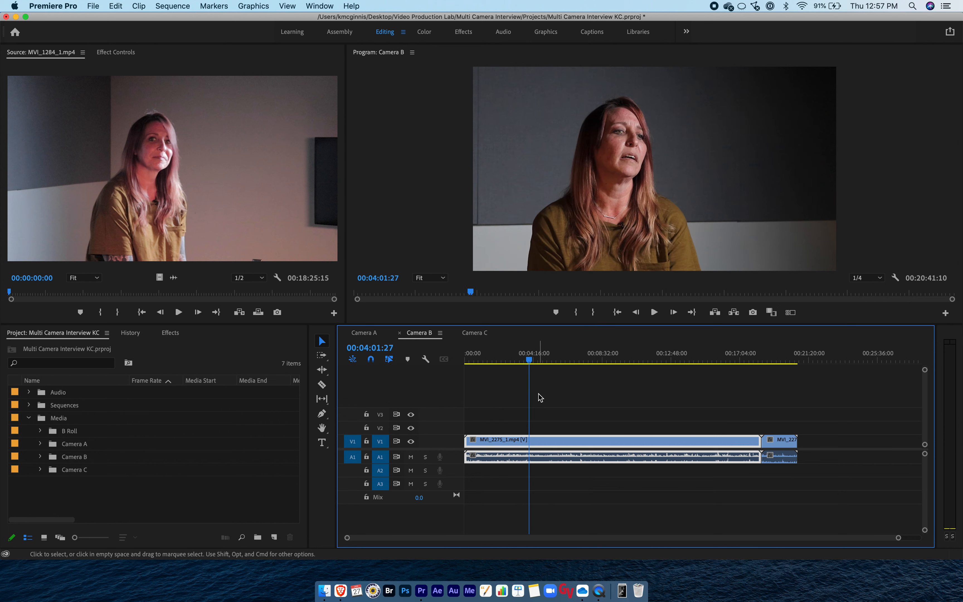
left_click(543, 405)
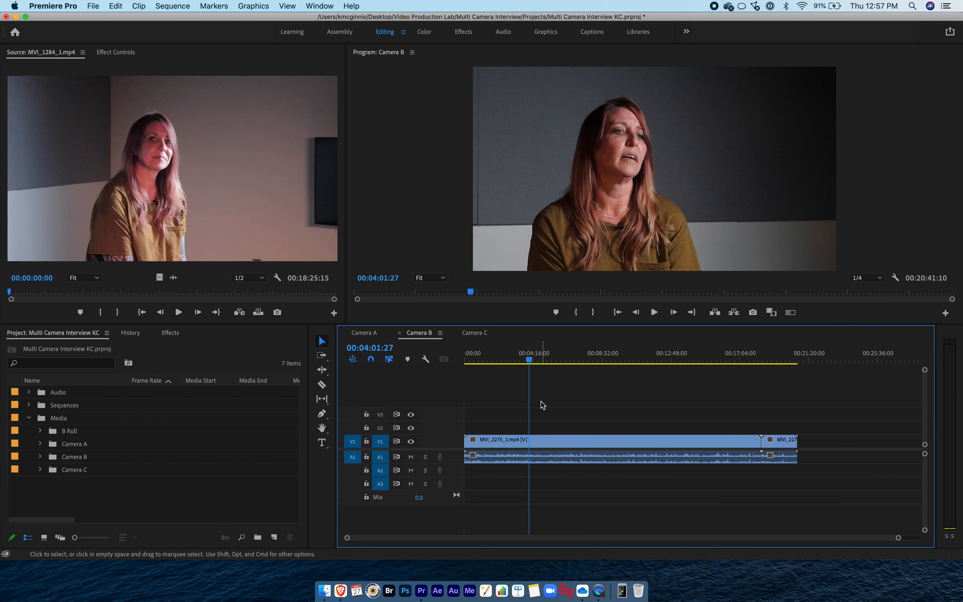
Search the effects for "lumetri color" and apply Lumetri Color to clip MVI_2275_1.mp4 in Camera B
left_click(171, 333)
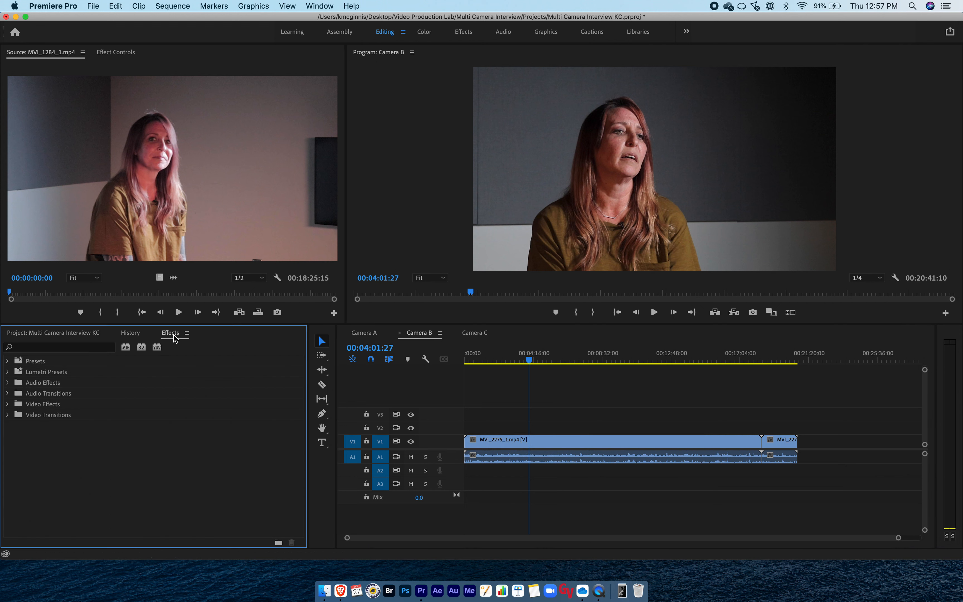
left_click(319, 6)
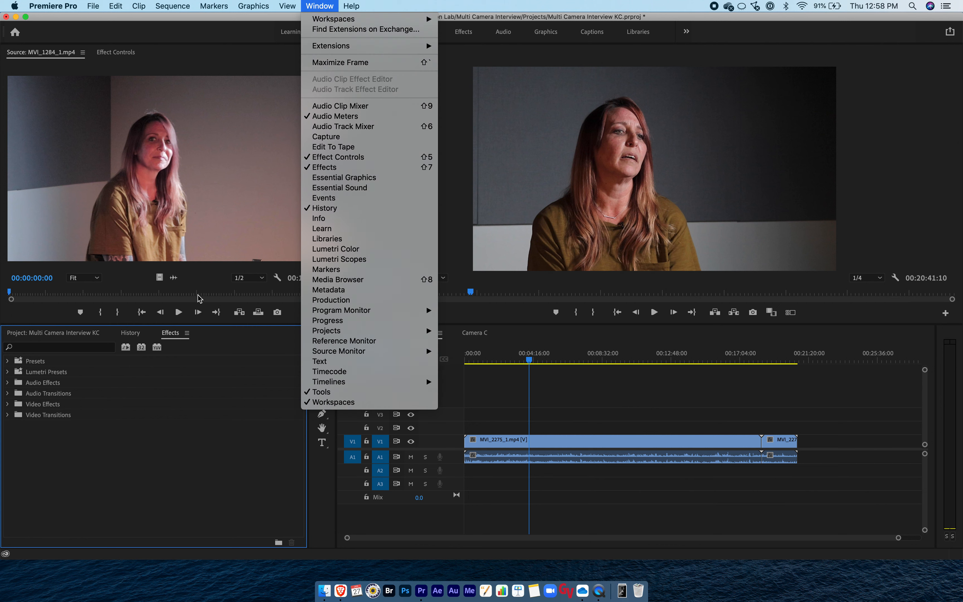
left_click(175, 329)
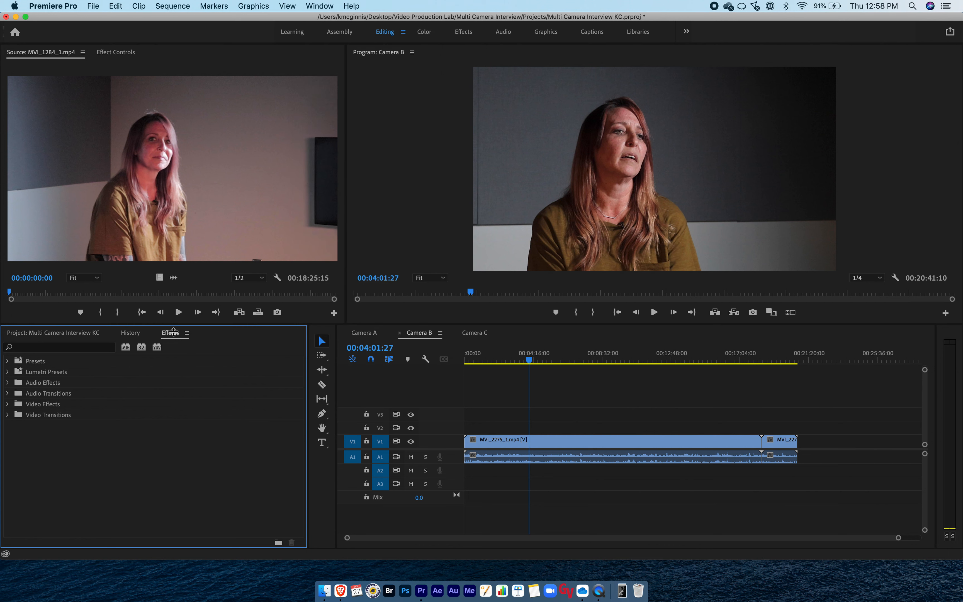
left_click(67, 349)
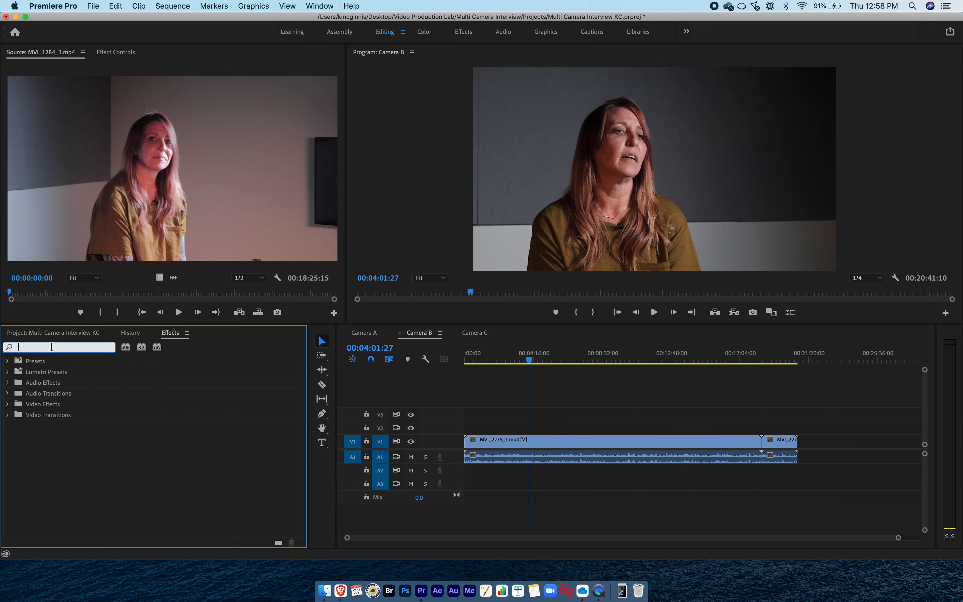
type("lumetri c")
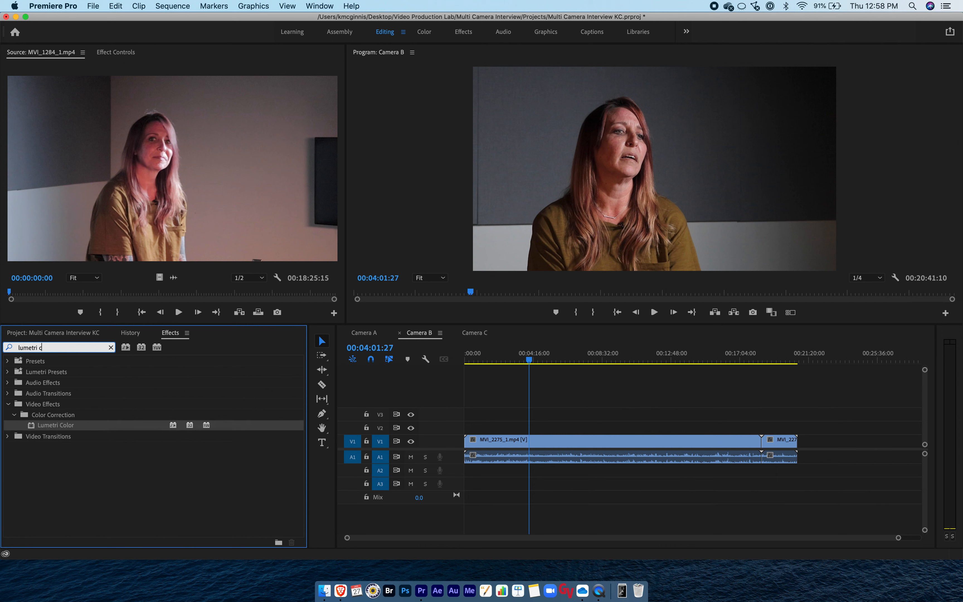
type("olor")
left_click_drag(34, 426, 511, 443)
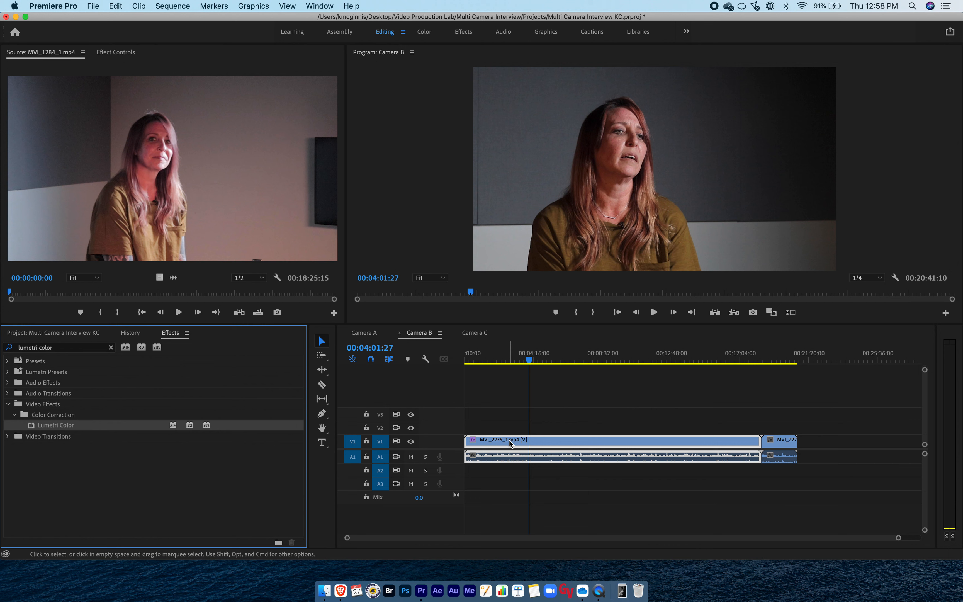
Display the effect controls of clip MVI_2275_1.mp4 and go through its Motion, Opacity, Time Remapping and Lumetri Color entries
left_click(520, 441)
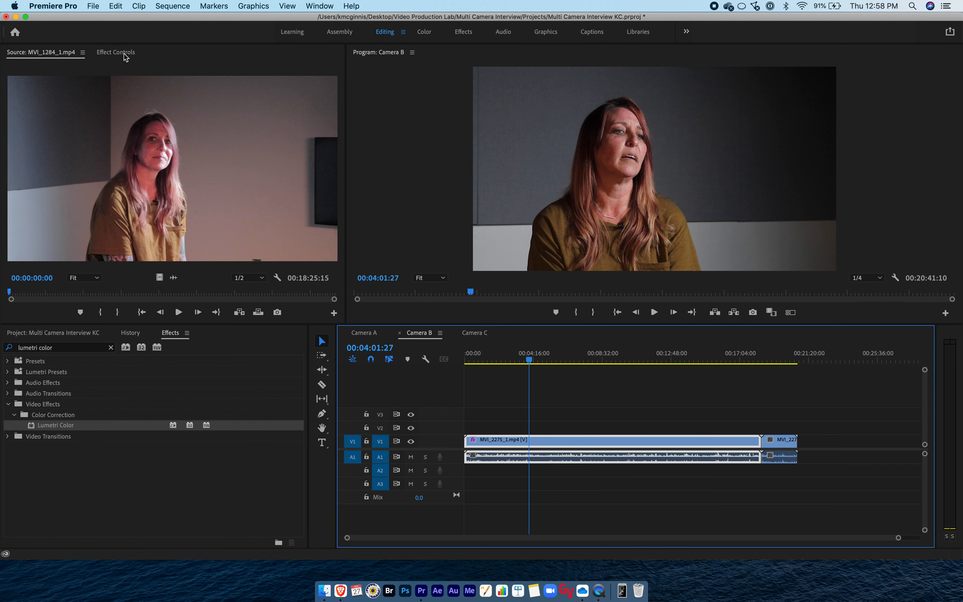
left_click(115, 55)
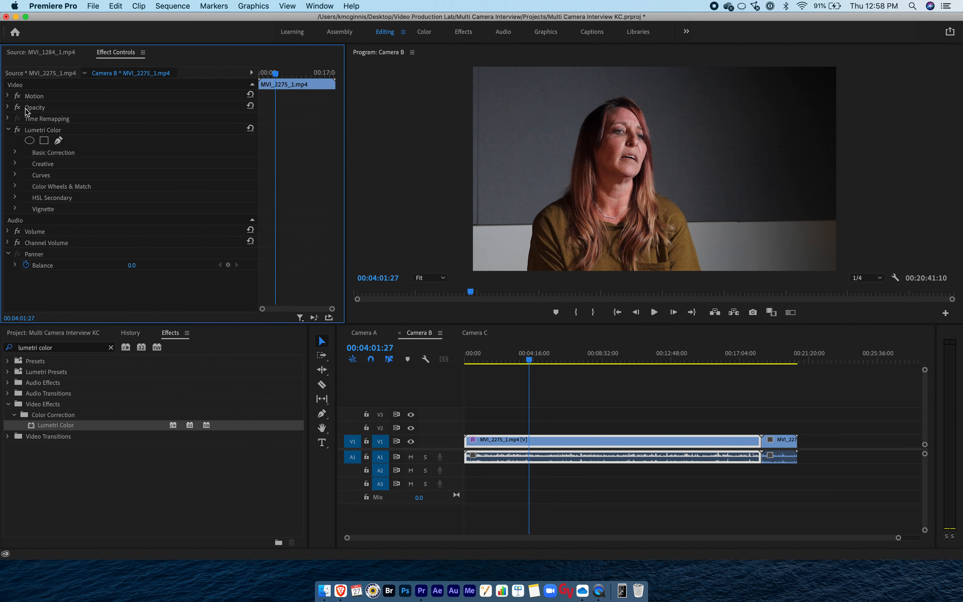
left_click(9, 129)
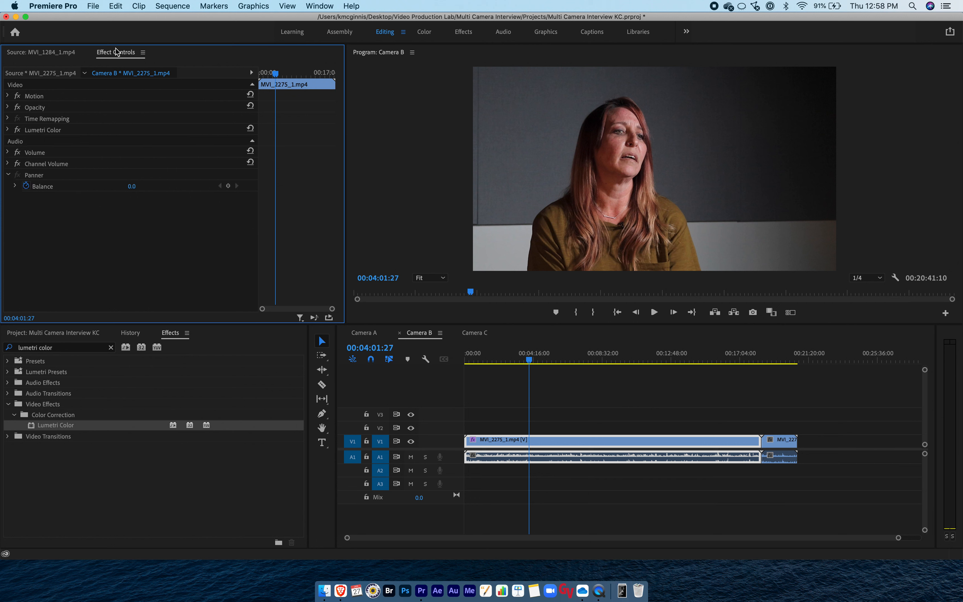
left_click(307, 5)
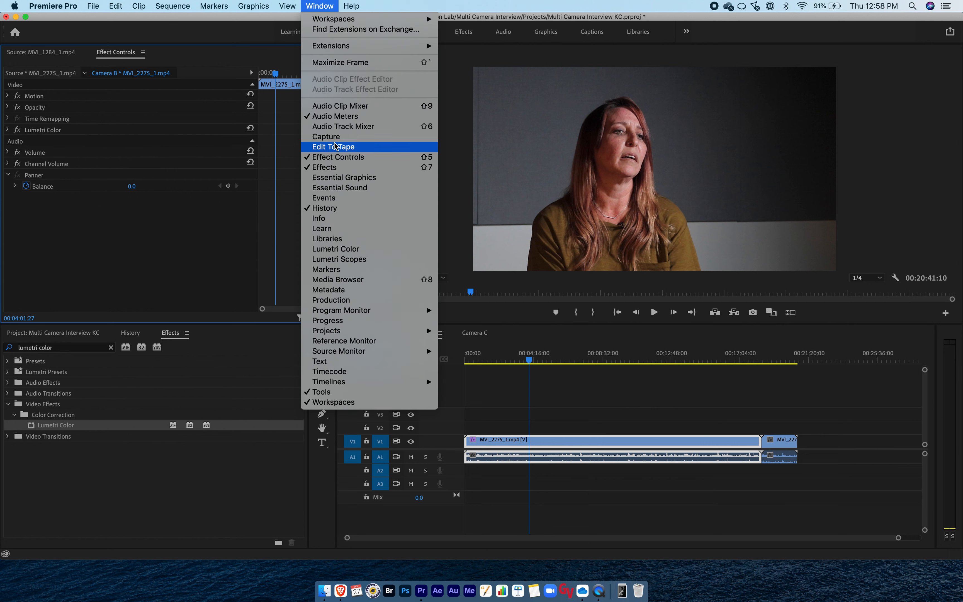
left_click(345, 168)
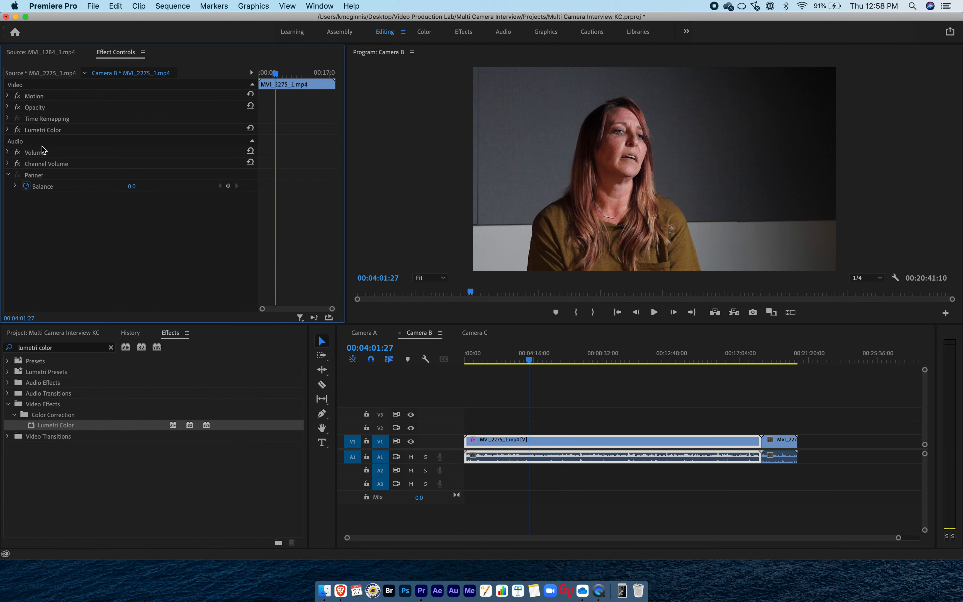
left_click(36, 96)
left_click(37, 108)
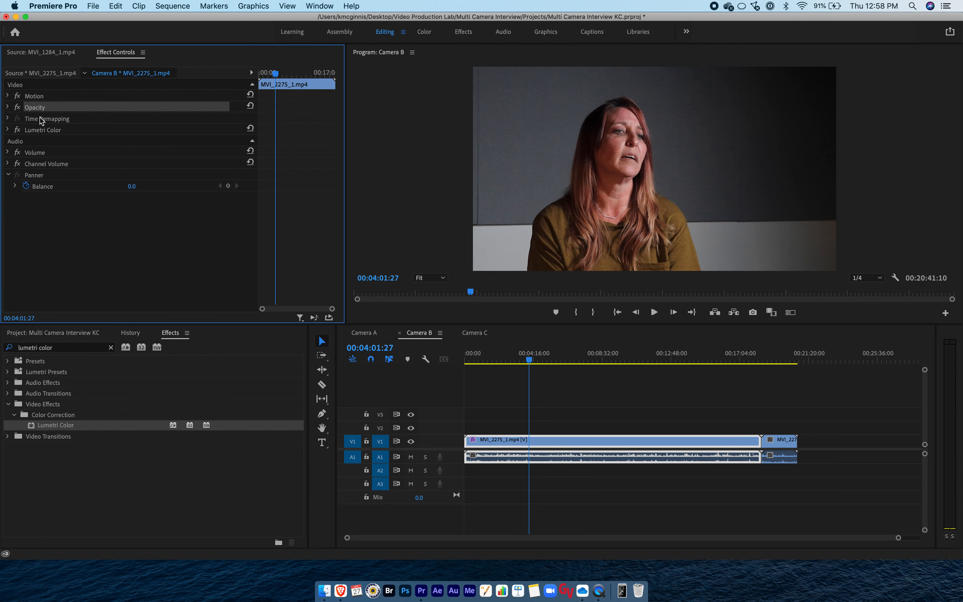
left_click(40, 118)
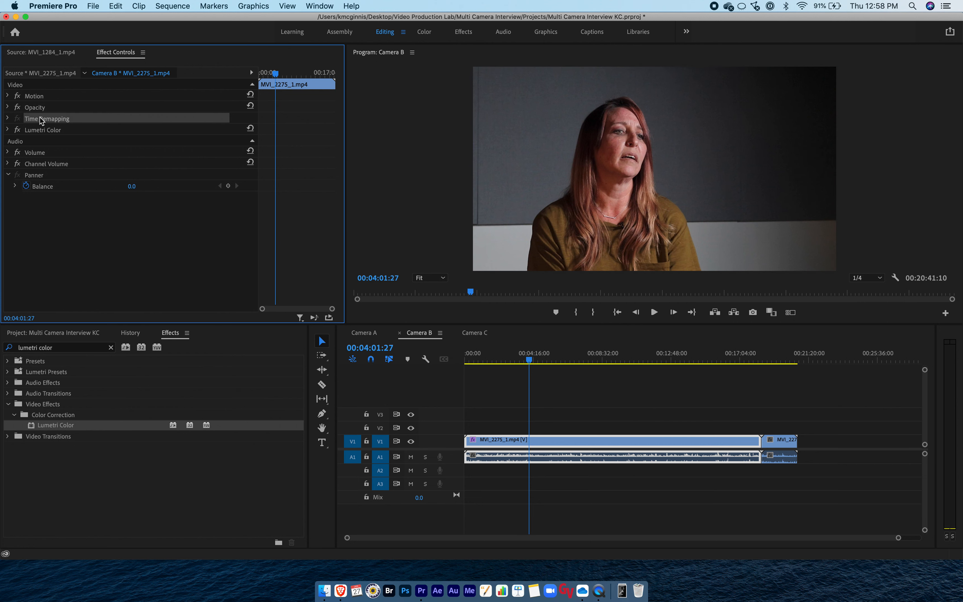
left_click(41, 129)
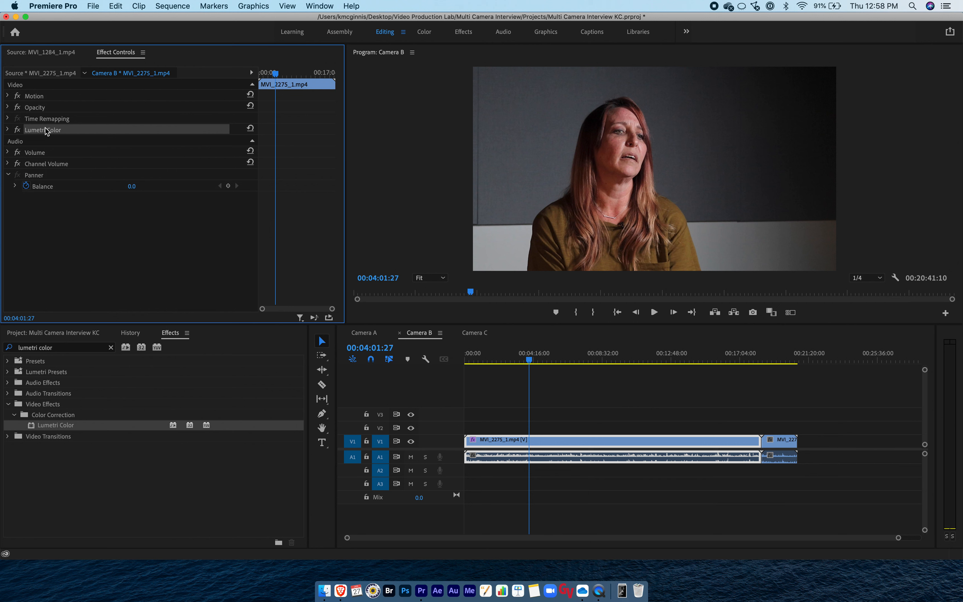
Expand Lumetri Color's Basic Correction settings for clip MVI_2275_1.mp4 and set Exposure to 0.5
left_click(8, 130)
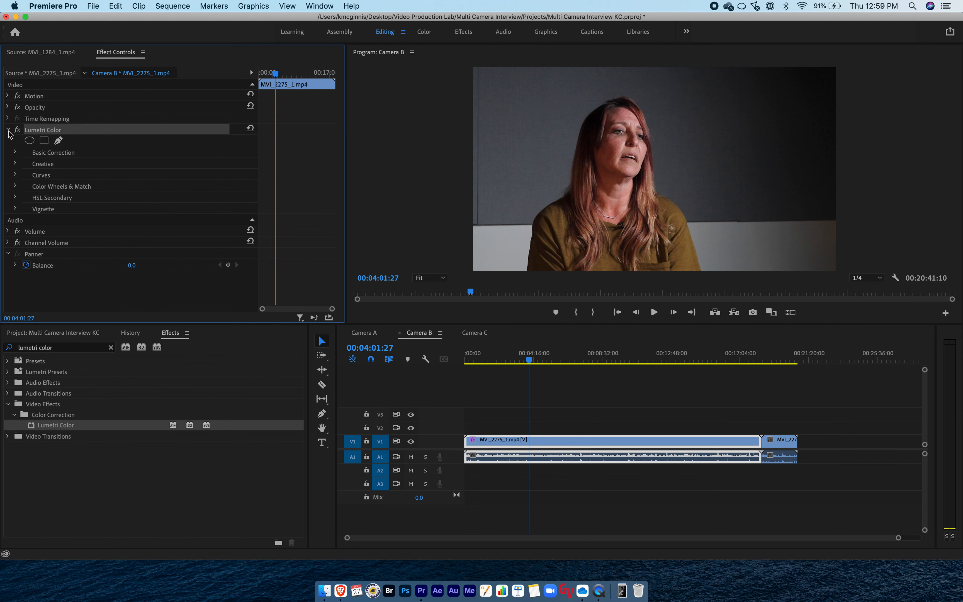
left_click(15, 152)
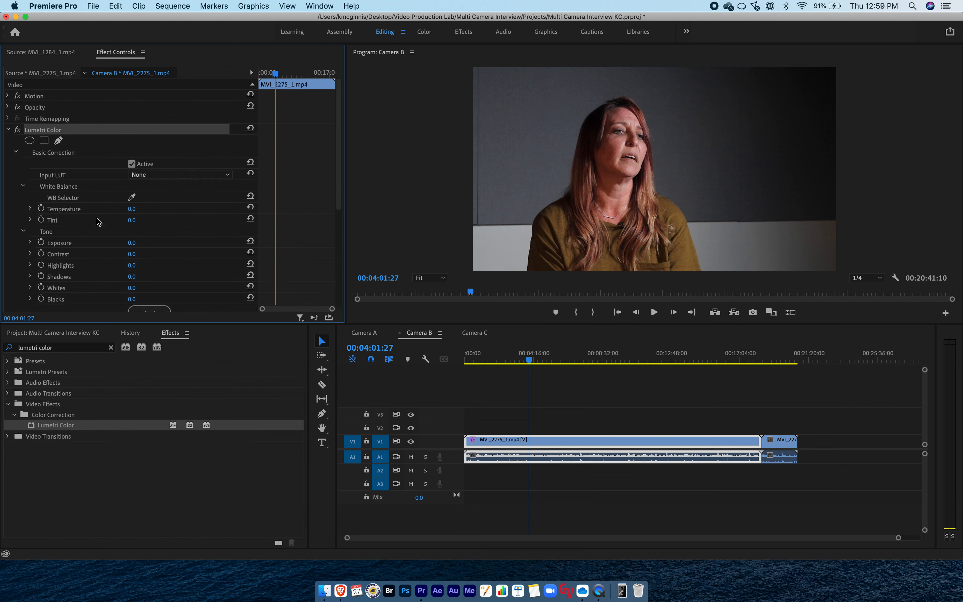
scroll(99, 222, "down", 1)
scroll(99, 222, "down", 2)
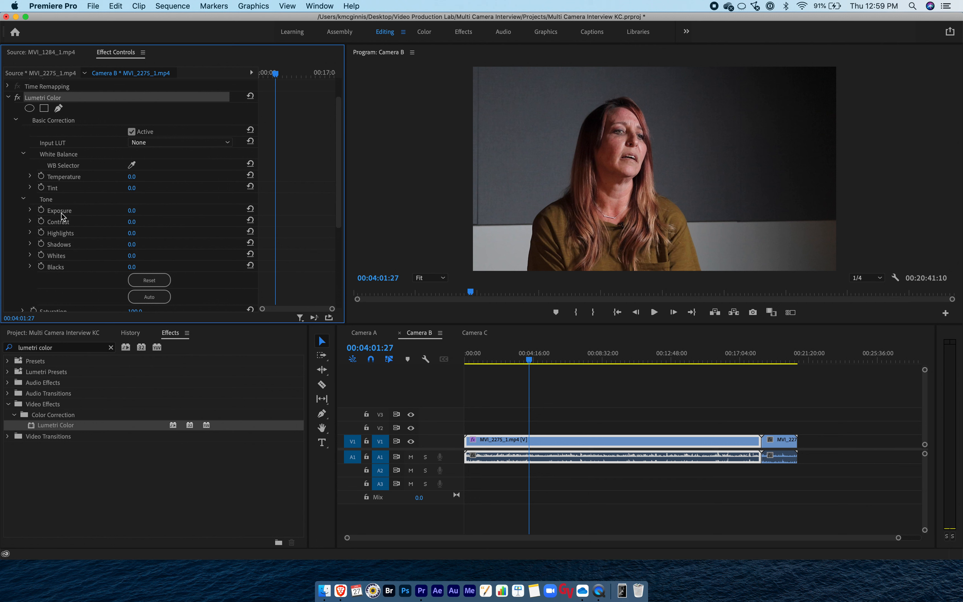
left_click(29, 211)
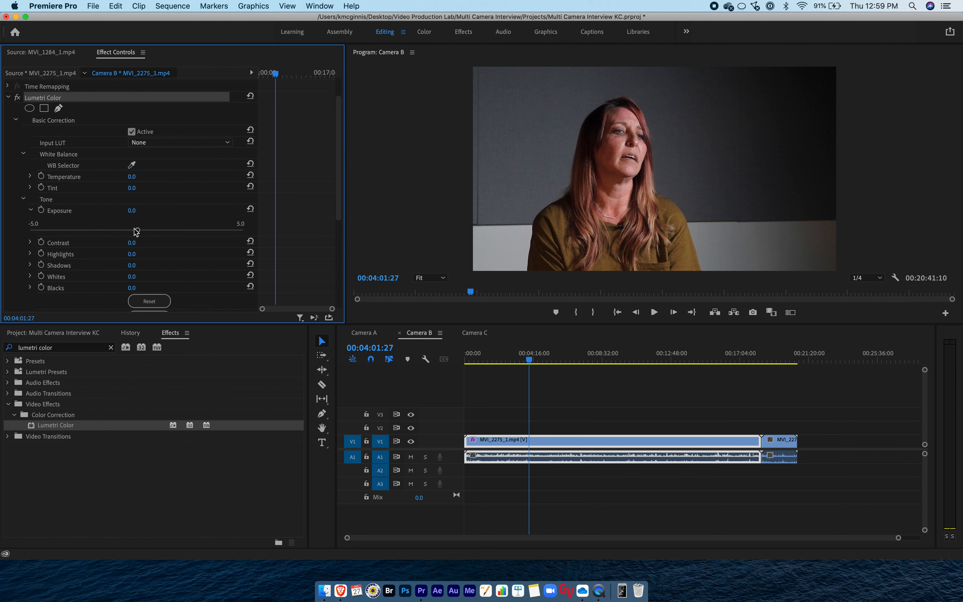
mouse_move(137, 230)
left_mouse_down()
mouse_move(116, 231)
mouse_move(181, 232)
mouse_move(87, 231)
mouse_move(137, 231)
left_mouse_up()
key("F1")
mouse_move(136, 231)
left_mouse_down()
mouse_move(168, 231)
mouse_move(148, 235)
left_mouse_up()
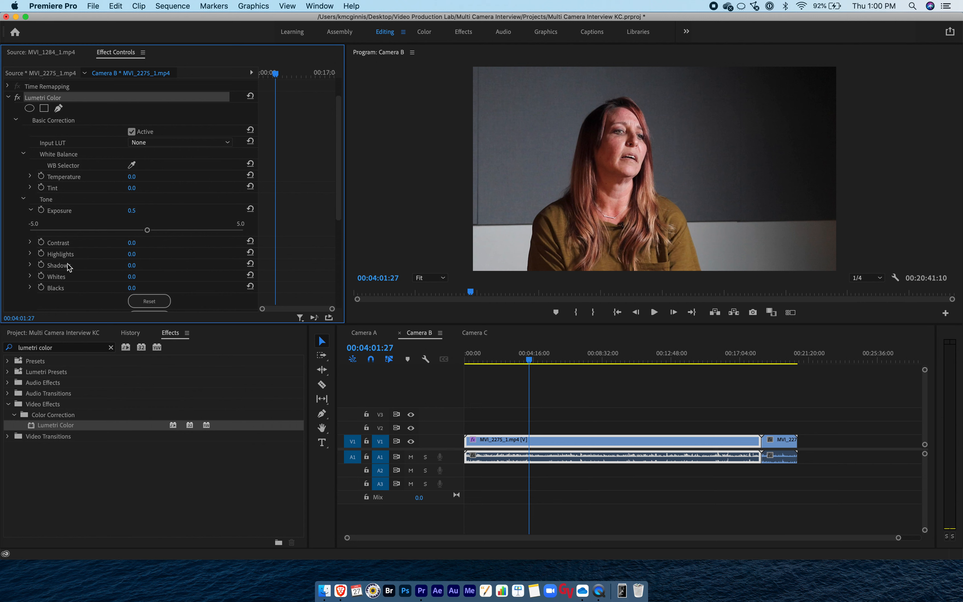
Set the Shadows of the Camera B clip to -24.1 in the Lumetri Color tone settings
scroll(24, 276, "down", 2)
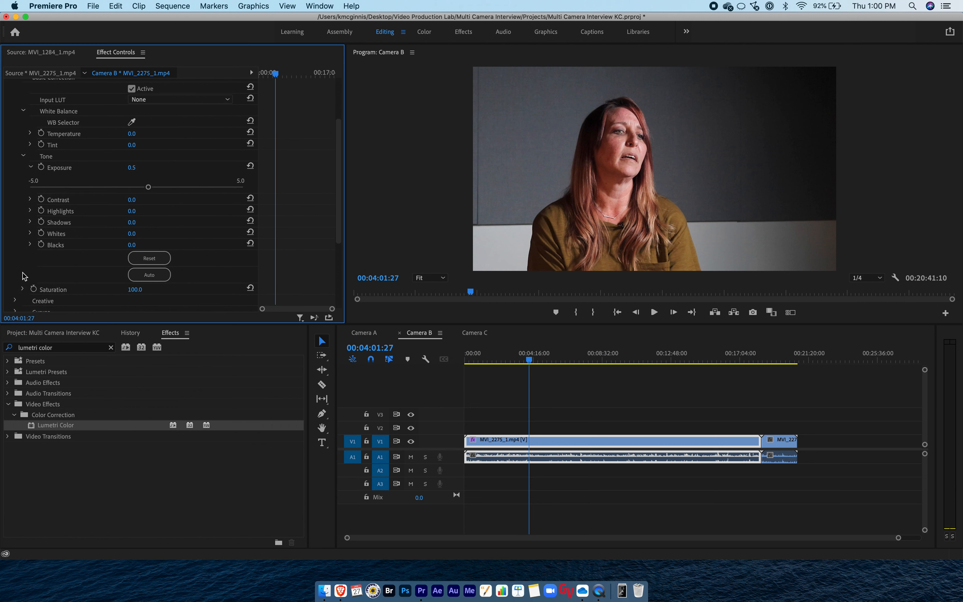
left_click(30, 222)
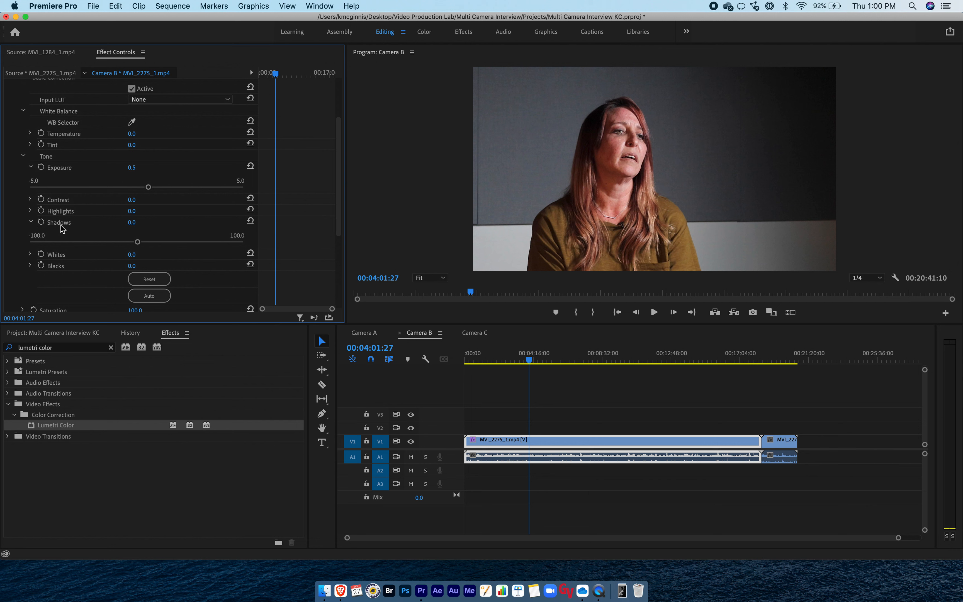
left_click_drag(138, 243, 111, 244)
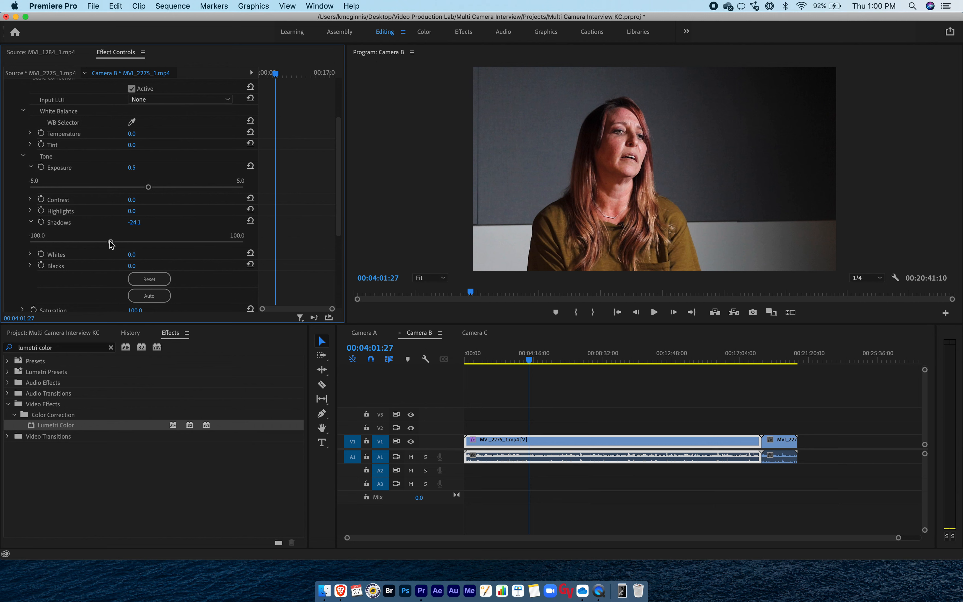
Set the white balance of the Camera B clip to Temperature -15.6 and Tint 0.0
scroll(110, 243, "up", 3)
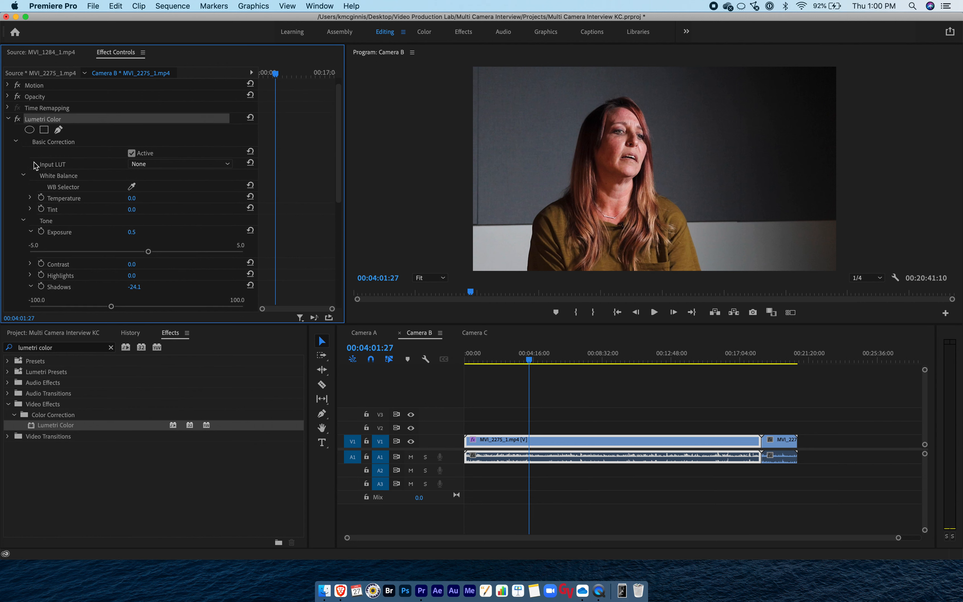
left_click(31, 198)
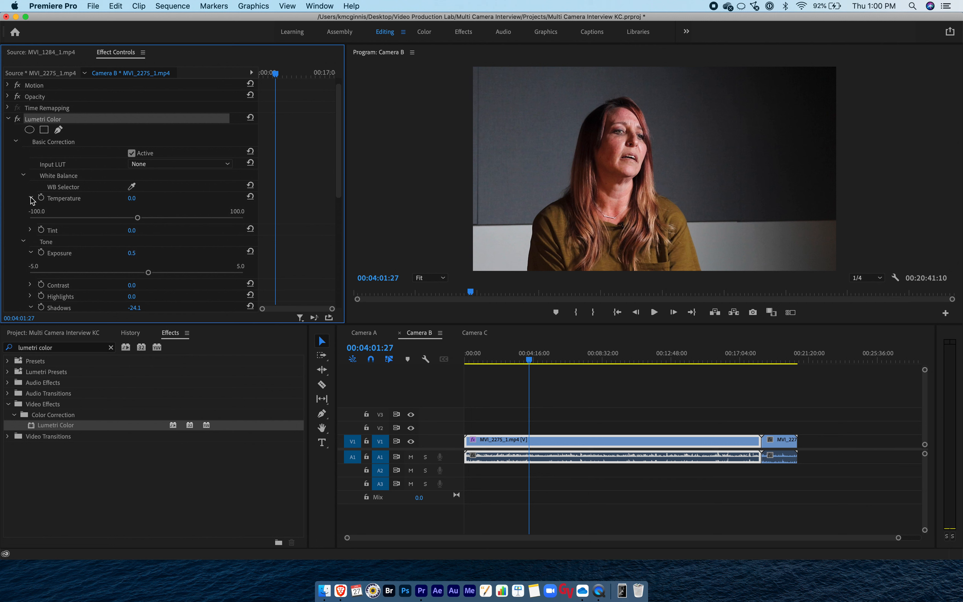
left_click(30, 230)
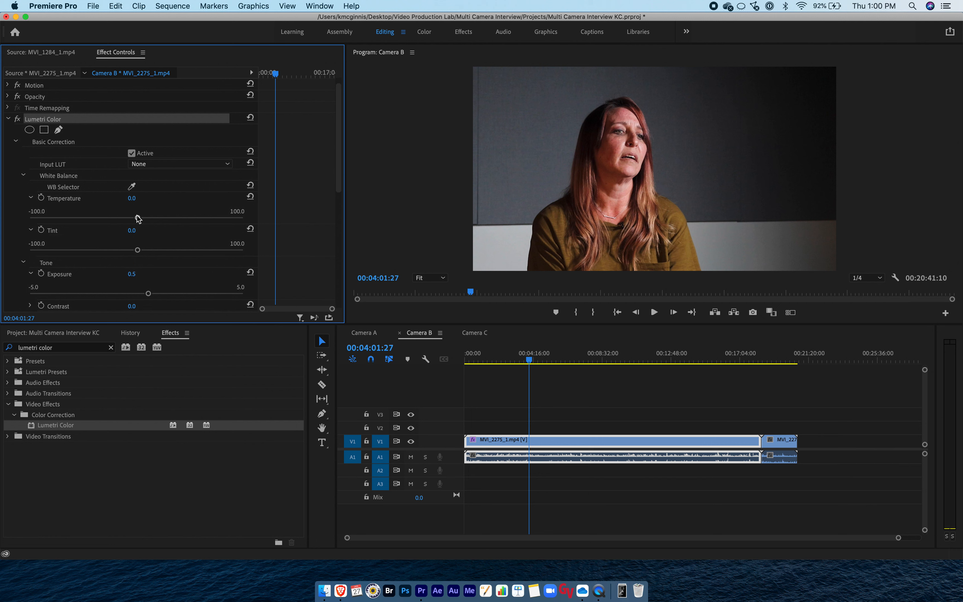
left_click_drag(137, 218, 114, 223)
mouse_move(139, 251)
left_mouse_down()
mouse_move(163, 252)
mouse_move(116, 254)
mouse_move(138, 257)
left_mouse_up()
Compare the Camera B clip with and without the Lumetri Color effect, leaving the effect enabled
left_click(18, 121)
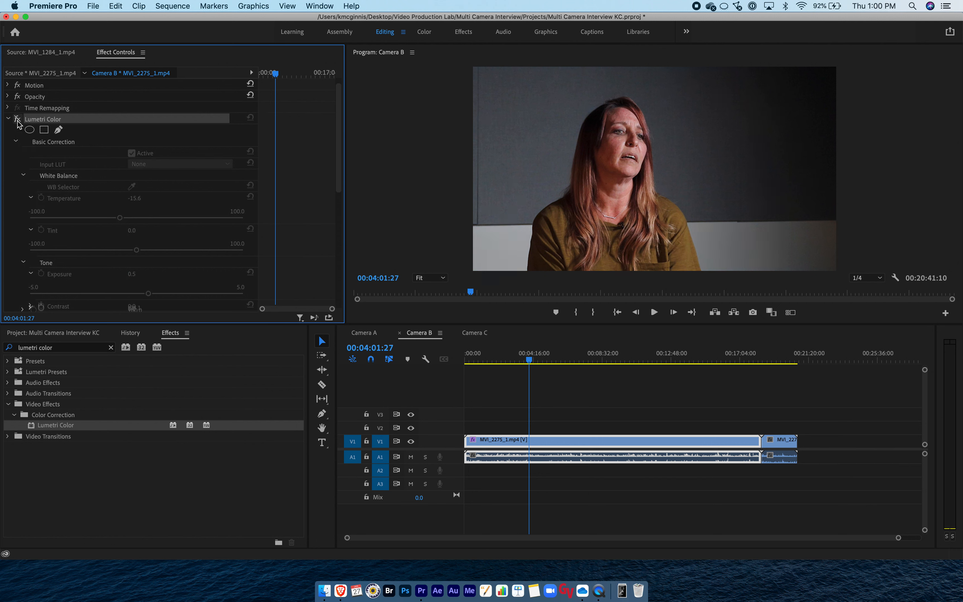
left_click(17, 120)
left_click(18, 121)
left_click(18, 121)
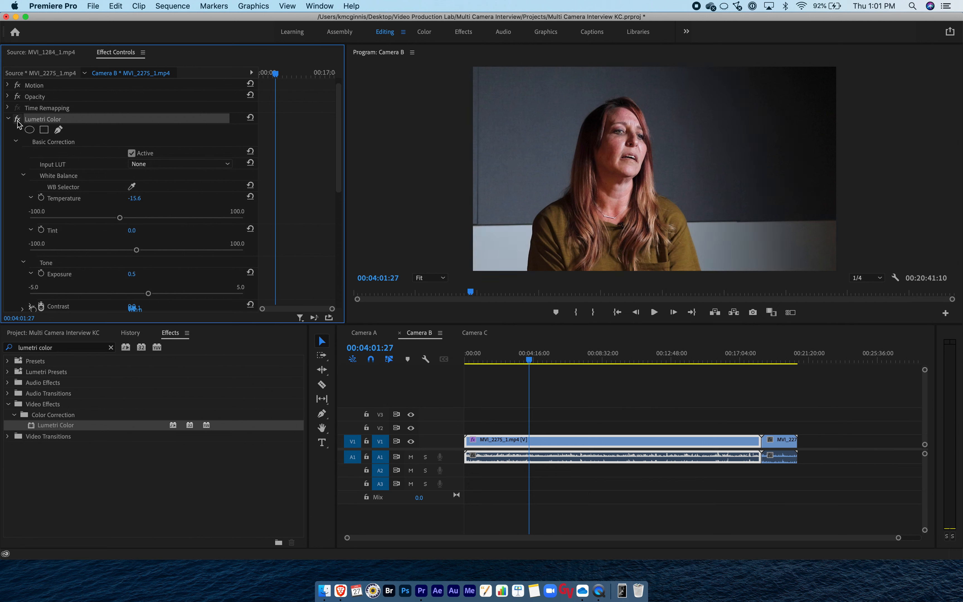
left_click(17, 120)
left_click(17, 120)
Apply the Lumetri Color effect to clip 13750001_1.mp4 in the Camera A sequence and move the playhead to 00;01;56;17
left_click(366, 337)
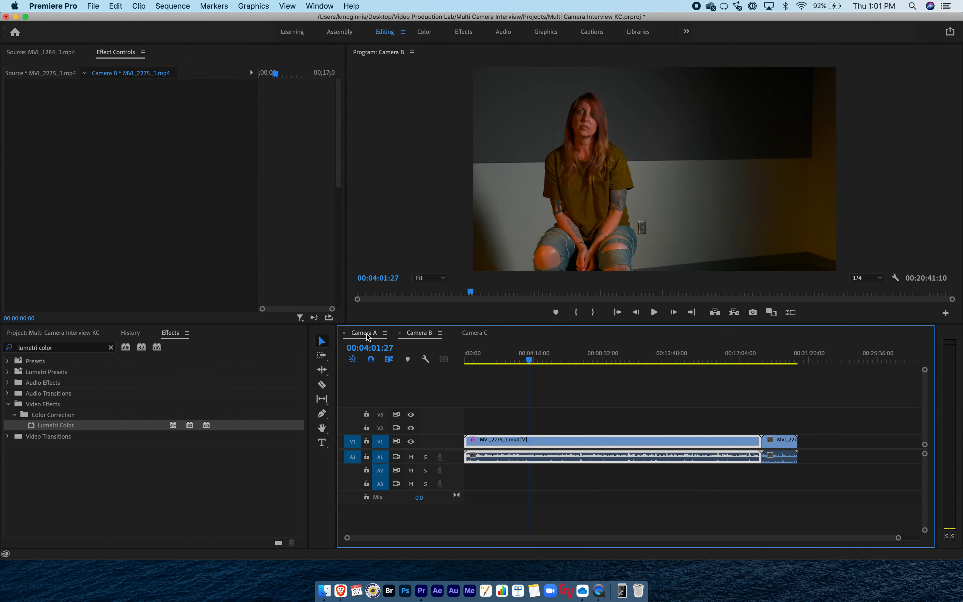
left_click(423, 335)
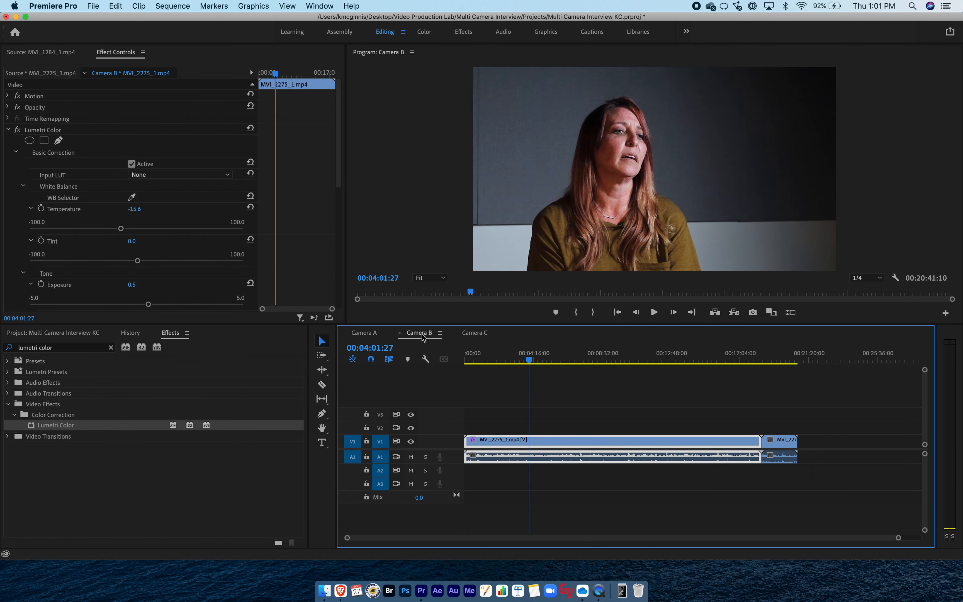
left_click(370, 337)
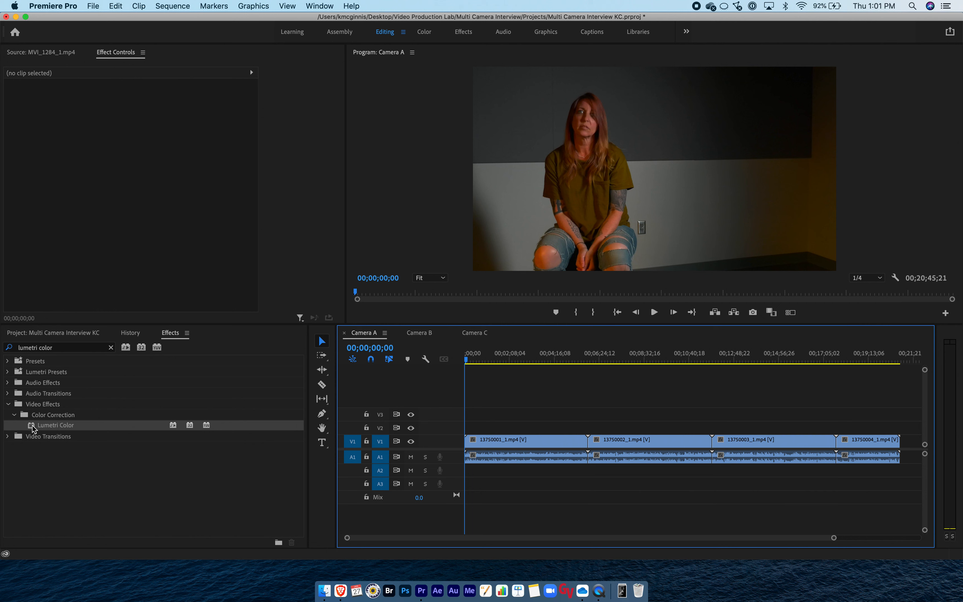
left_click_drag(33, 426, 495, 444)
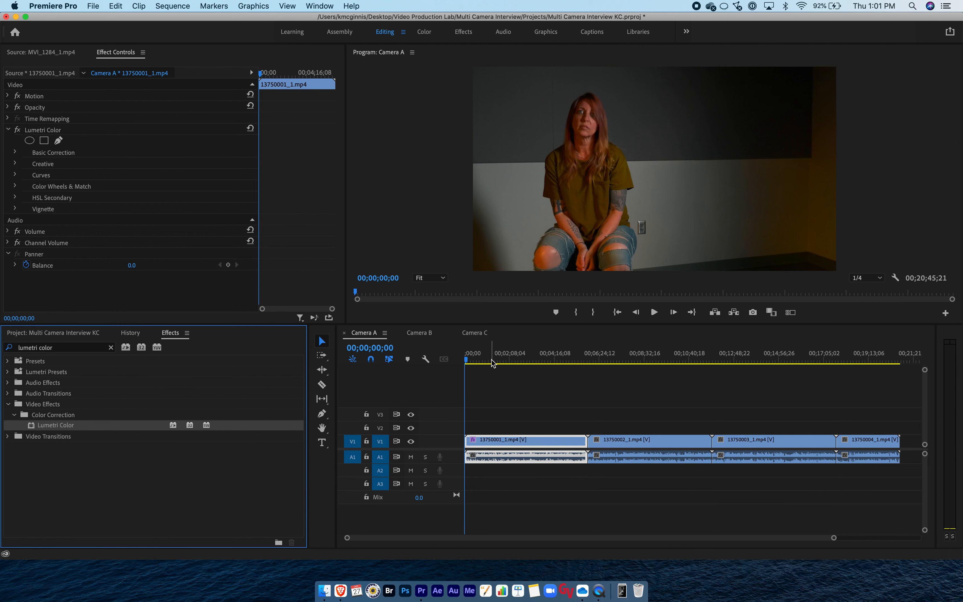
left_click(507, 361)
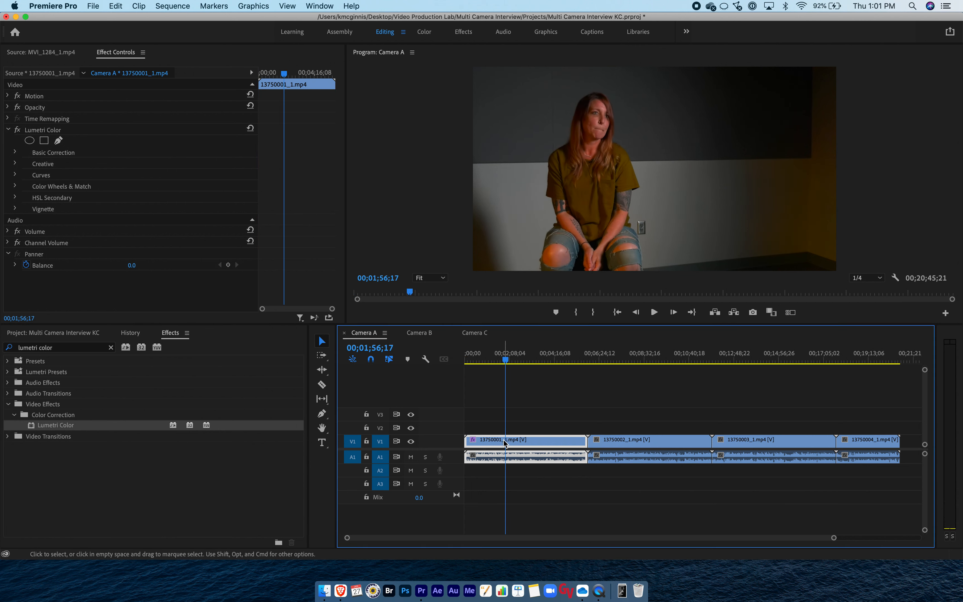
In Lumetri Color's Basic Correction for the Camera A clip, set Exposure to 1.5 and Shadows to -18.1
left_click(124, 56)
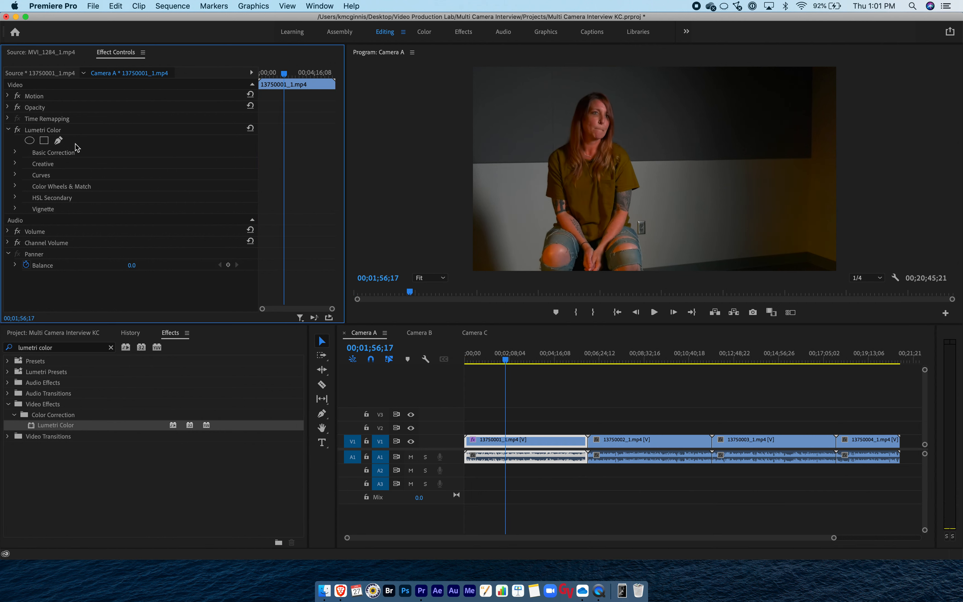
left_click(15, 153)
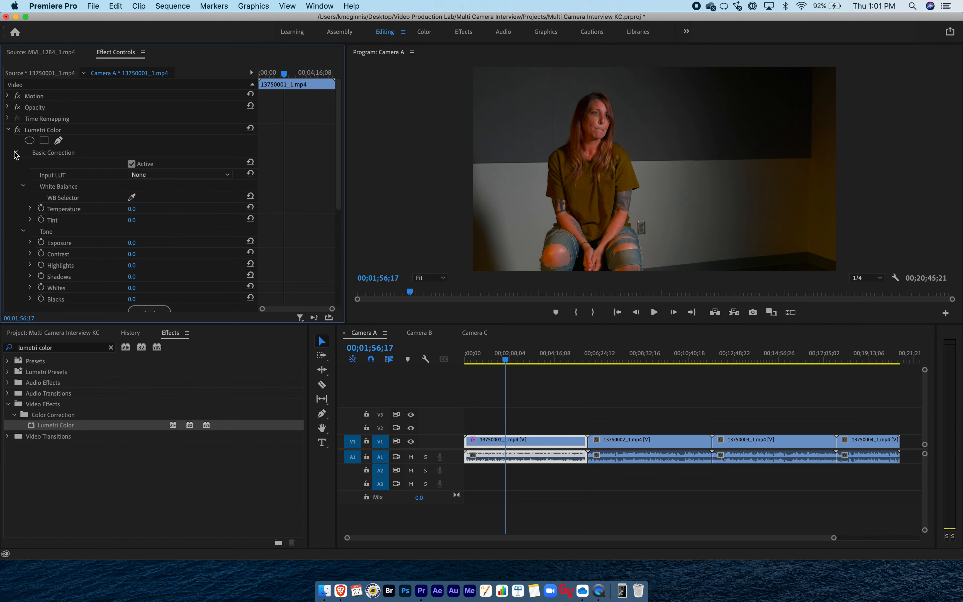
left_click(30, 243)
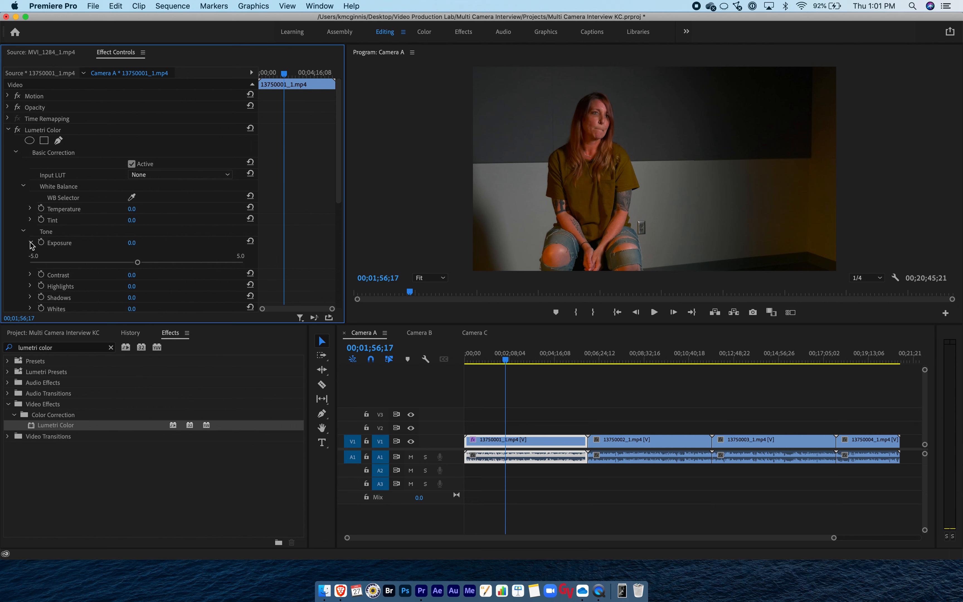
left_click_drag(136, 263, 156, 263)
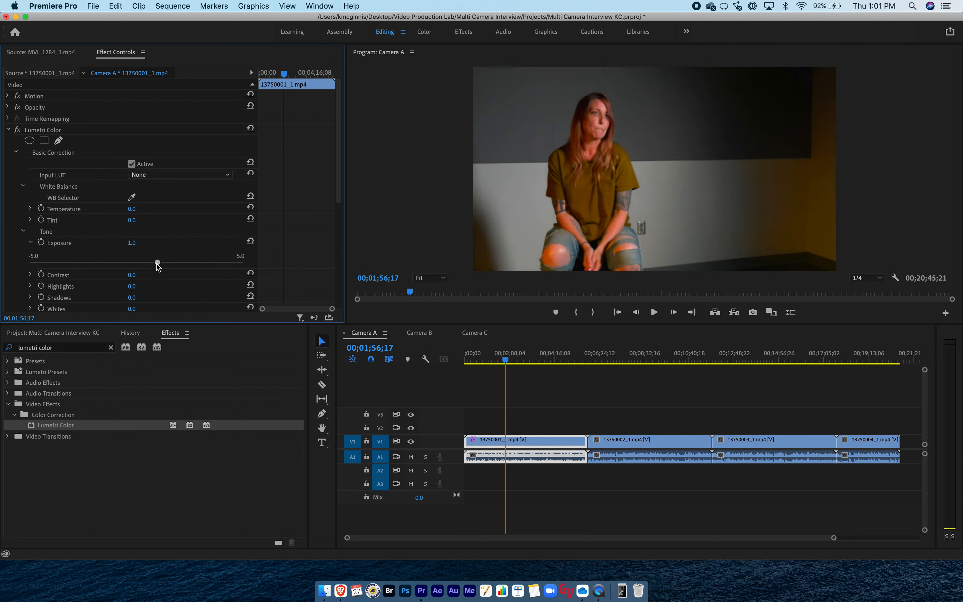
scroll(97, 263, "down", 3)
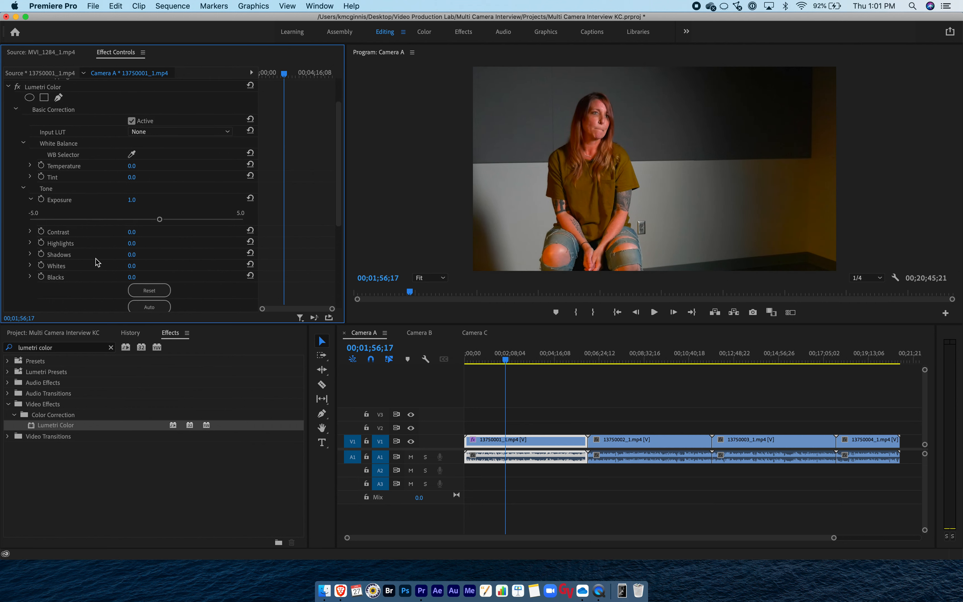
left_click_drag(157, 220, 171, 220)
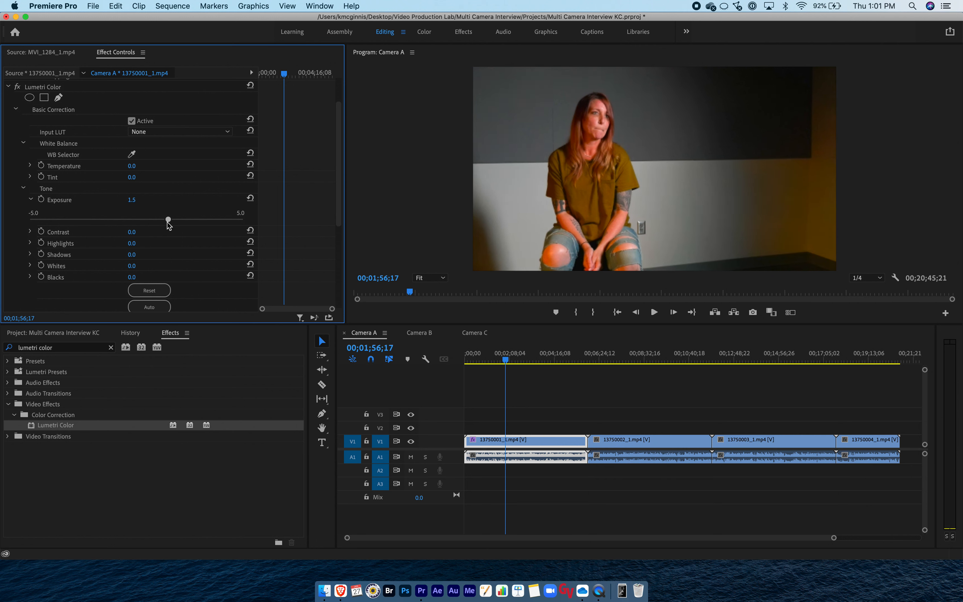
left_click(30, 254)
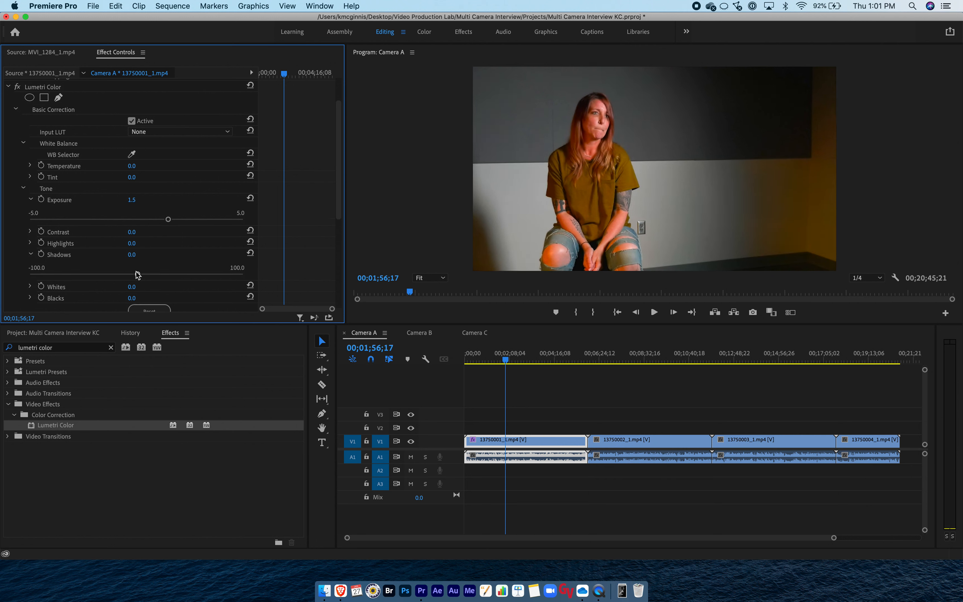
left_click_drag(137, 274, 112, 275)
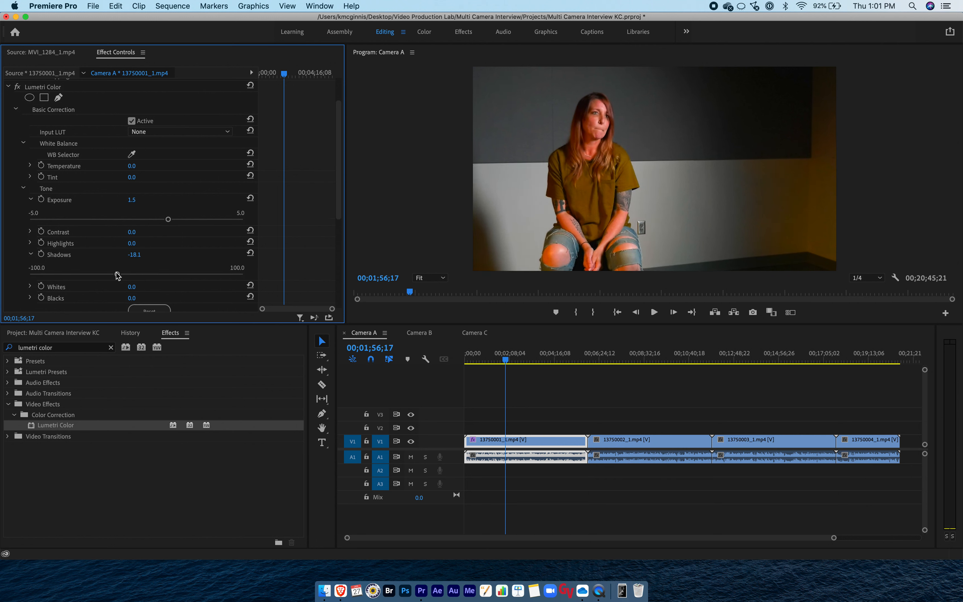
Set the Camera A clip's white balance to Temperature -60.8 and Tint 2.5, and compare it with the Camera B sequence
left_click(31, 177)
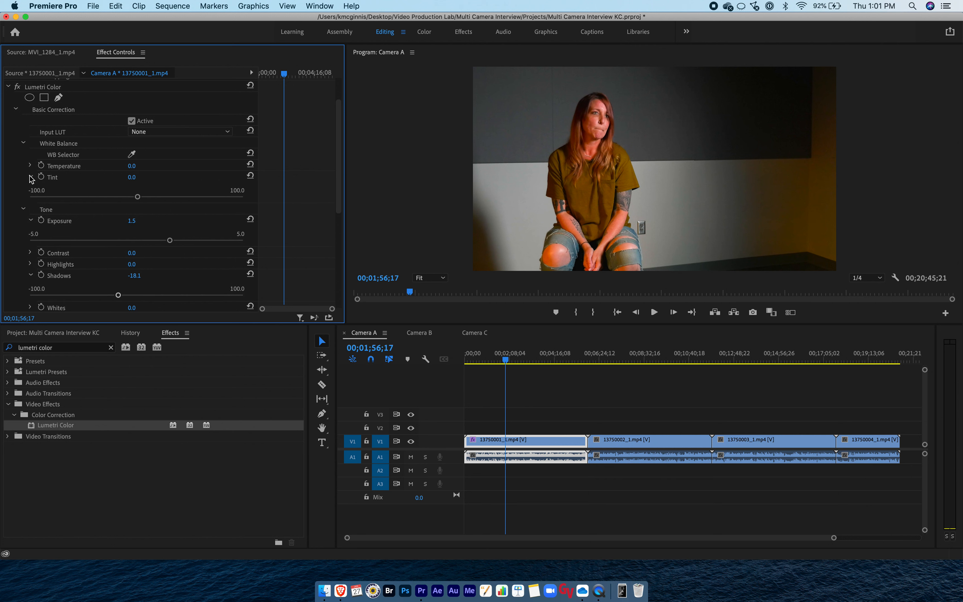
left_click(30, 165)
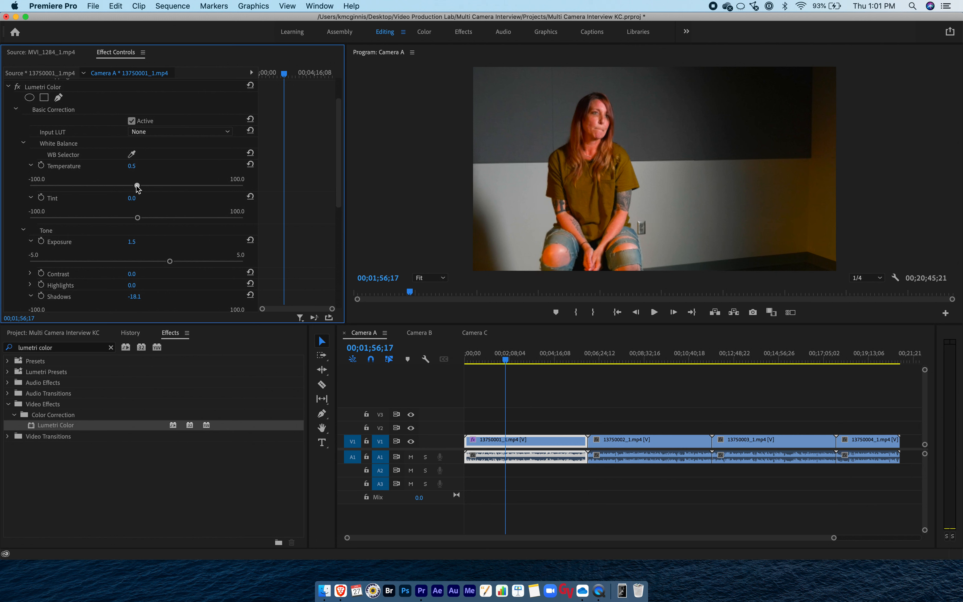
left_click_drag(137, 186, 84, 186)
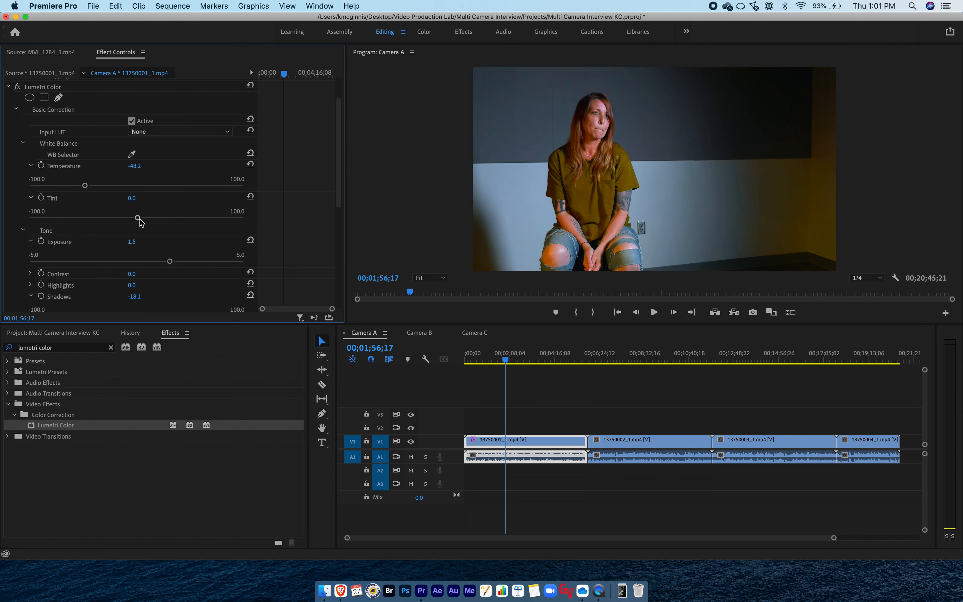
mouse_move(139, 219)
left_mouse_down()
mouse_move(127, 219)
mouse_move(137, 219)
left_mouse_up()
left_click_drag(86, 186, 69, 186)
left_click(420, 333)
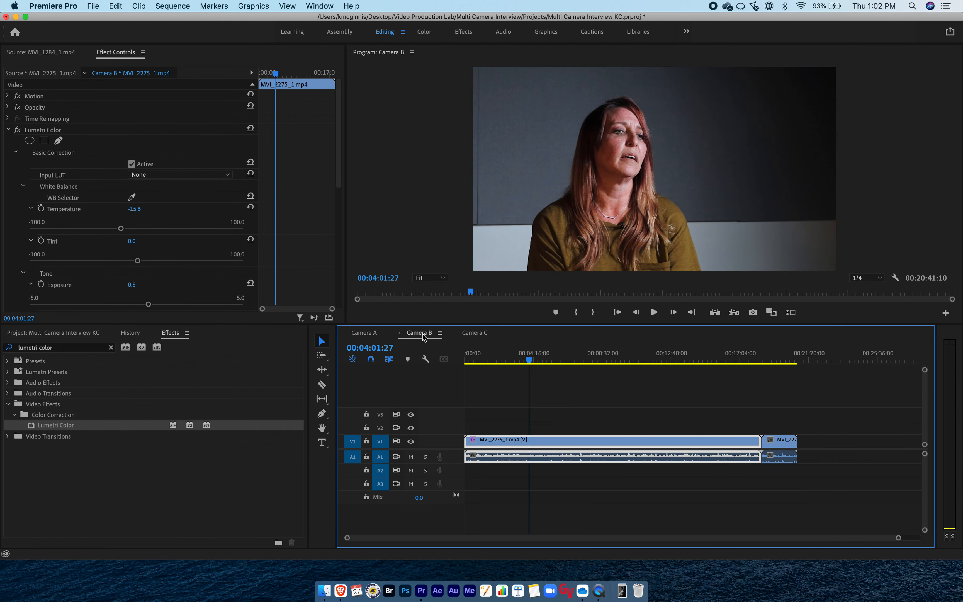
left_click(370, 336)
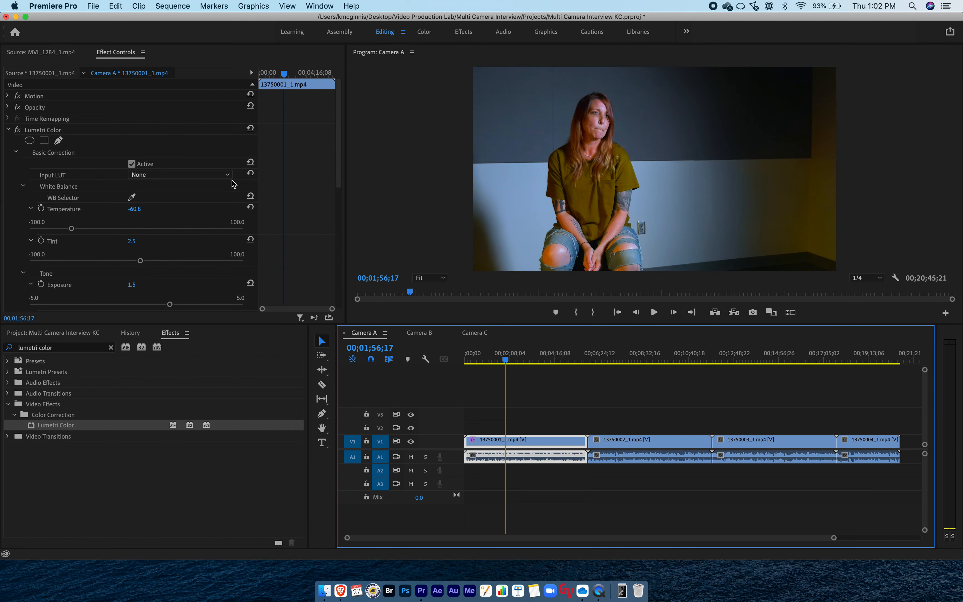
Reduce the Camera A clip's Saturation to 78.4 and check the look against the Camera B sequence
scroll(168, 225, "down", 4)
scroll(167, 225, "down", 5)
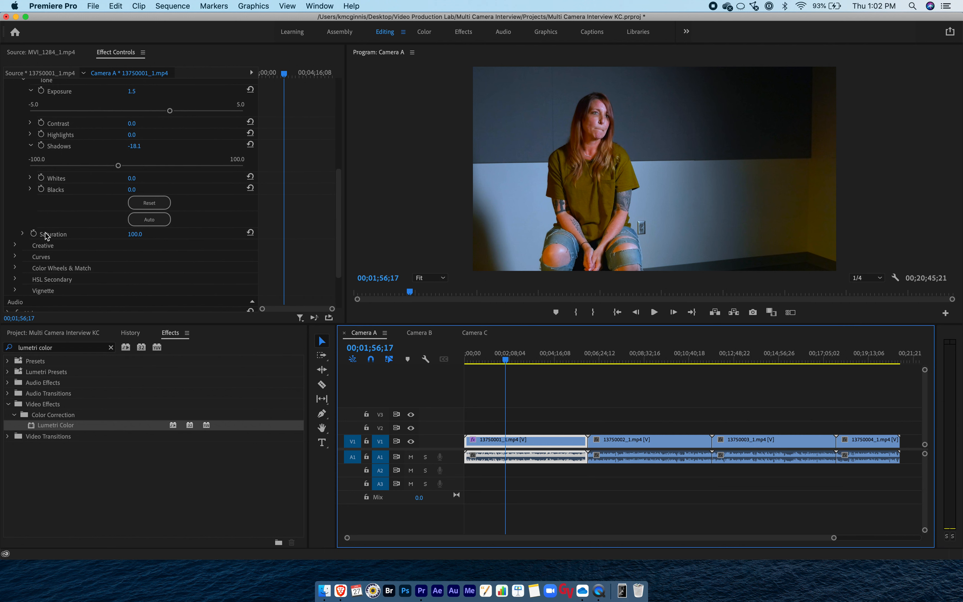
left_click(23, 234)
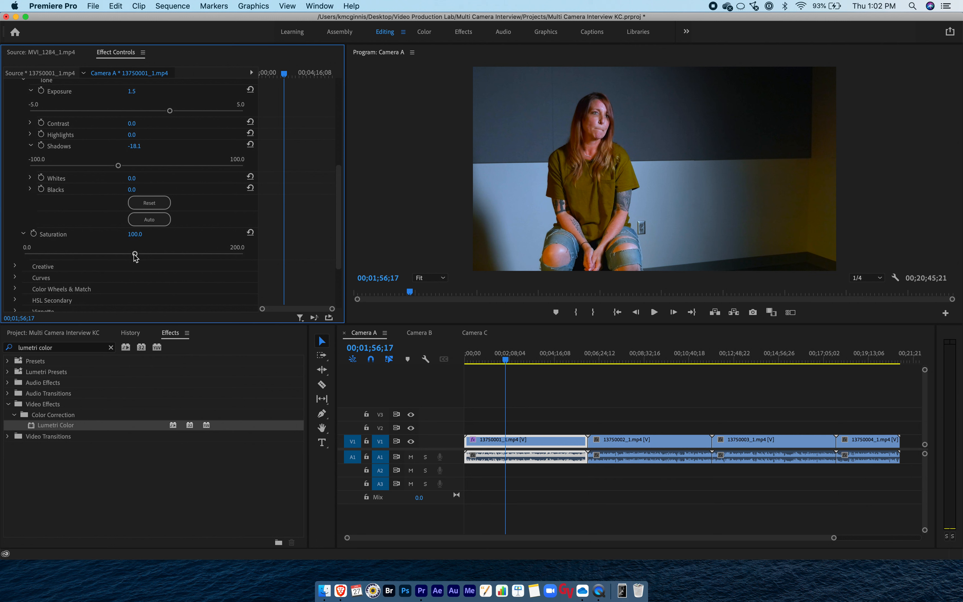
left_click_drag(135, 257, 110, 252)
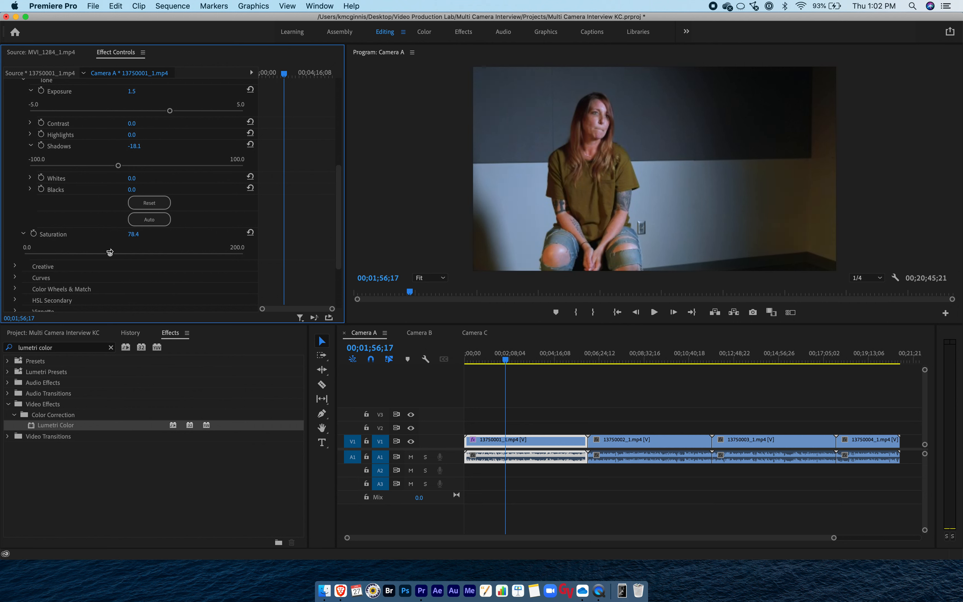
left_click(419, 334)
left_click(370, 337)
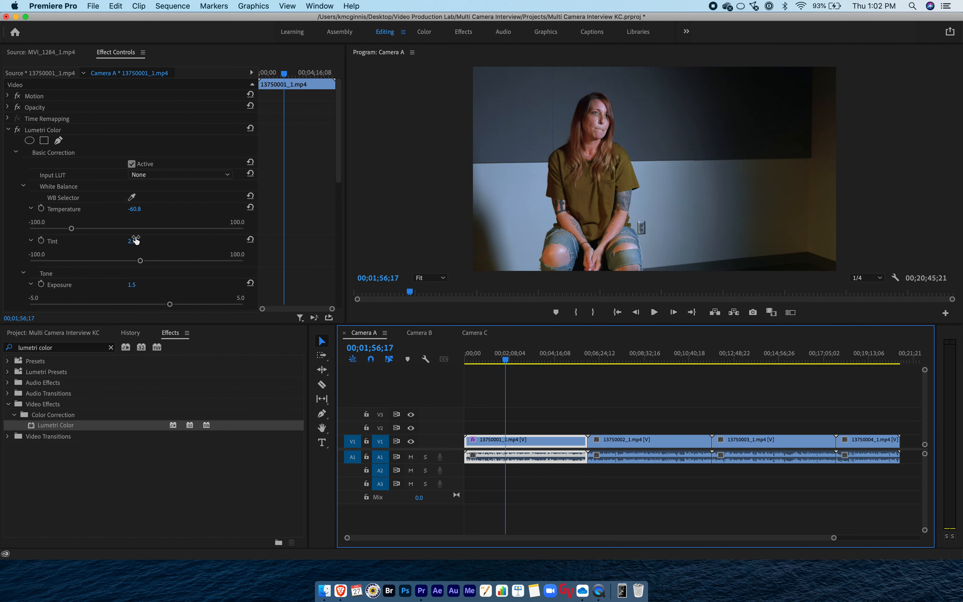
Set the Camera A clip's Contrast to 33.7 and compare the footage with the Camera B sequence
scroll(136, 240, "down", 2)
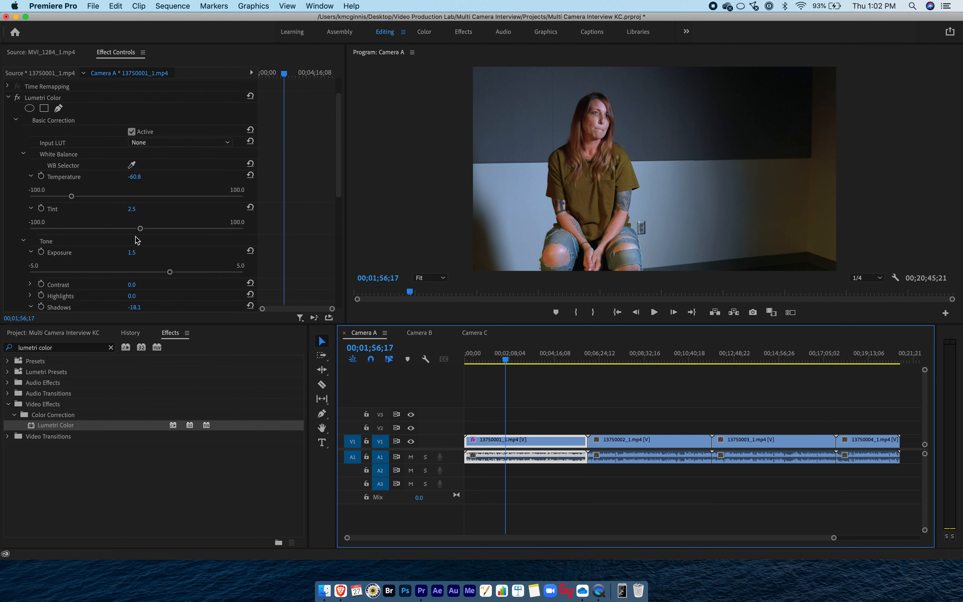
scroll(136, 240, "down", 5)
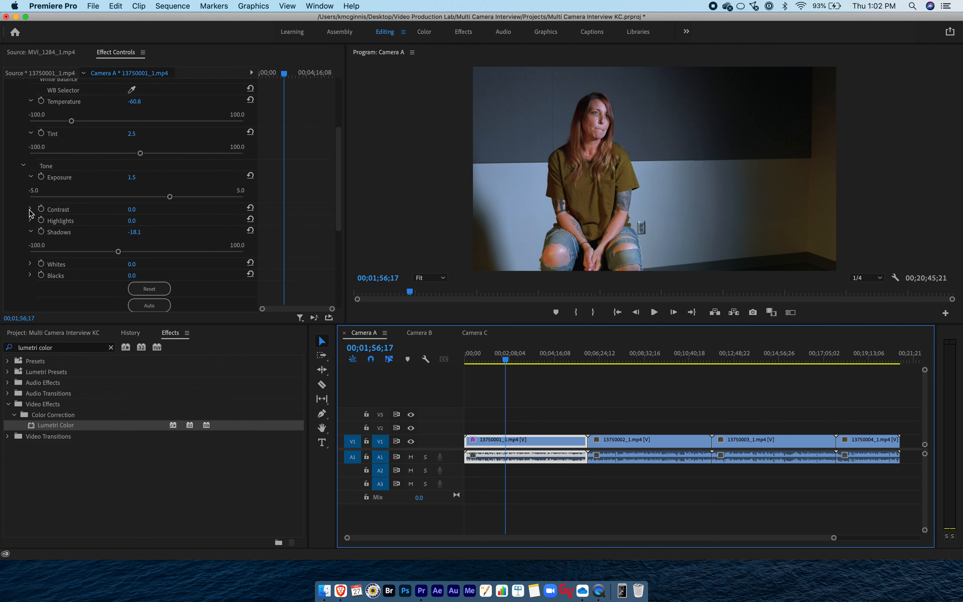
left_click(30, 209)
left_click_drag(139, 229, 173, 230)
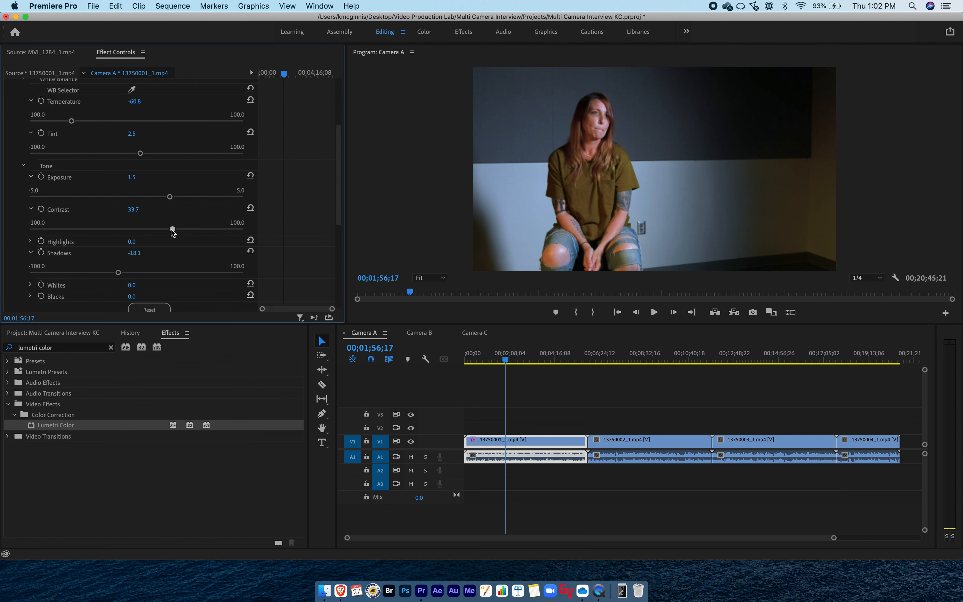
left_click(419, 333)
left_click(369, 333)
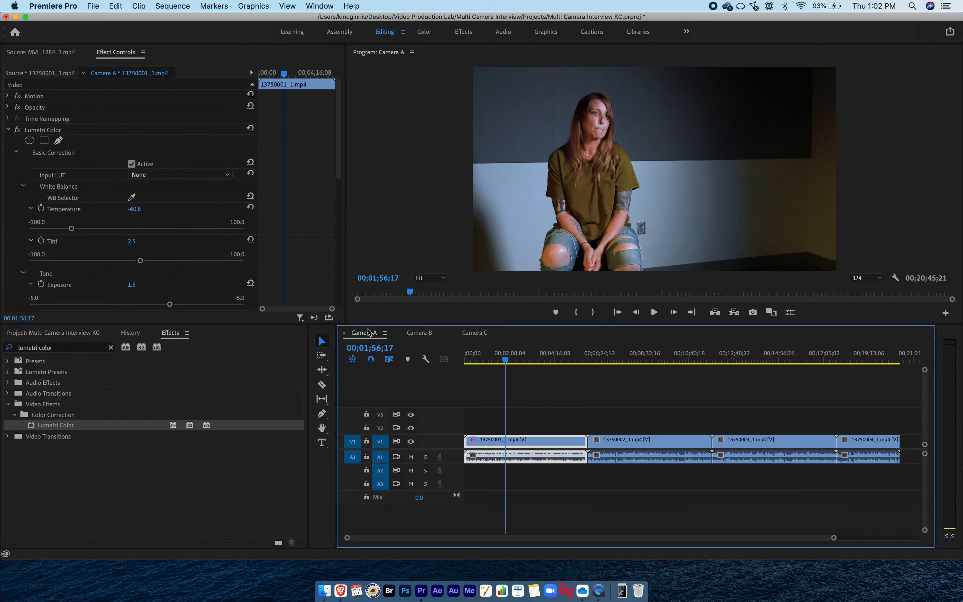
left_click(419, 334)
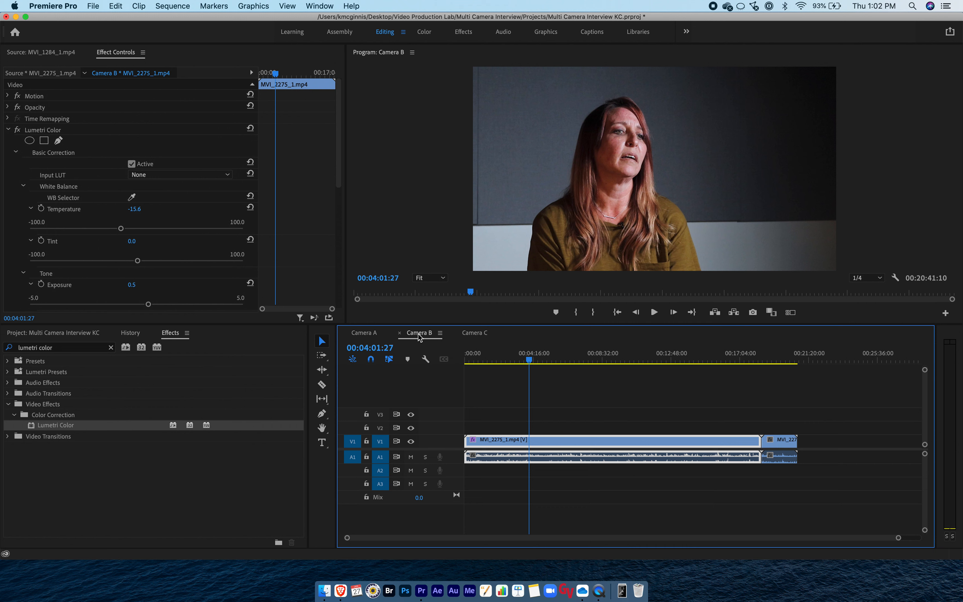
left_click(369, 336)
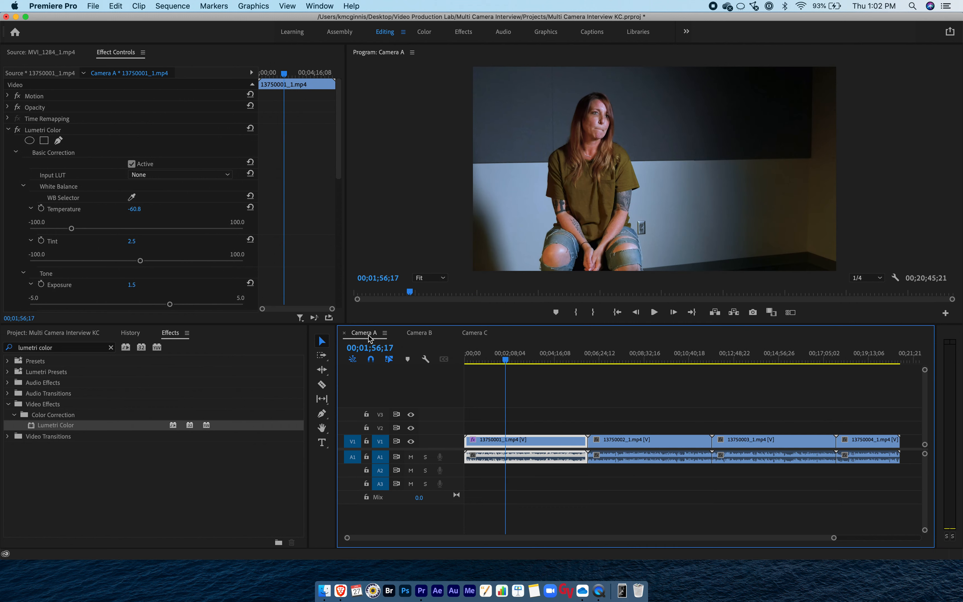
Apply the Lumetri Color effect to clip MVI_1284_1.mp4 in the Camera C sequence and expand its Basic Correction settings
left_click(487, 334)
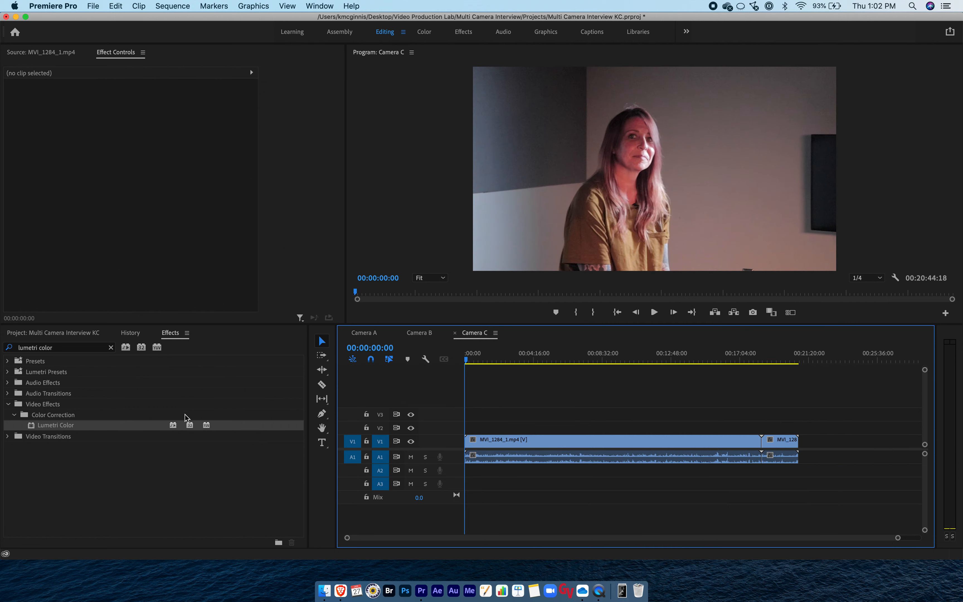
left_click_drag(35, 426, 490, 440)
left_click(15, 153)
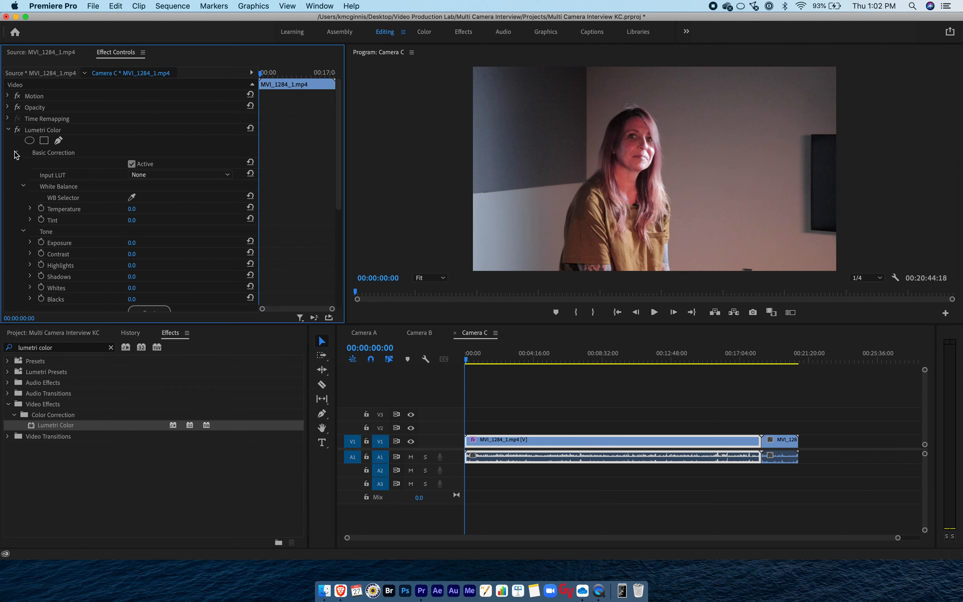
Set the Camera C clip's Exposure to -0.3 and Highlights to -24.1 in the tone settings
scroll(28, 211, "down", 2)
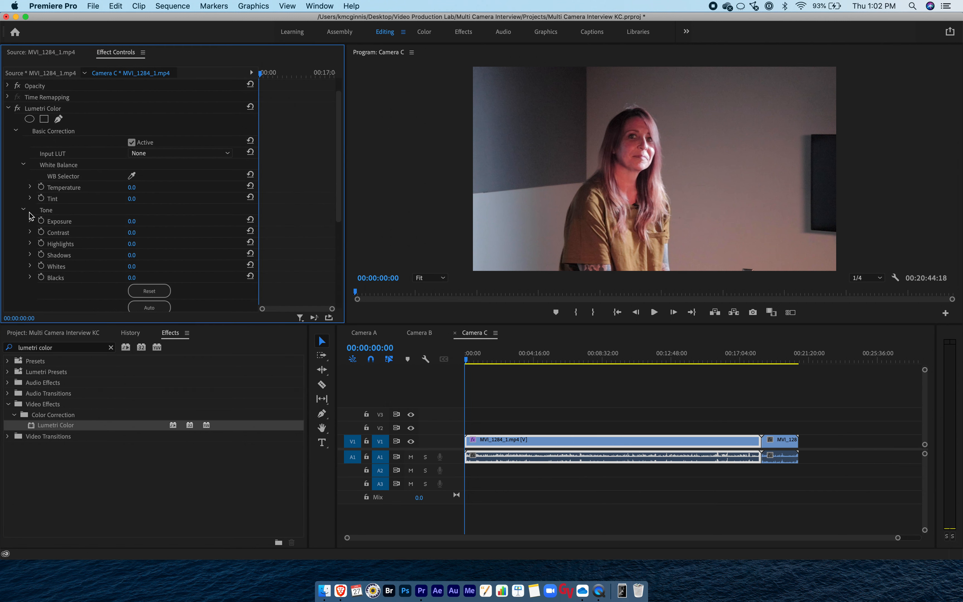
left_click(30, 221)
mouse_move(135, 242)
left_mouse_down()
mouse_move(121, 242)
mouse_move(131, 243)
left_mouse_up()
left_click(30, 264)
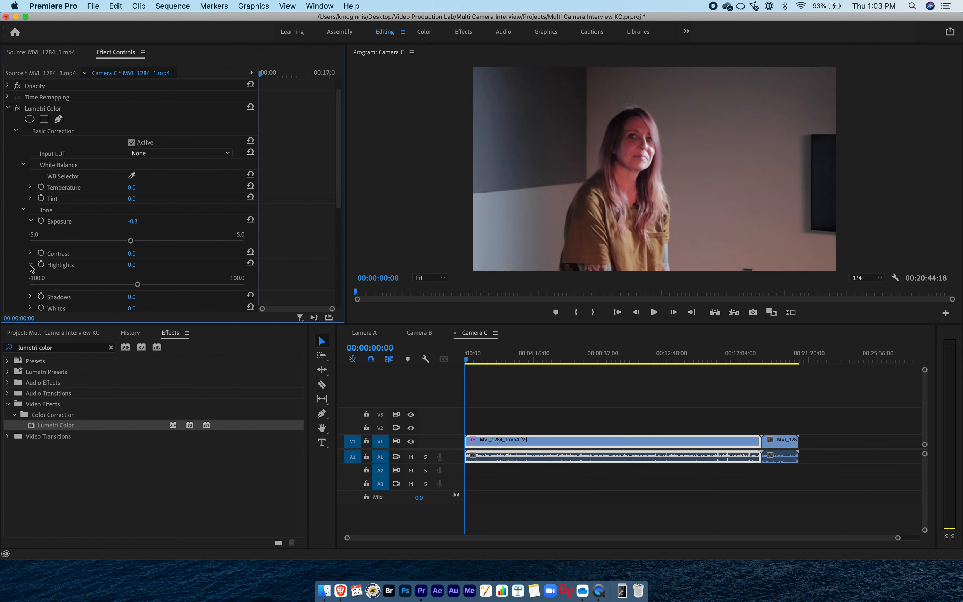
left_click_drag(138, 284, 111, 285)
Set the white balance of the Camera C clip to Temperature -31.2 and Tint -10.1
left_click(31, 187)
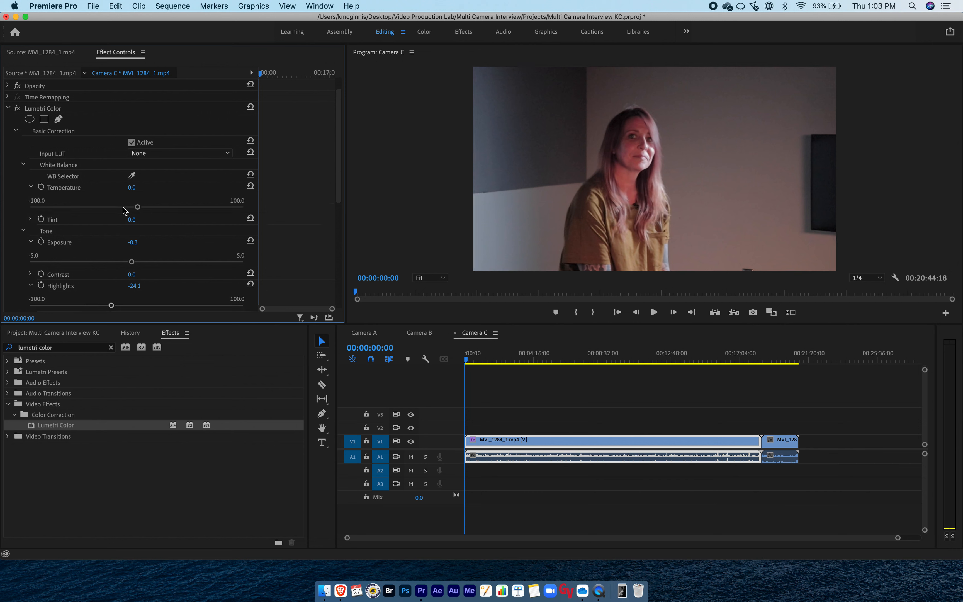
left_click_drag(136, 207, 103, 209)
left_click(31, 219)
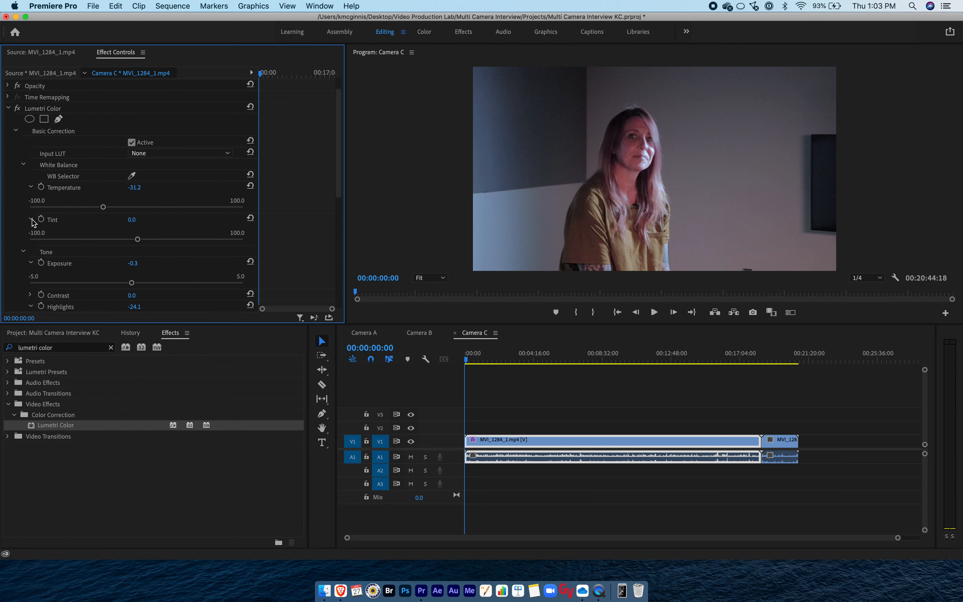
mouse_move(136, 239)
left_mouse_down()
mouse_move(116, 240)
mouse_move(126, 240)
left_mouse_up()
scroll(104, 283, "down", 4)
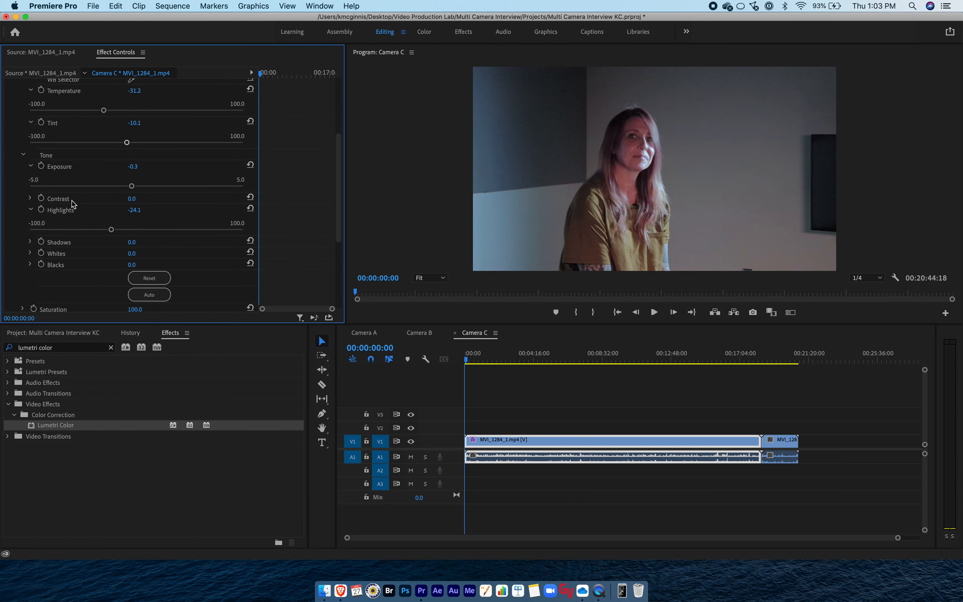
Set the Camera C clip's Exposure to 0.1, Shadows to -31.7 and Saturation to 91.7 in the Lumetri Basic Correction
left_click_drag(132, 208, 141, 207)
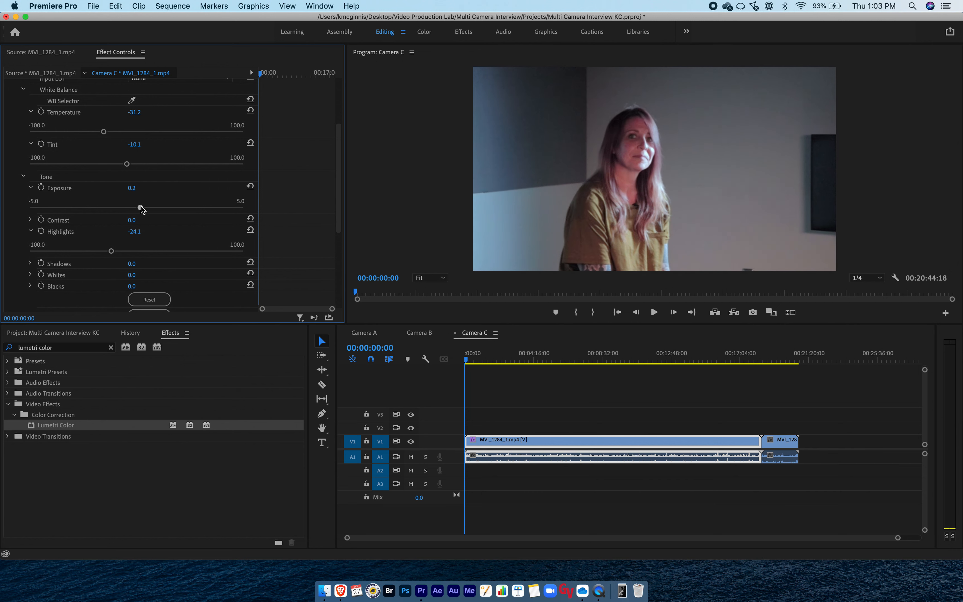
scroll(105, 242, "down", 1)
left_click(31, 253)
mouse_move(118, 274)
left_mouse_down()
mouse_move(92, 274)
mouse_move(102, 273)
left_mouse_up()
scroll(66, 264, "down", 5)
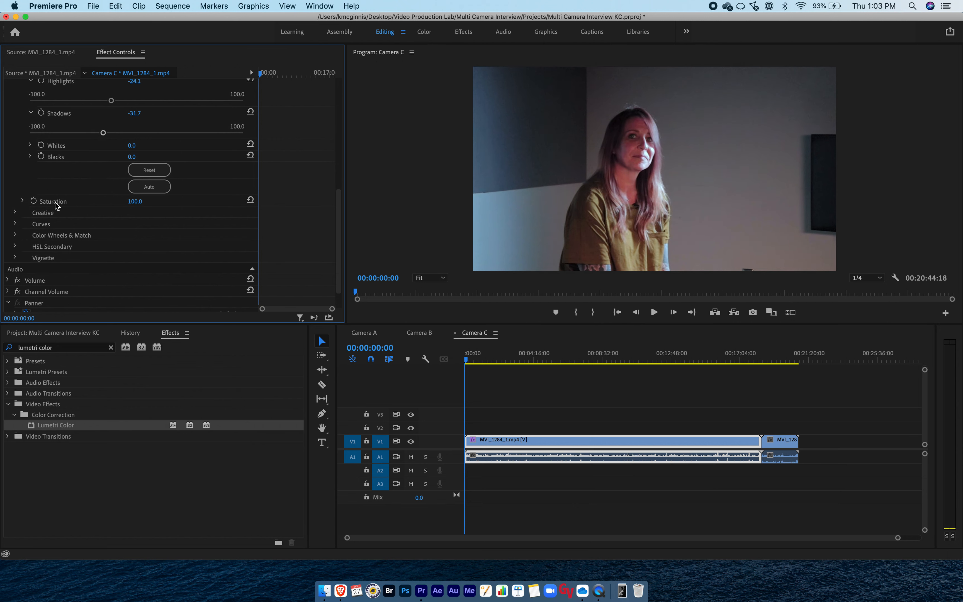
left_click(24, 202)
left_click_drag(134, 221, 125, 222)
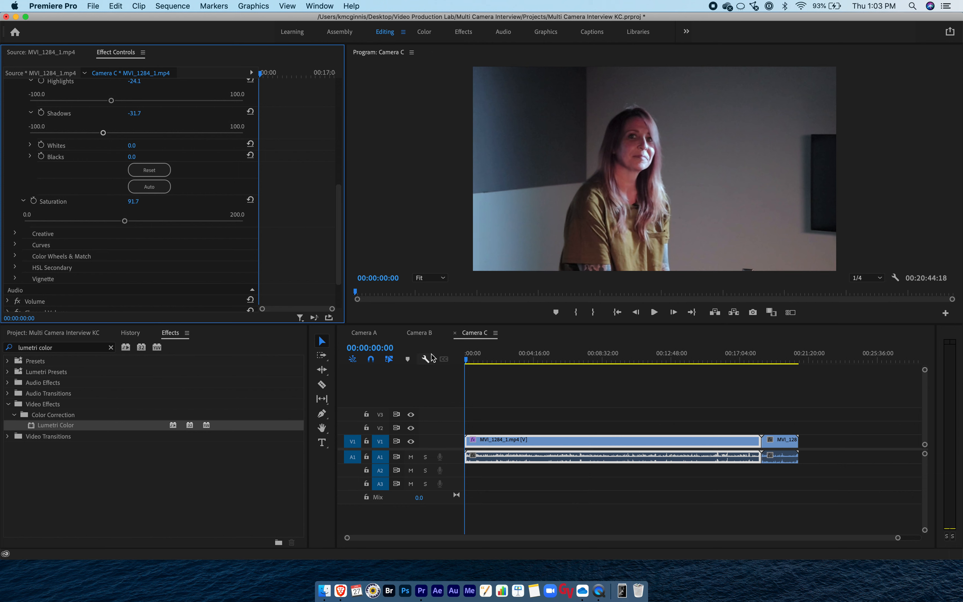
Compare a later Camera C frame with the Camera B sequence and set the Camera C clip's Highlights to -57.8
left_click(512, 366)
left_click(512, 365)
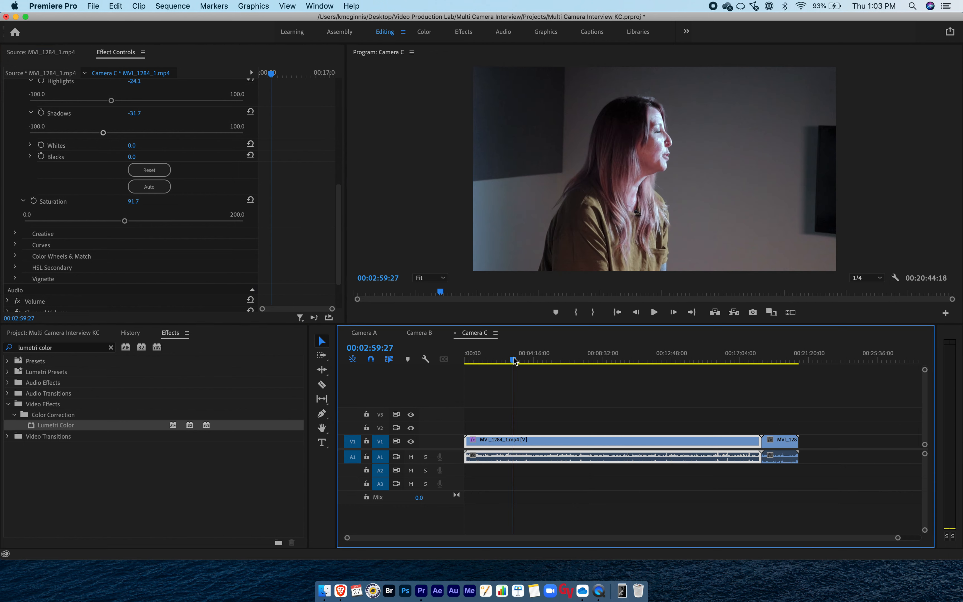
left_click(422, 333)
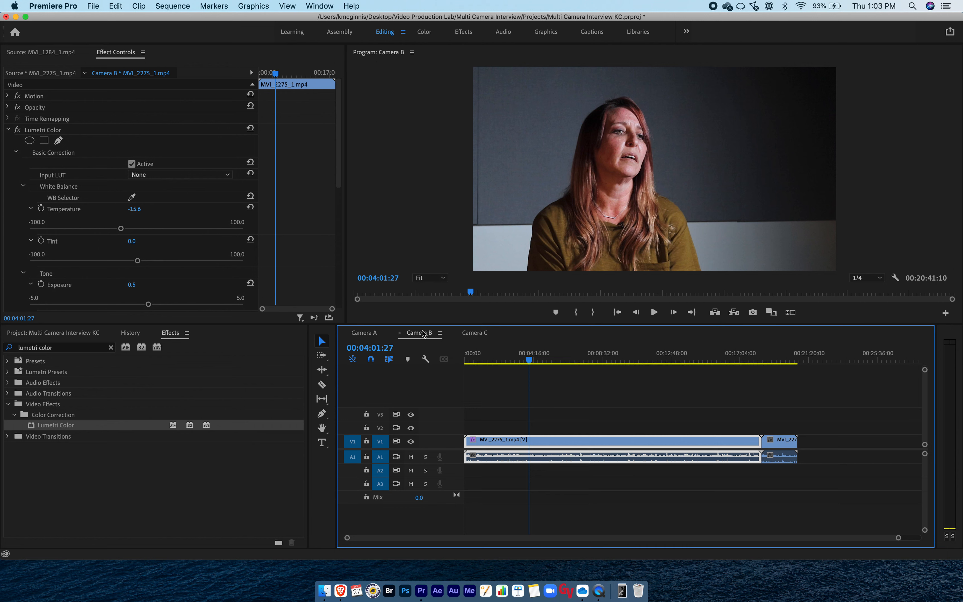
left_click(474, 333)
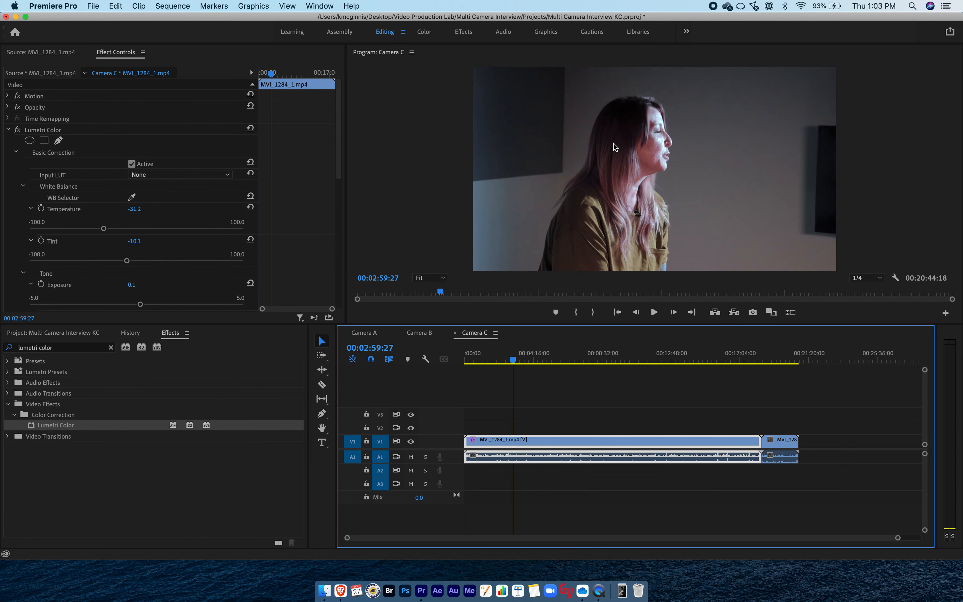
scroll(89, 217, "down", 5)
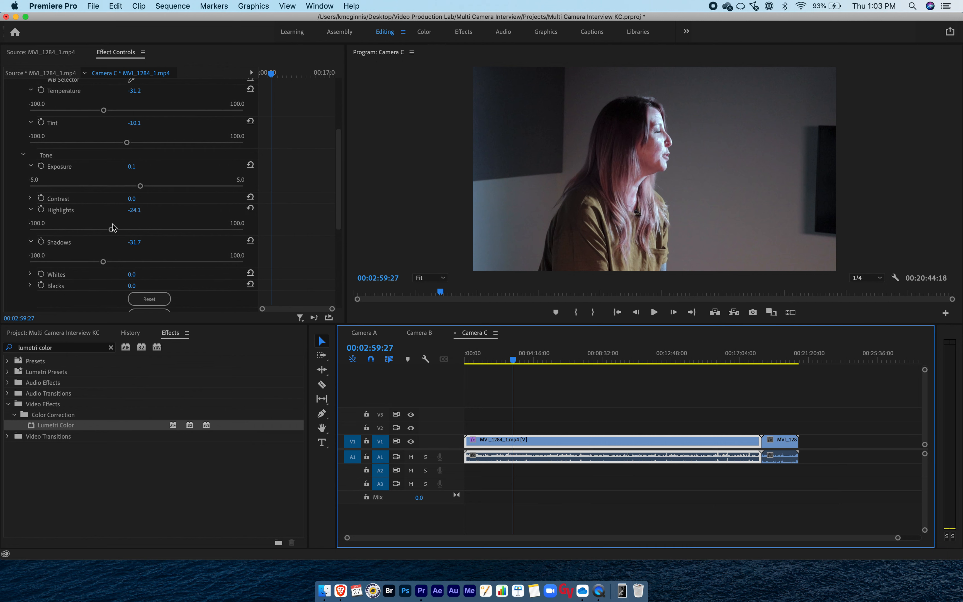
left_click_drag(112, 227, 75, 231)
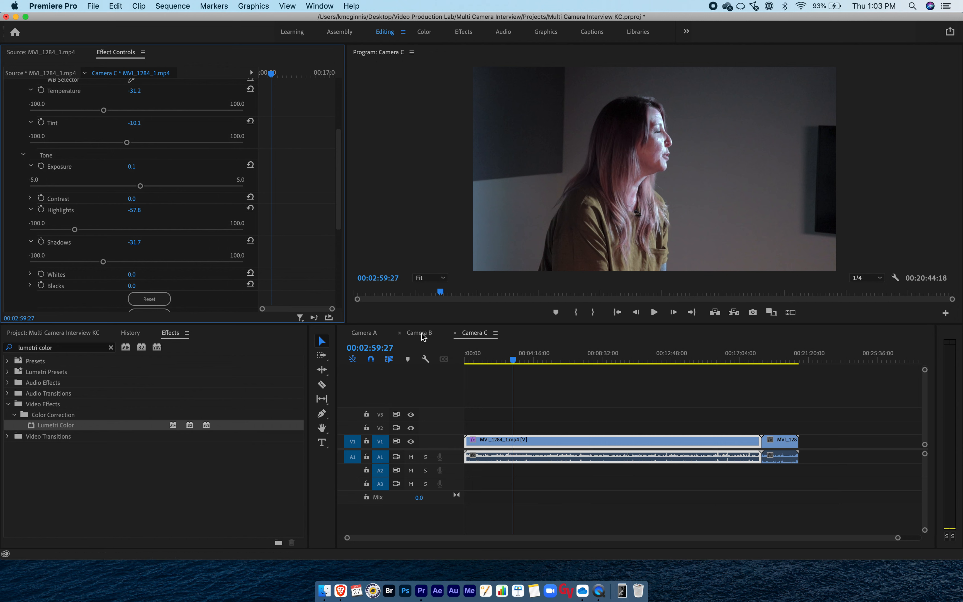
Check the clips along the Camera A sequence to see which ones have the Lumetri Color correction
left_click(369, 338)
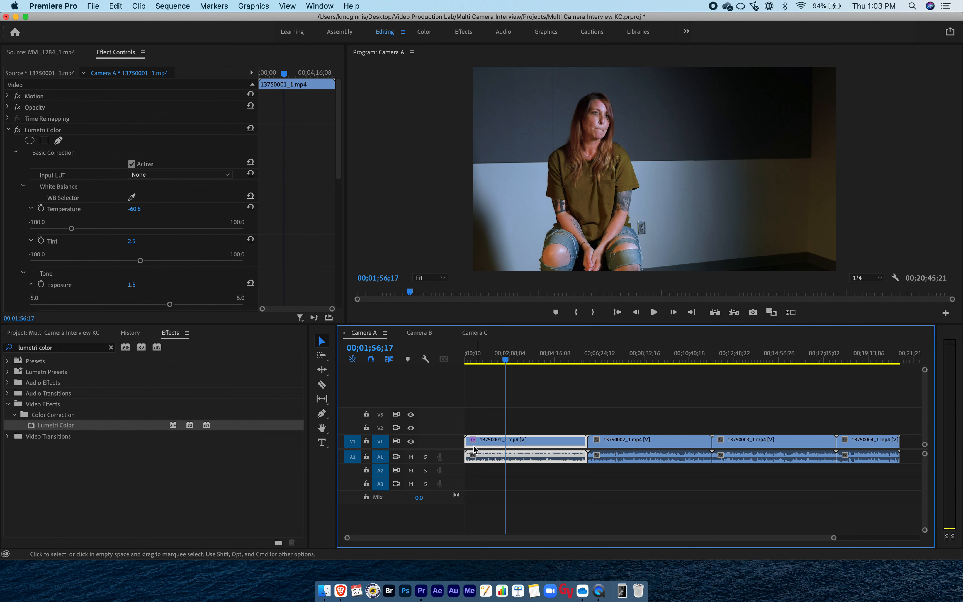
left_click_drag(510, 354, 621, 355)
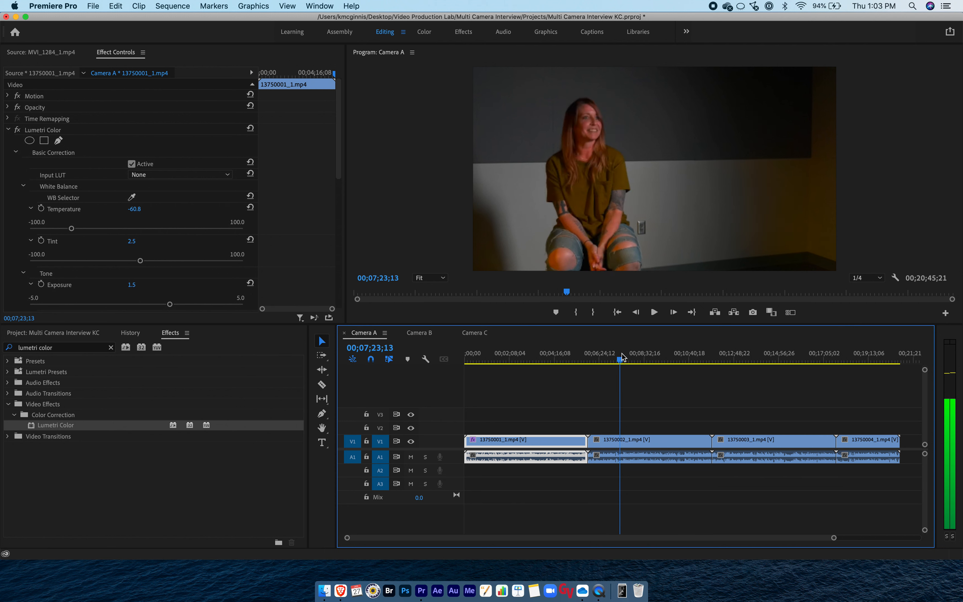
left_click(629, 440)
left_click(767, 354)
left_click(763, 445)
left_click(523, 356)
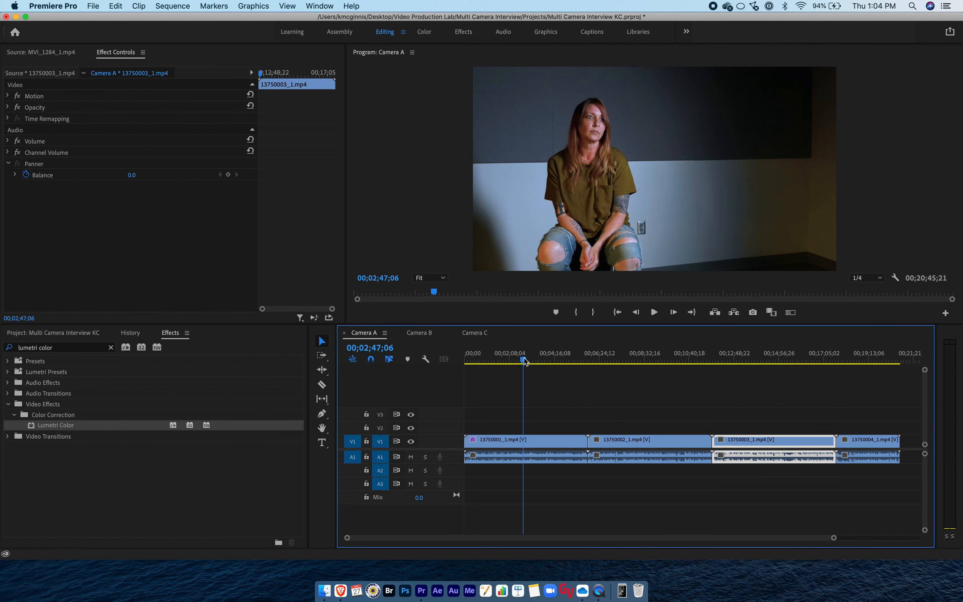
left_click(520, 442)
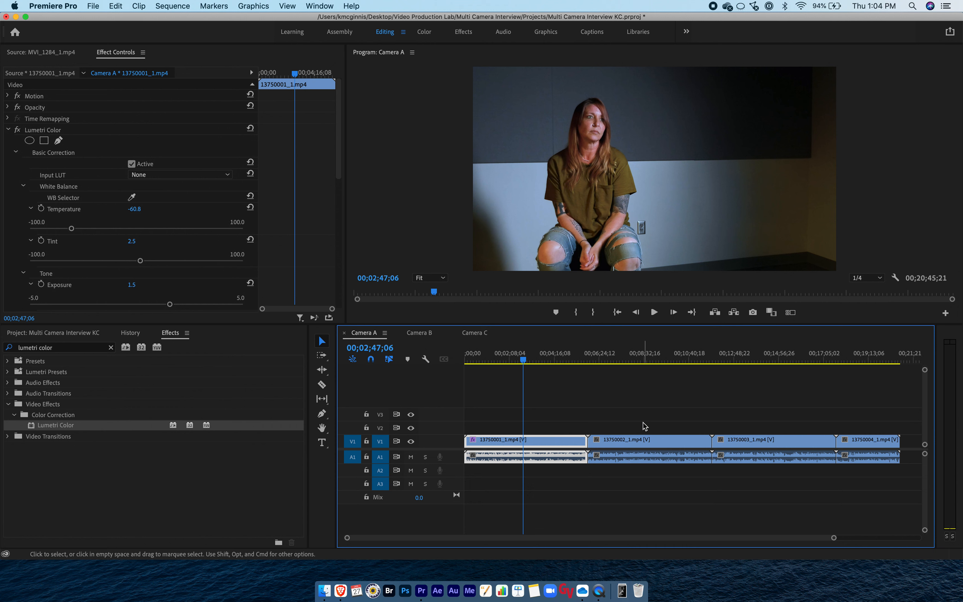
left_click(629, 360)
left_click(633, 446)
left_click(545, 360)
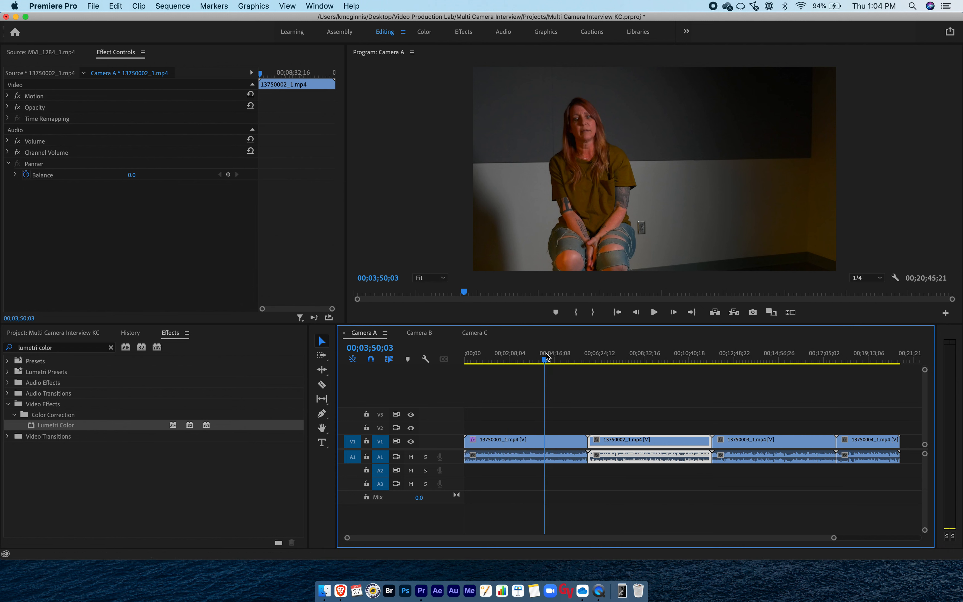
Copy the color-corrected clip 13750001_1.mp4 in the Camera A sequence
left_click(528, 442)
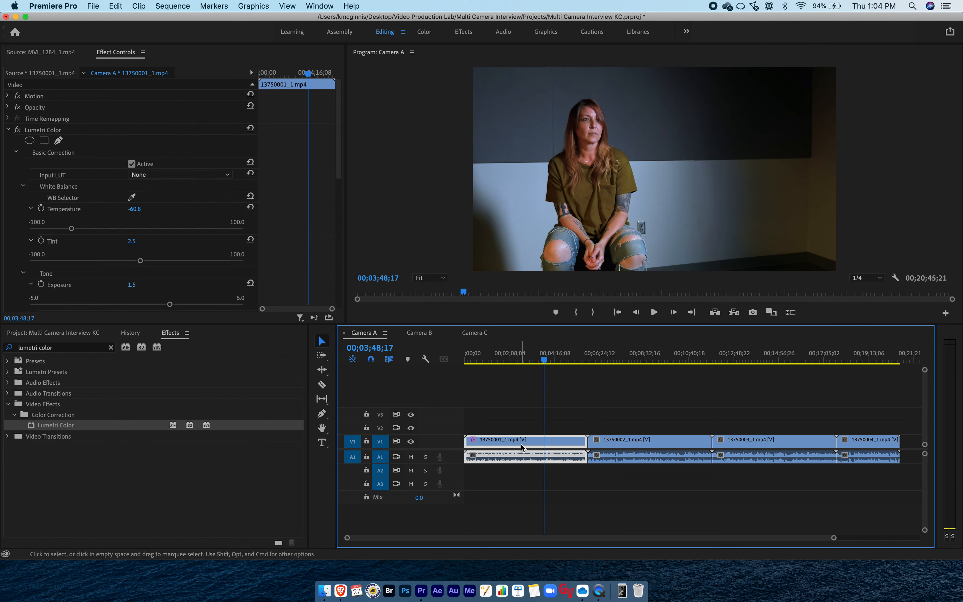
right_click(507, 442)
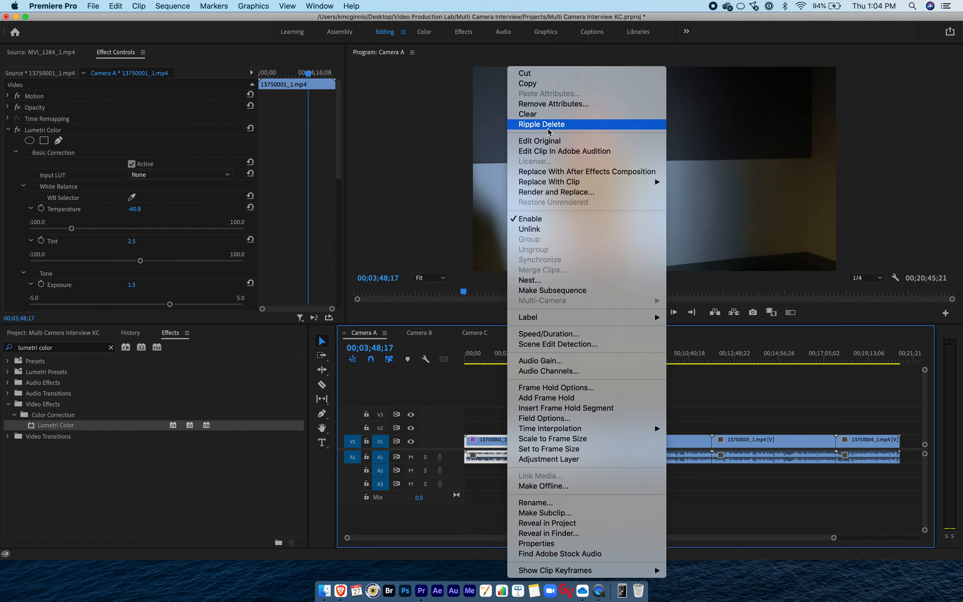
left_click(542, 84)
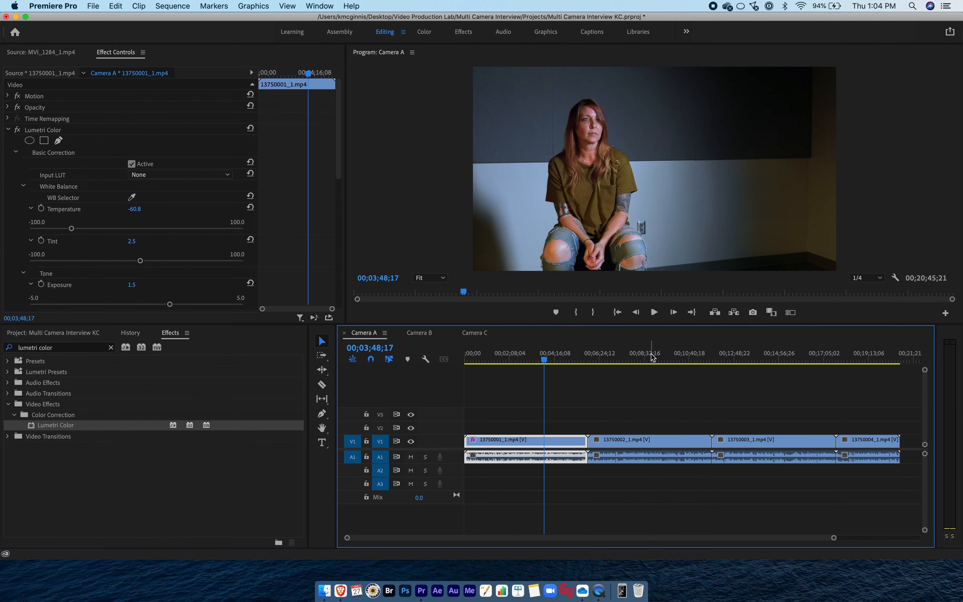
Paste the copied attributes onto clip 13750002_1.mp4, including the Lumetri Color effect and excluding Motion
left_click(645, 356)
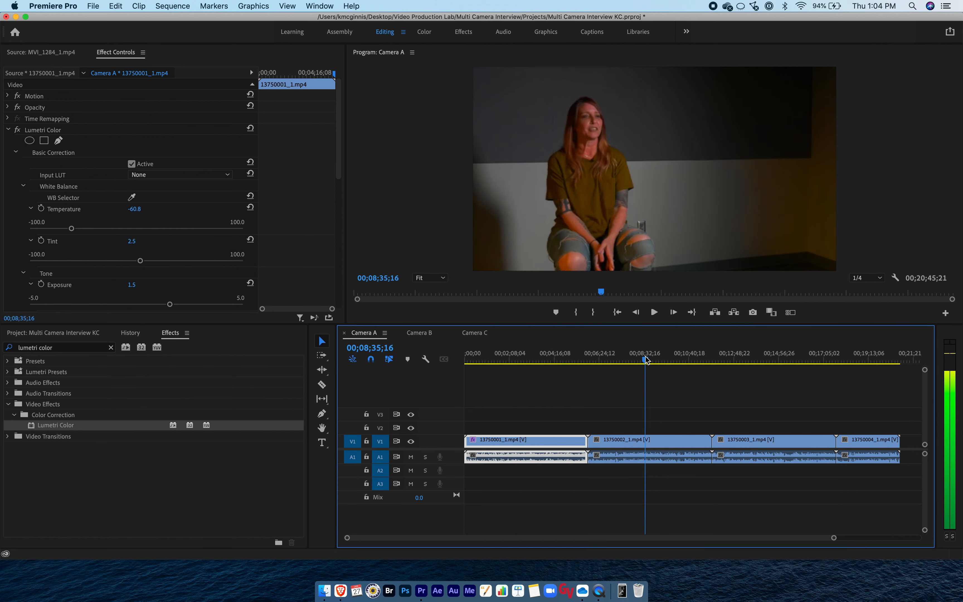
left_click(642, 444)
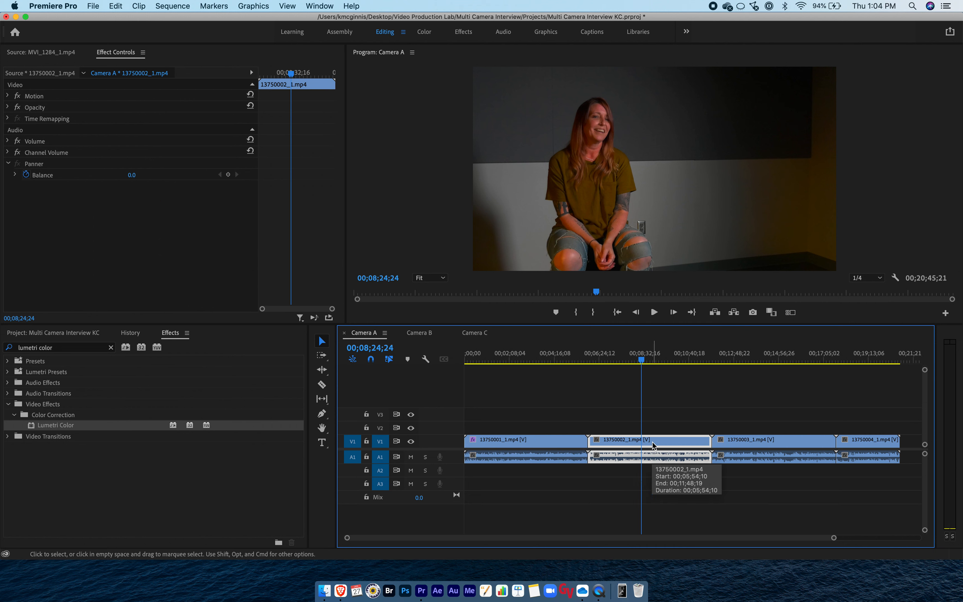
right_click(653, 442)
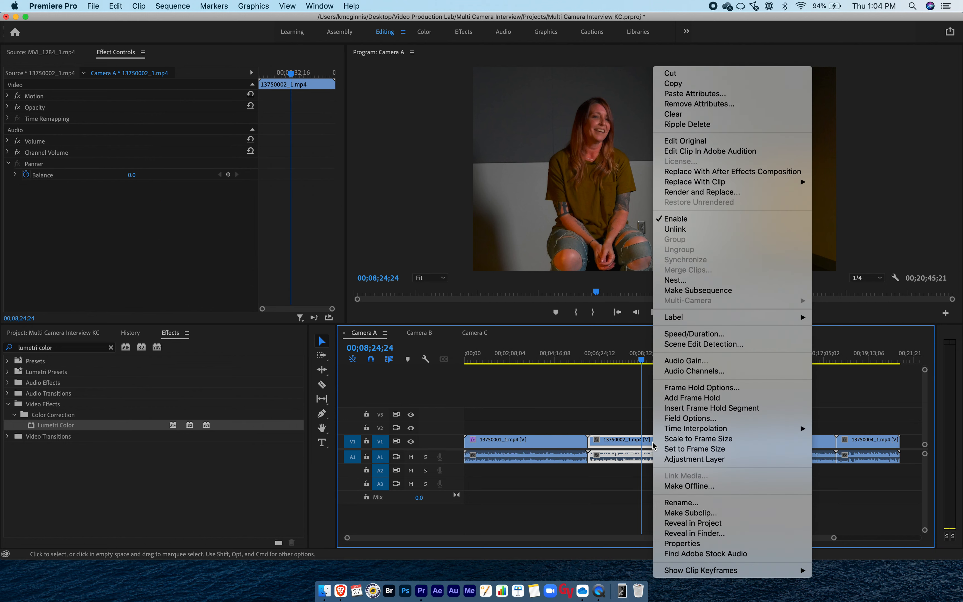
left_click(682, 98)
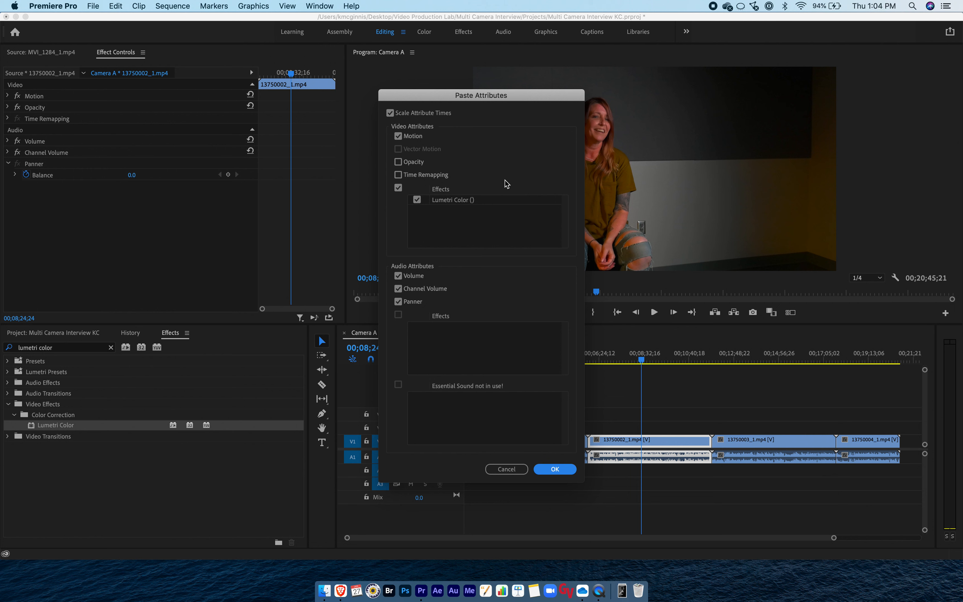
left_click(399, 137)
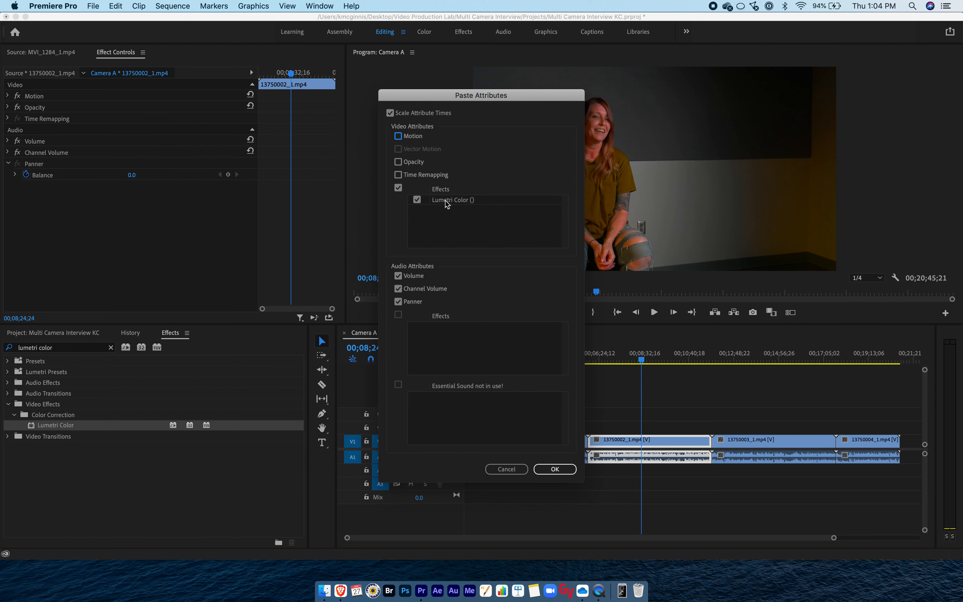
left_click(555, 470)
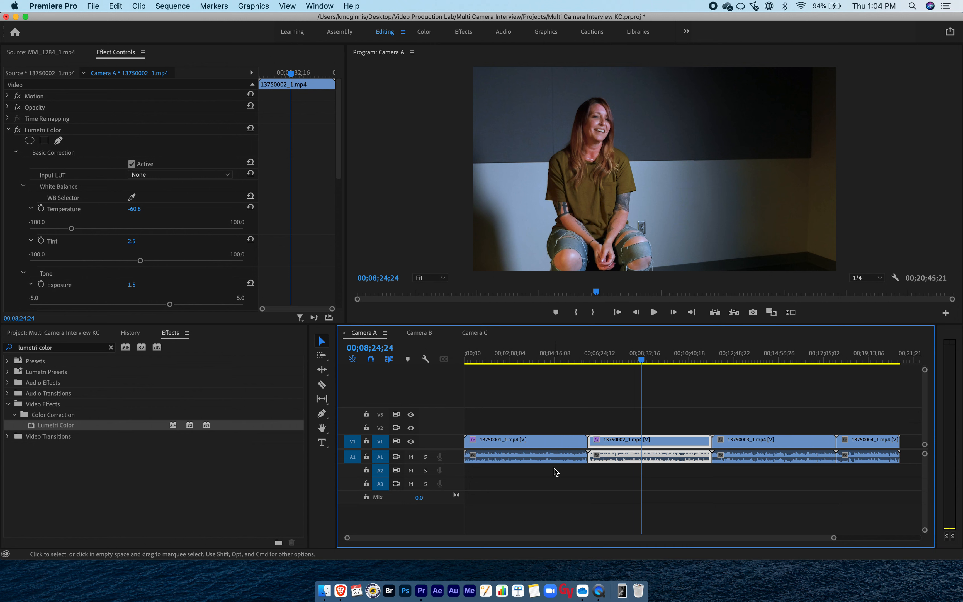
Paste the copied attributes with the Lumetri Color effect onto clip 13750003_1.mp4 in the Camera A sequence
left_click(758, 363)
left_click(758, 444)
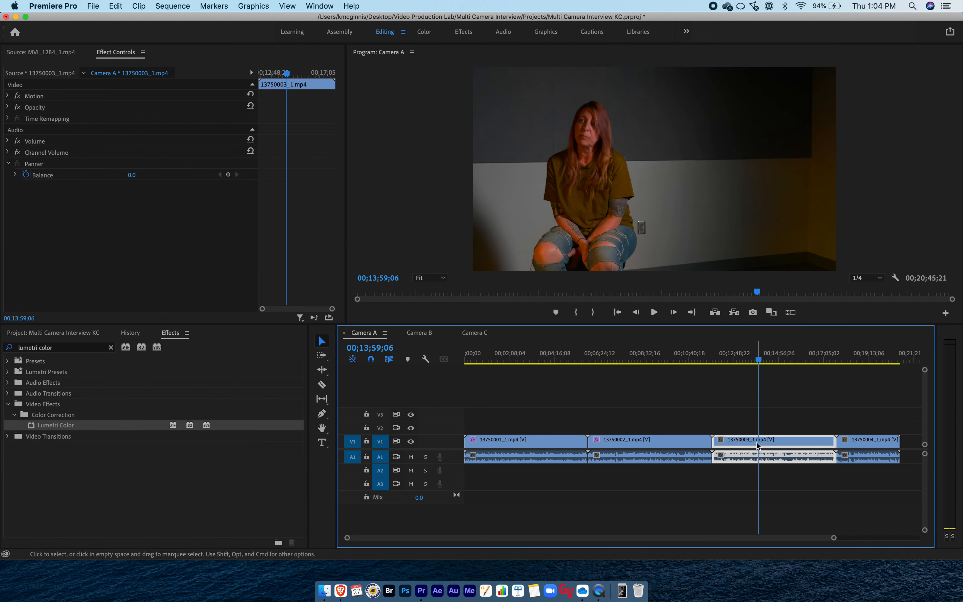
right_click(758, 444)
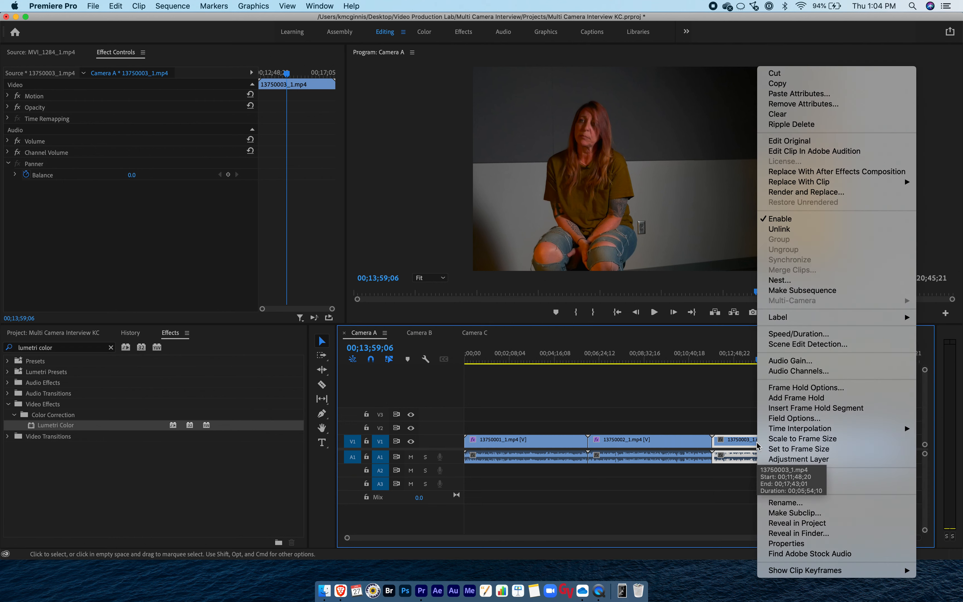
left_click(815, 94)
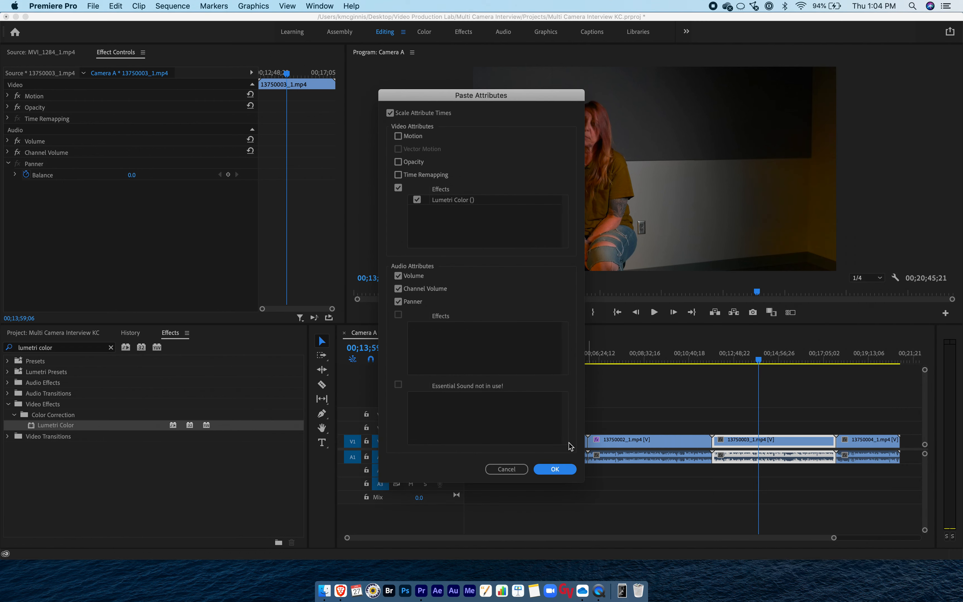
left_click(556, 469)
Paste the copied attributes with the Lumetri Color effect onto clip 13750004_1.mp4 and deselect the clip
left_click(853, 360)
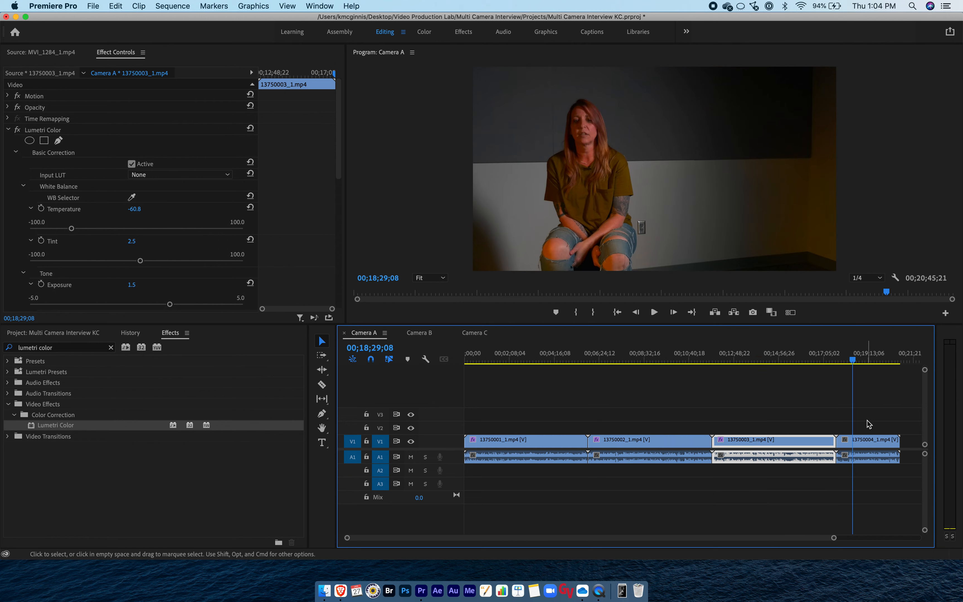
left_click(869, 440)
right_click(860, 442)
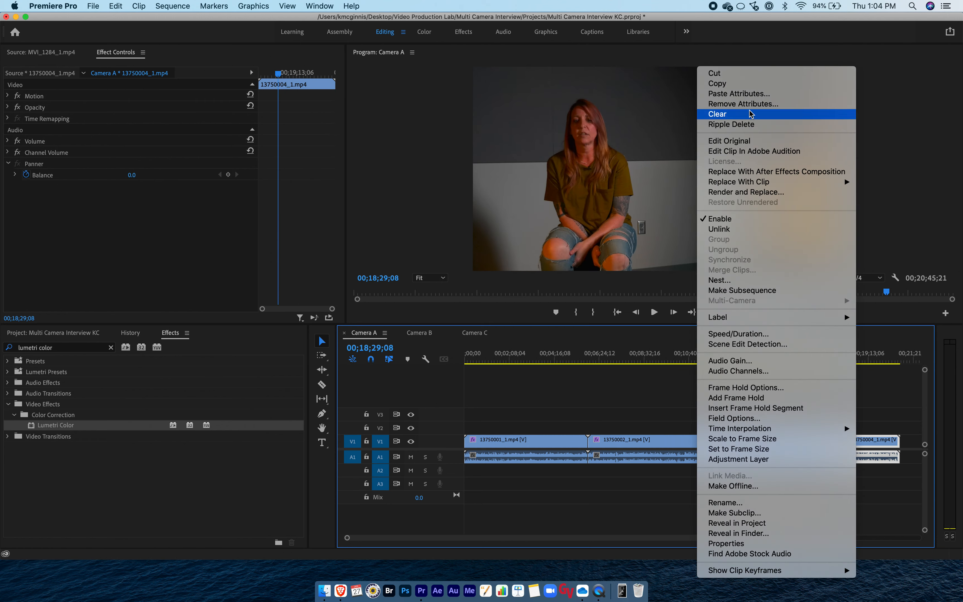
left_click(745, 95)
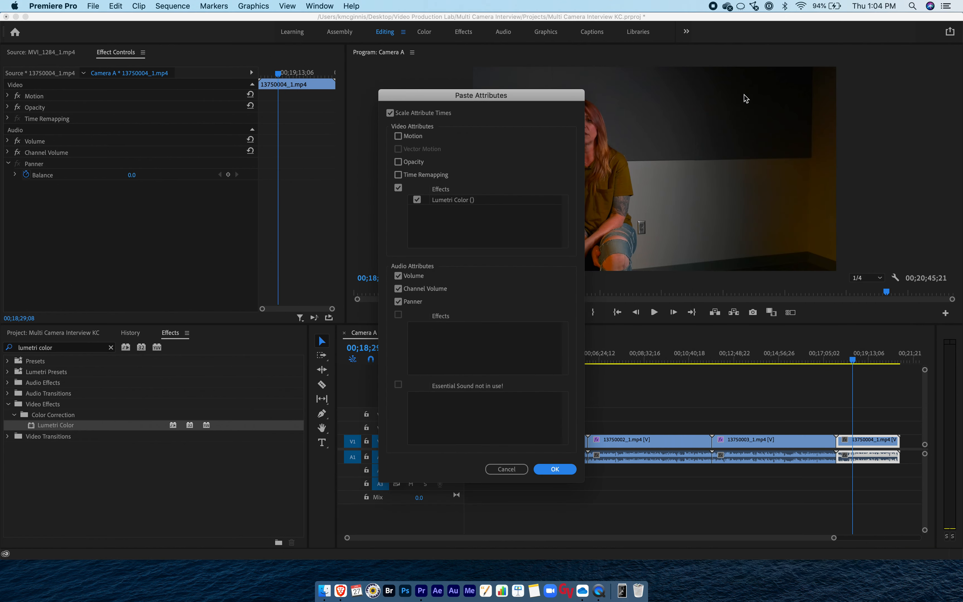
left_click(556, 469)
left_click(680, 376)
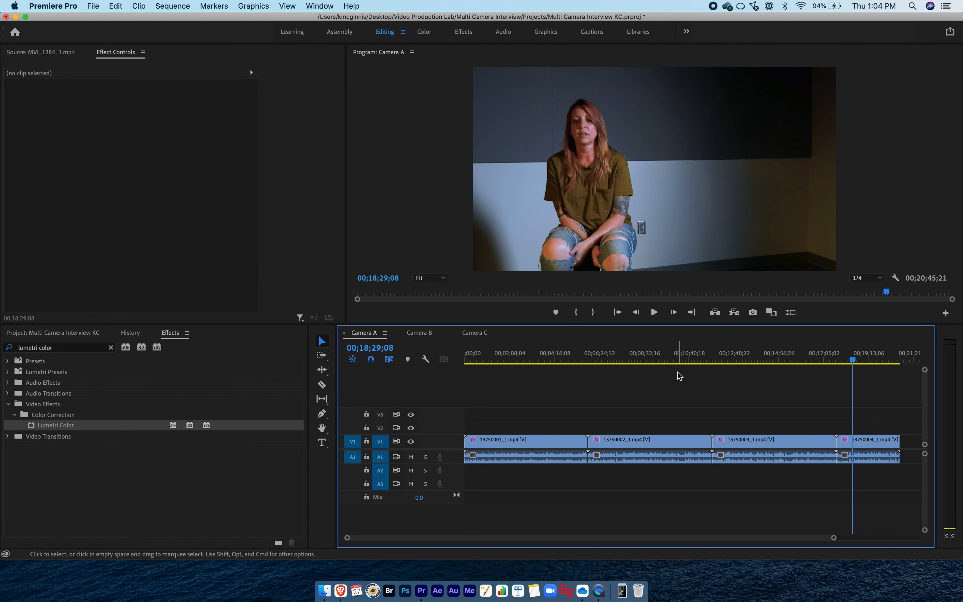
Compare the color of the corrected footage in the Camera B and Camera A sequences at different points
left_click(420, 332)
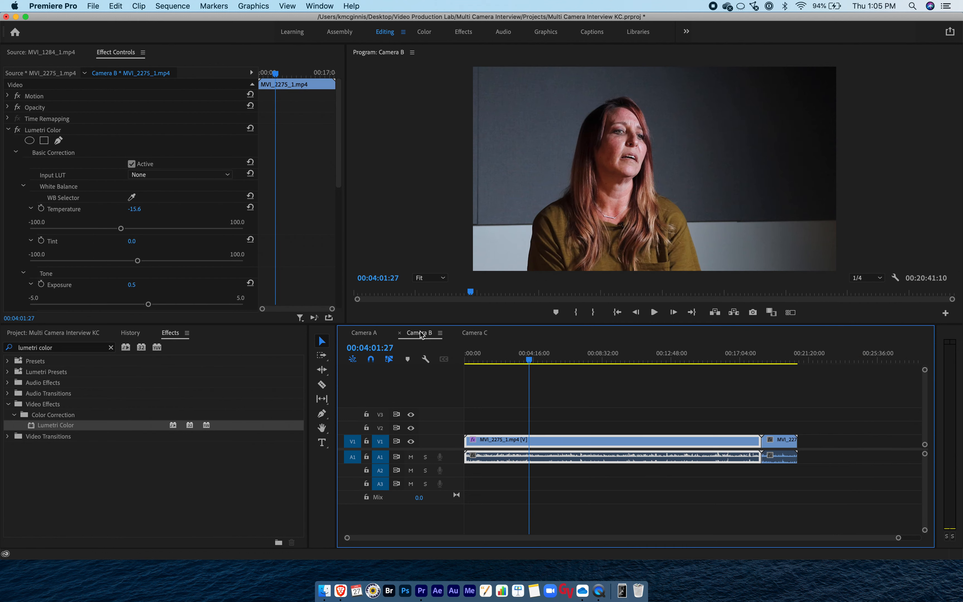
left_click(554, 360)
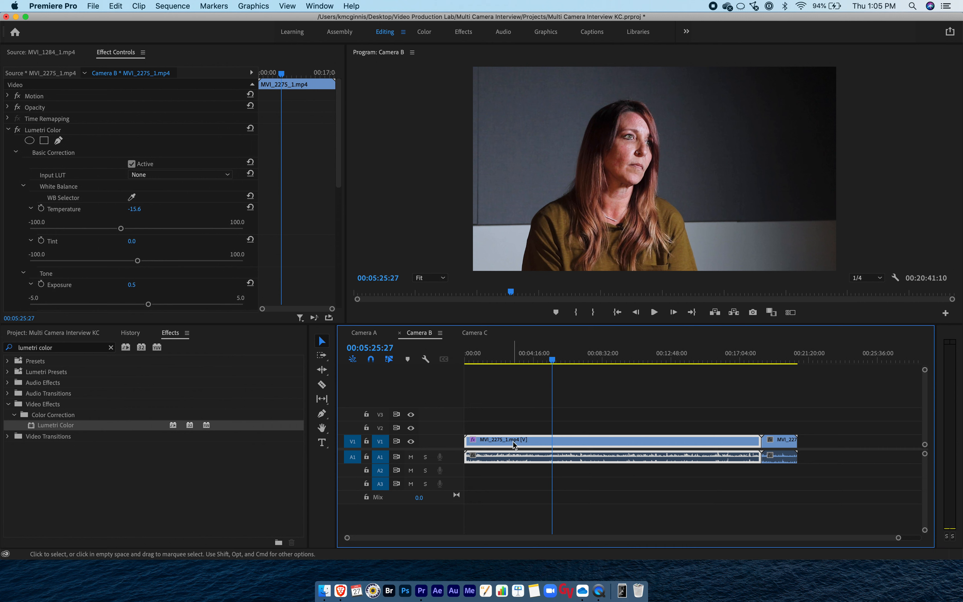
left_click(364, 332)
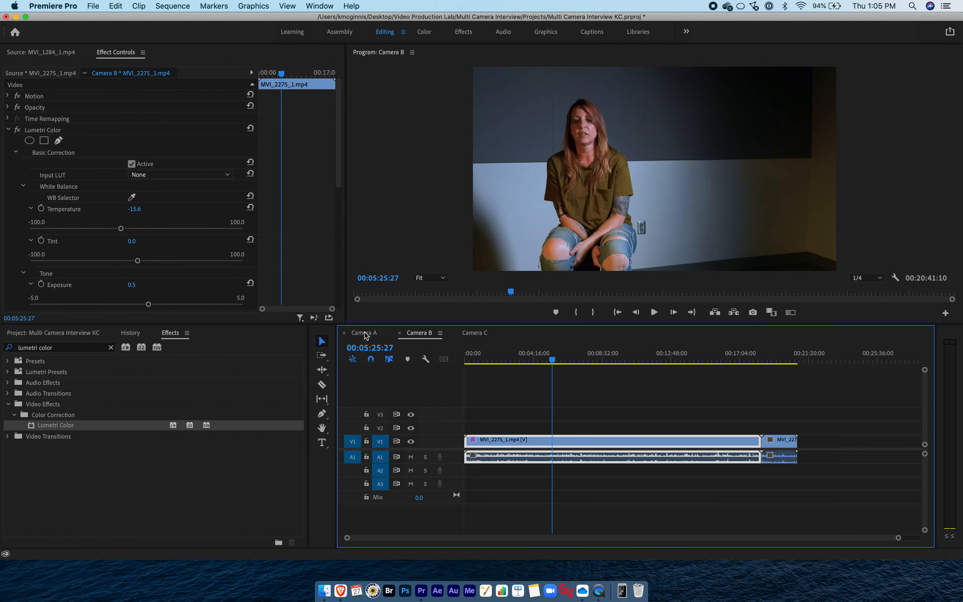
left_click(528, 443)
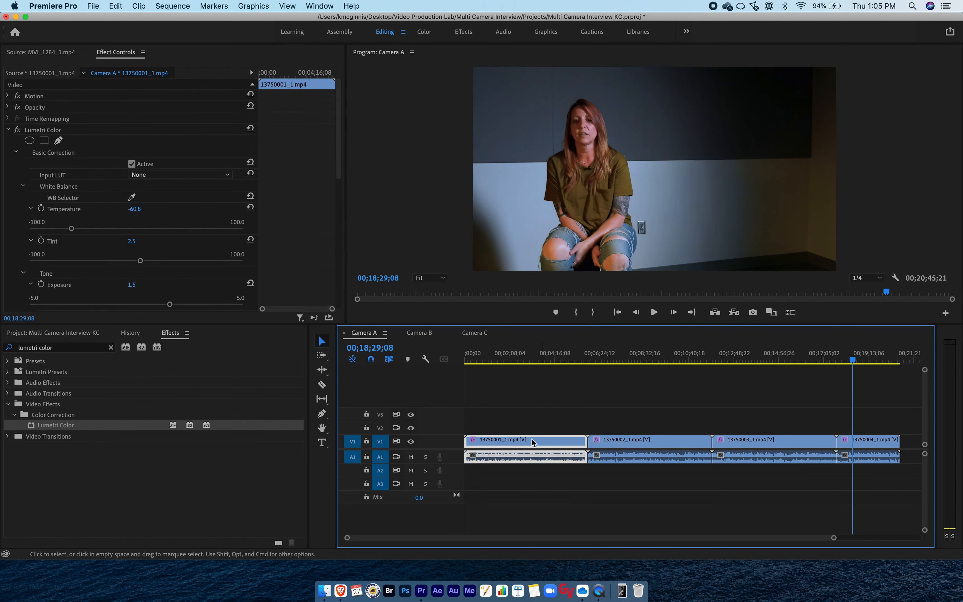
left_click(511, 360)
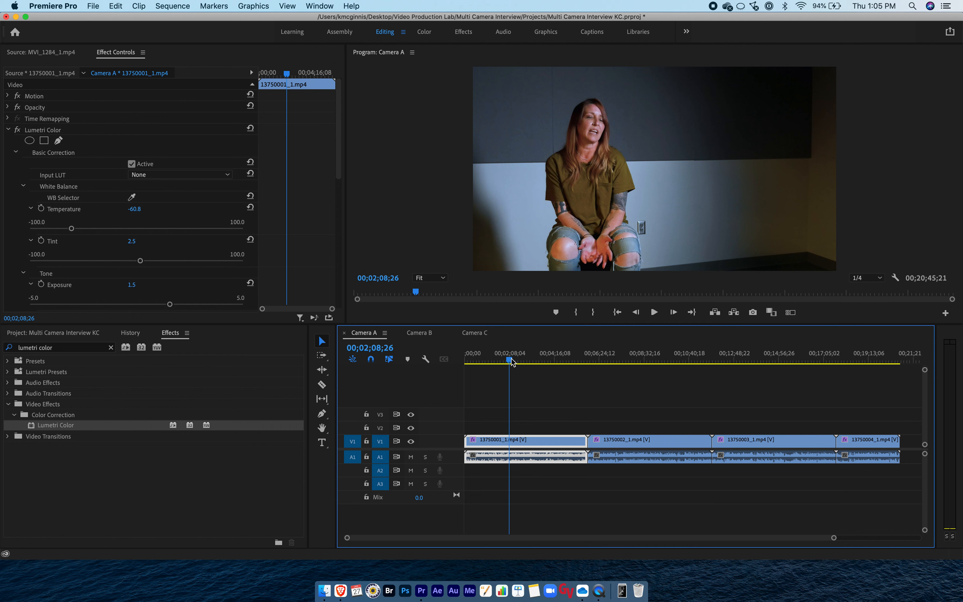
left_click(417, 332)
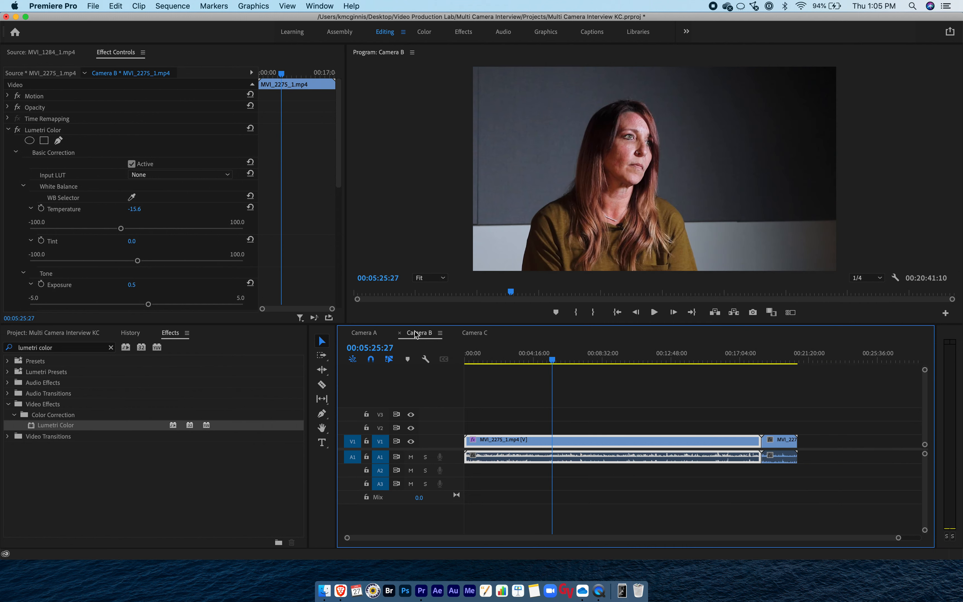
Copy clip MVI_2275_1.mp4 in the Camera B sequence and paste its attributes, including Lumetri Color without Motion, onto clip MVI_2276_1.mp4
right_click(533, 440)
left_click(571, 87)
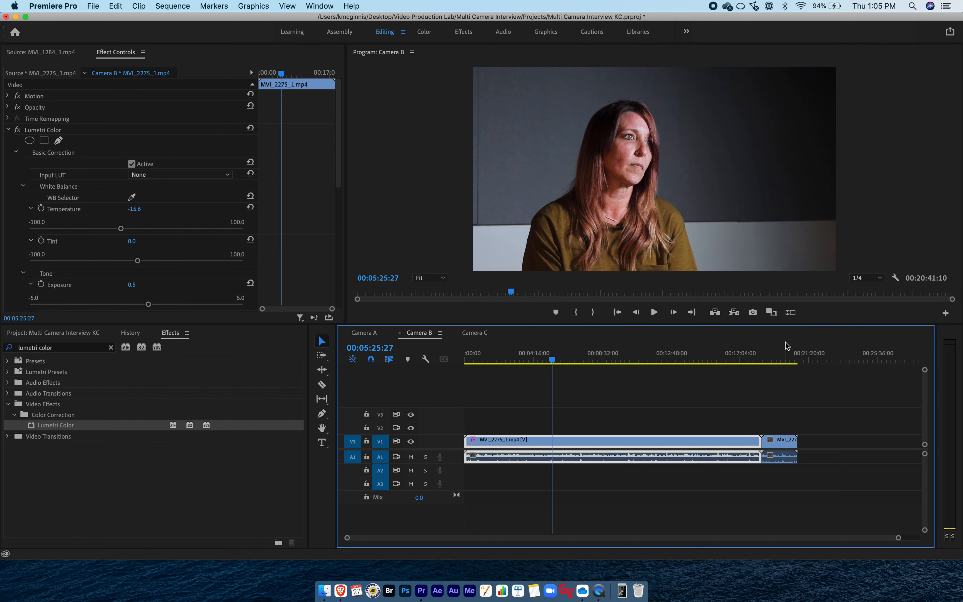
left_click(782, 355)
left_click(786, 442)
right_click(786, 445)
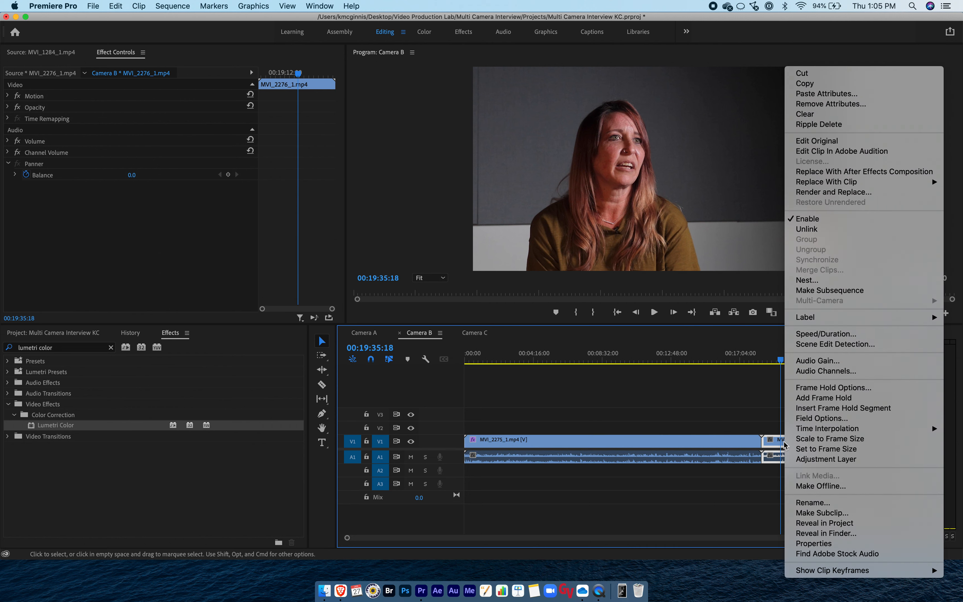
left_click(821, 99)
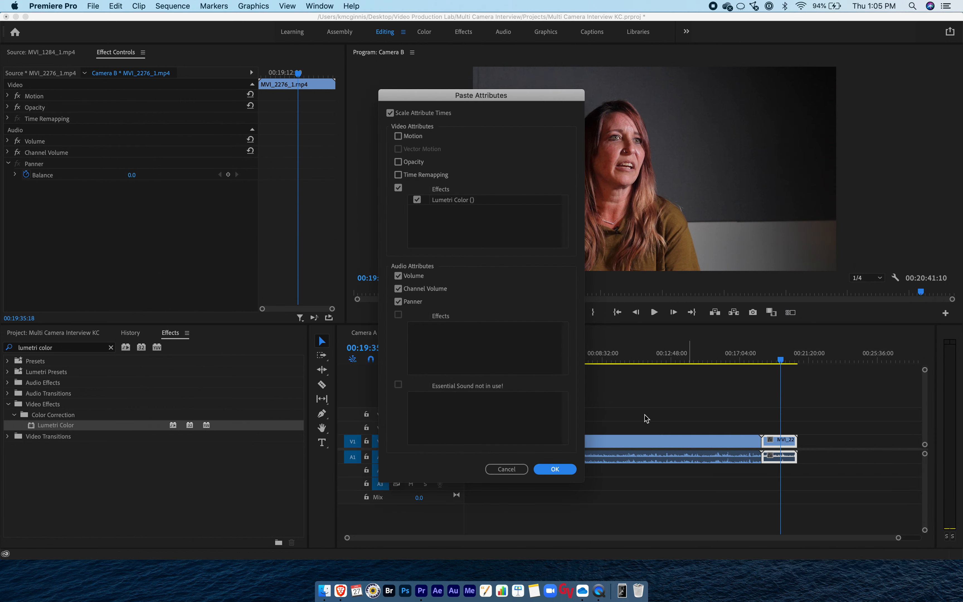
left_click(569, 469)
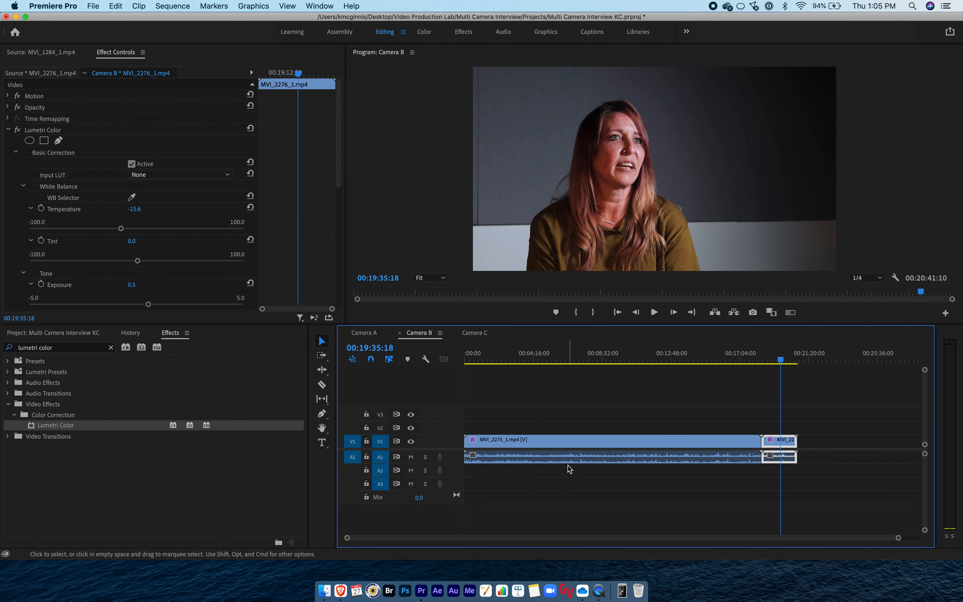
In the Camera C sequence, copy clip MVI_1284_1.mp4, paste its attributes with the Lumetri Color effect onto MVI_1285_1.mp4, and deselect the clip
left_click(474, 333)
right_click(537, 441)
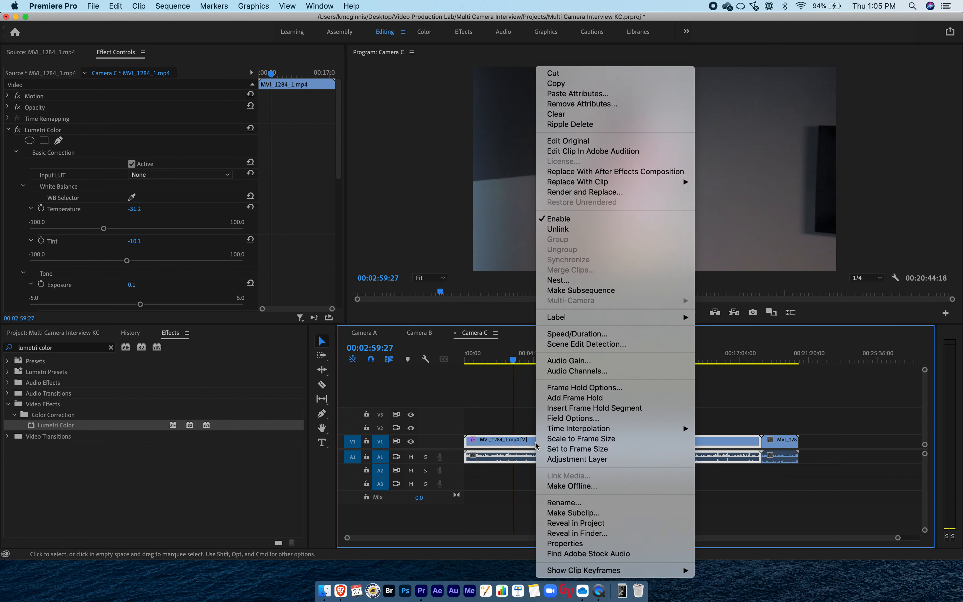
left_click(558, 83)
left_click(778, 358)
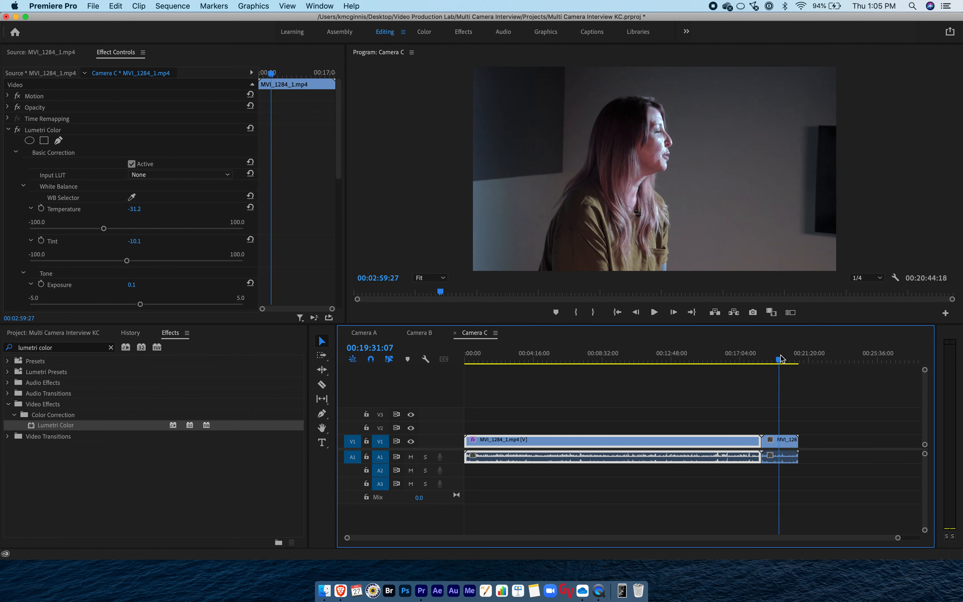
left_click(781, 442)
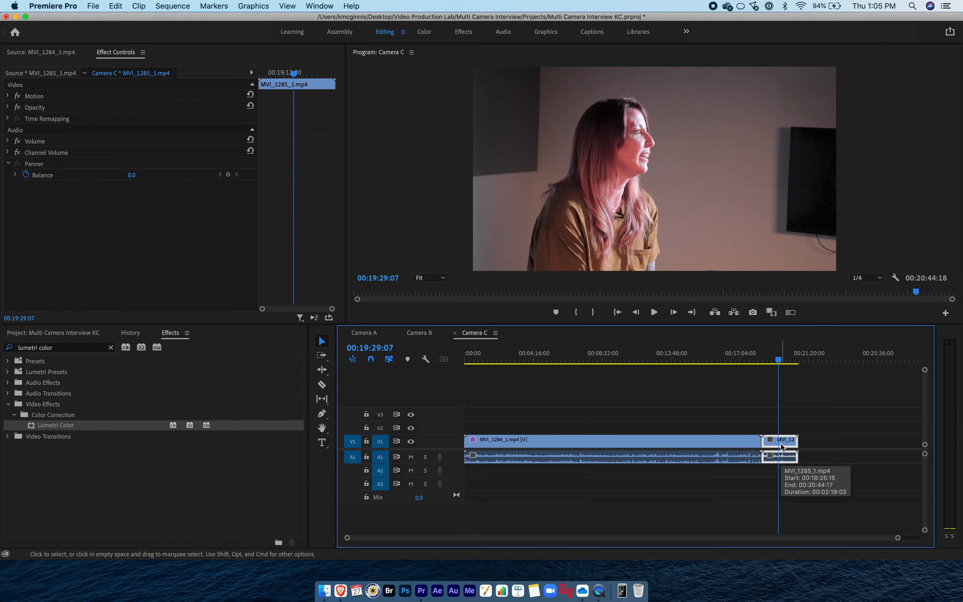
right_click(781, 445)
left_click(814, 94)
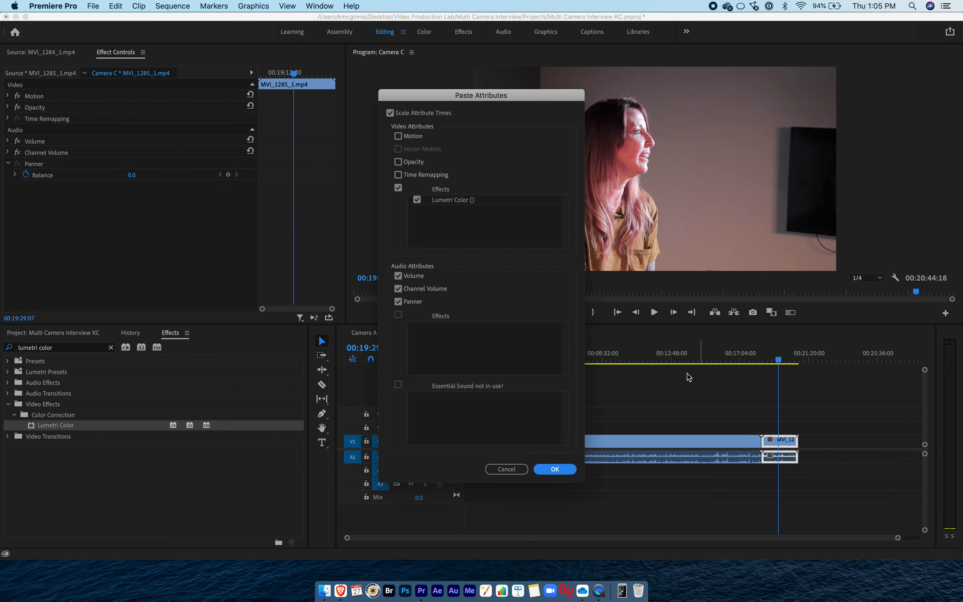
left_click(566, 469)
left_click(621, 410)
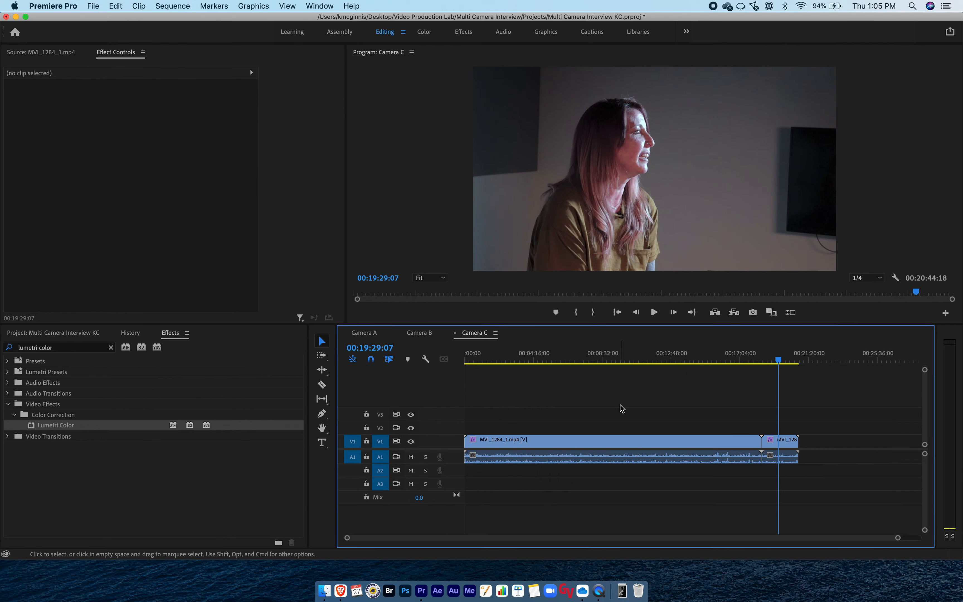
Check the corrected footage in the Camera C, Camera B and Camera A sequences, and save the project
left_click(692, 349)
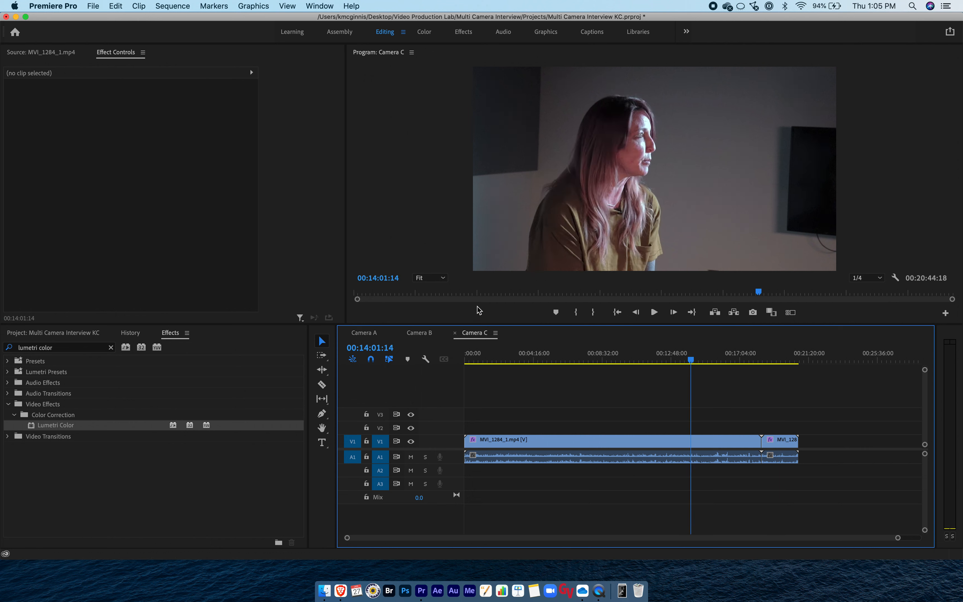
left_click(422, 334)
left_click(376, 334)
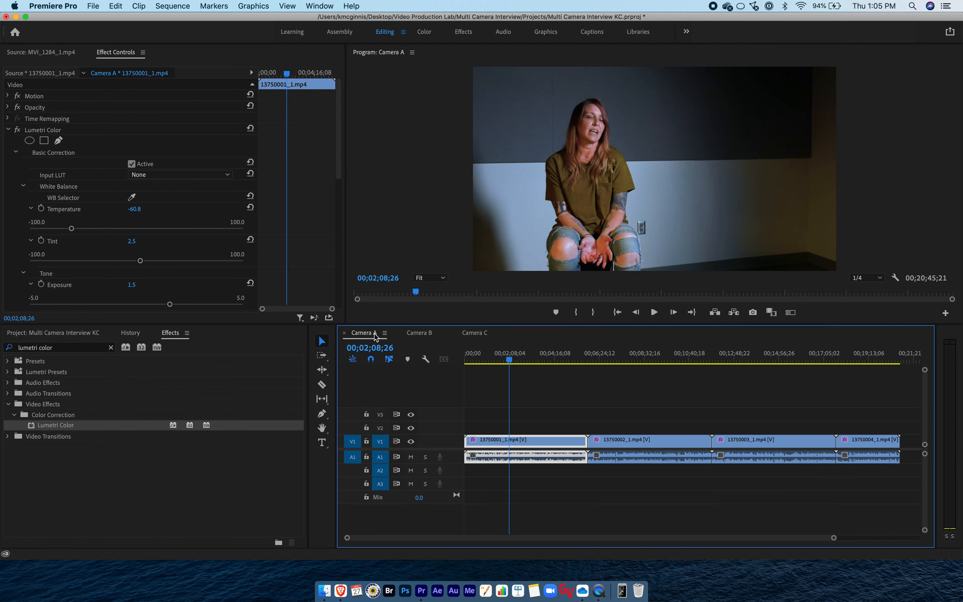
left_click(566, 393)
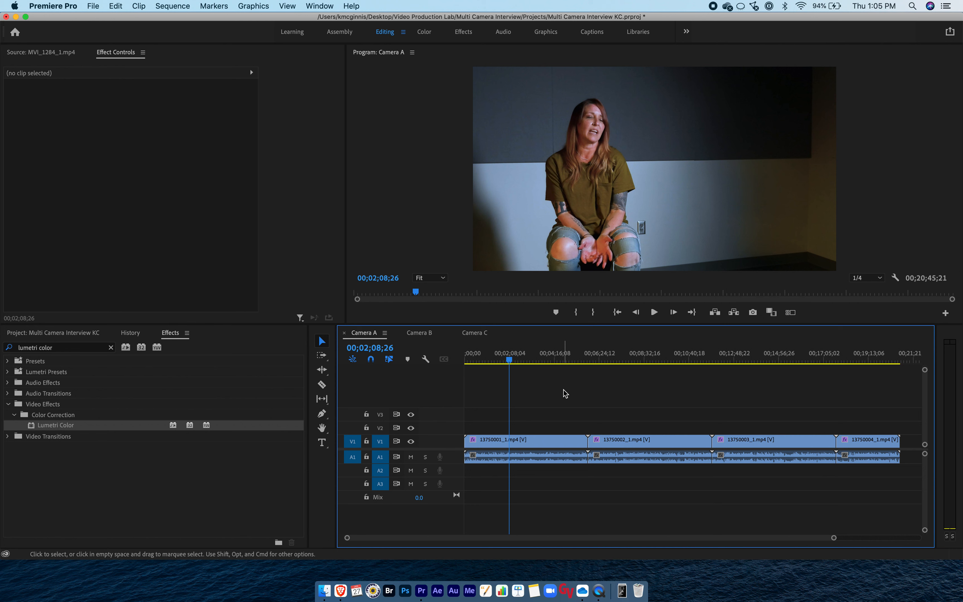
key("super+s")
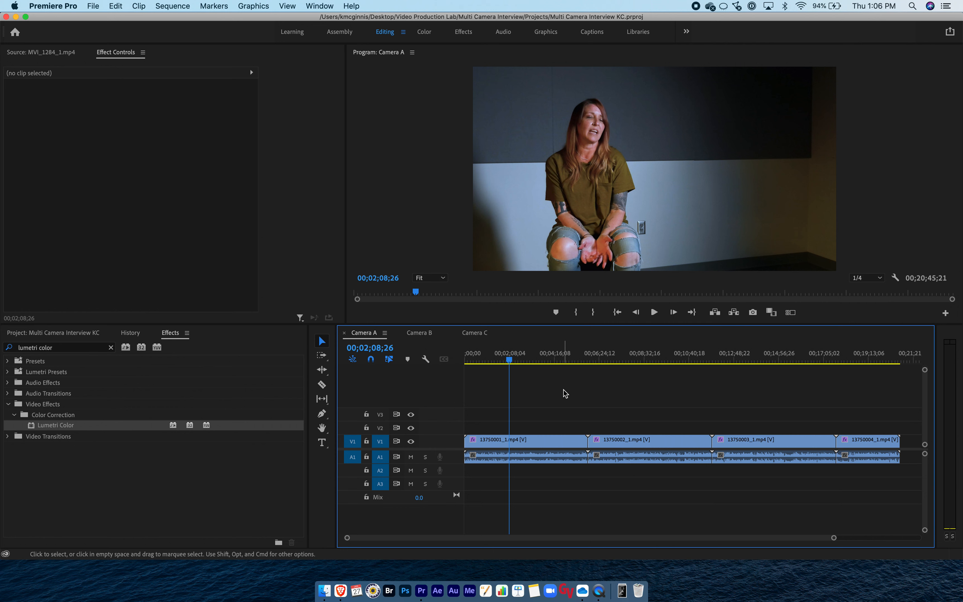
Compare the color match across the three camera sequences, ending on Camera A
left_click(415, 334)
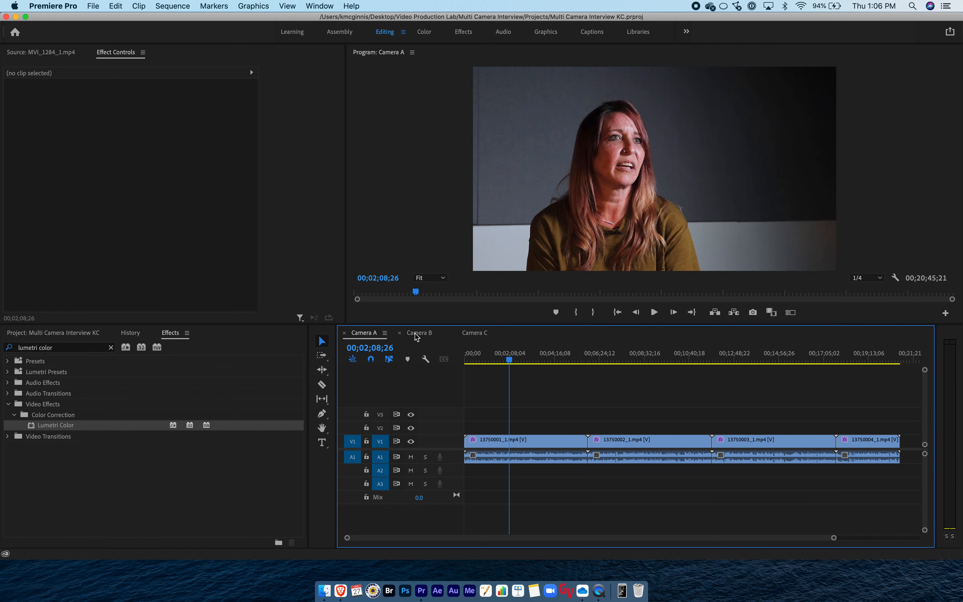
left_click(472, 335)
left_click(414, 334)
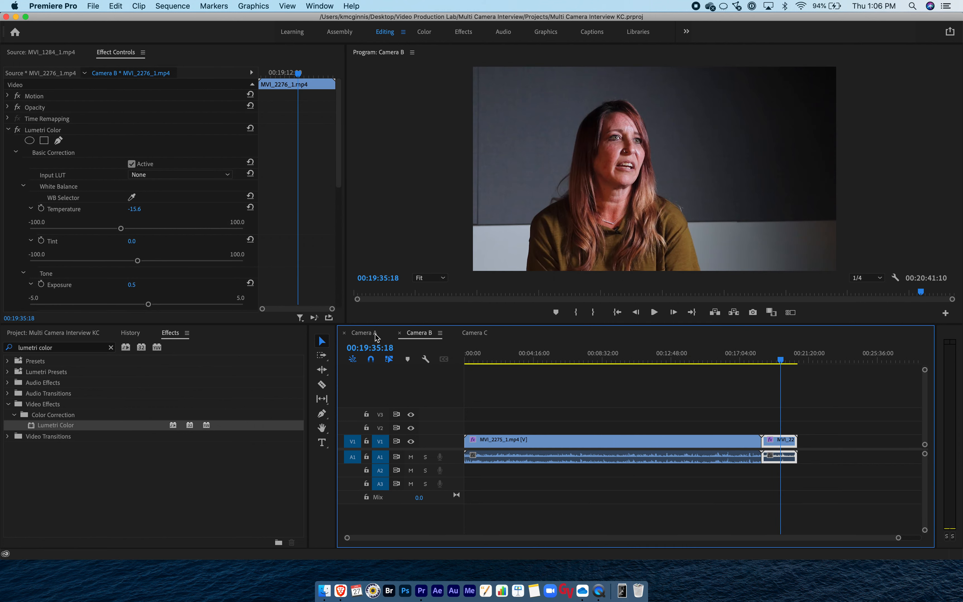
left_click(376, 334)
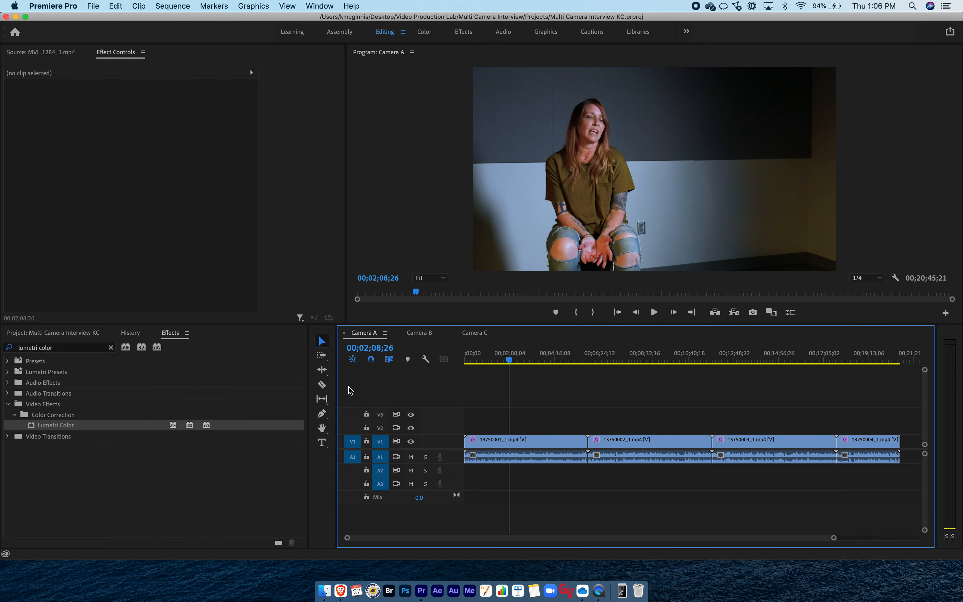
Collapse the Media bin, expand the Sequences bin in the project, and select the Camera A sequence
left_click(61, 332)
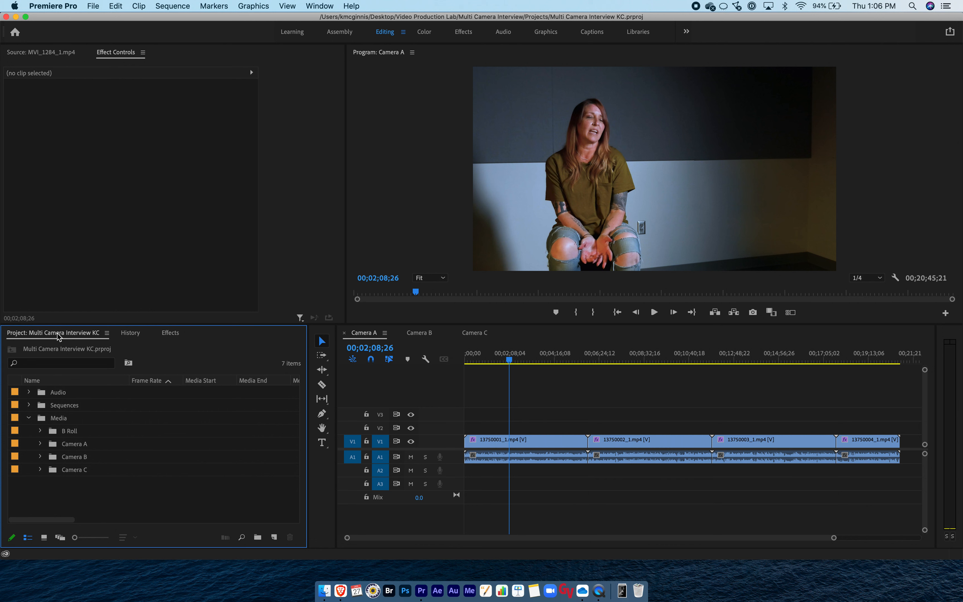
left_click(31, 417)
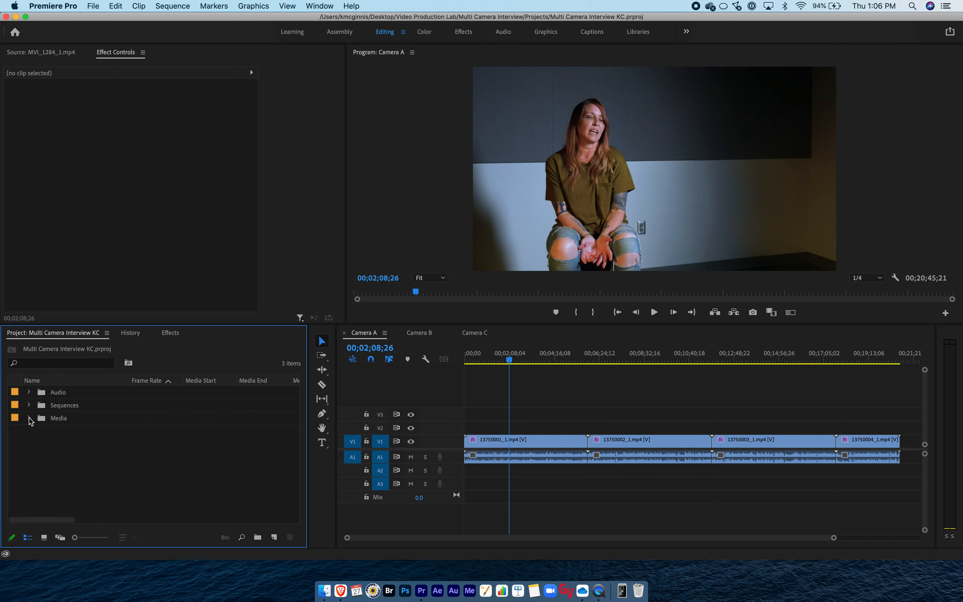
left_click(29, 406)
left_click(63, 419)
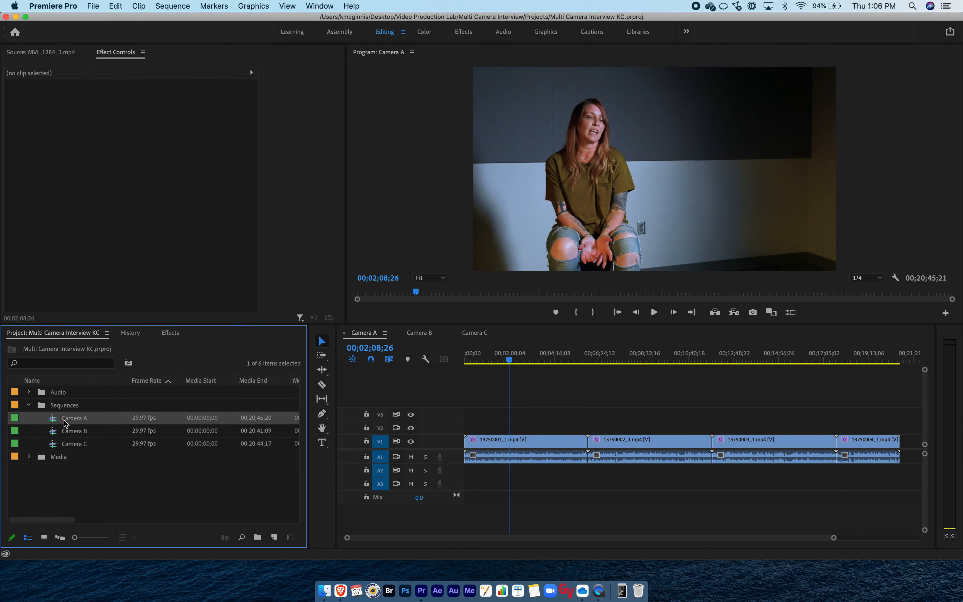
left_click(69, 432)
left_click(73, 442)
left_click(76, 420)
Close the Camera C, Camera B and Camera A sequences in the timeline
left_click(472, 334)
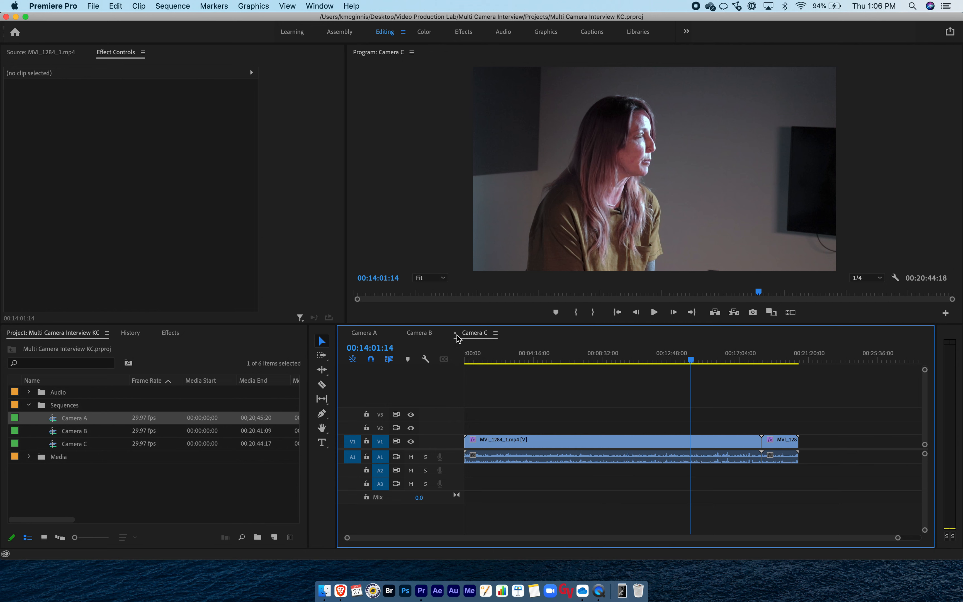
left_click(456, 335)
left_click(418, 334)
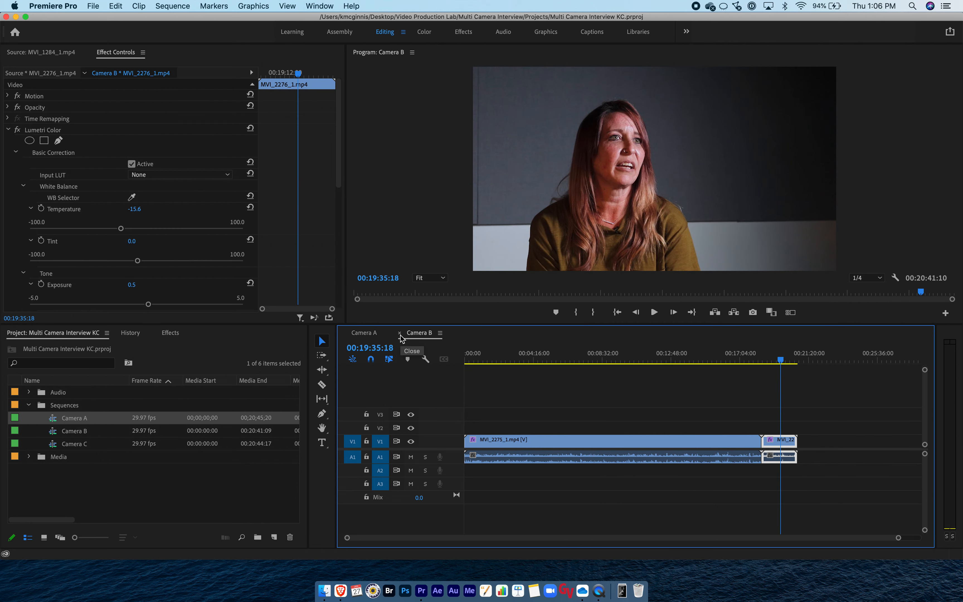
left_click(400, 334)
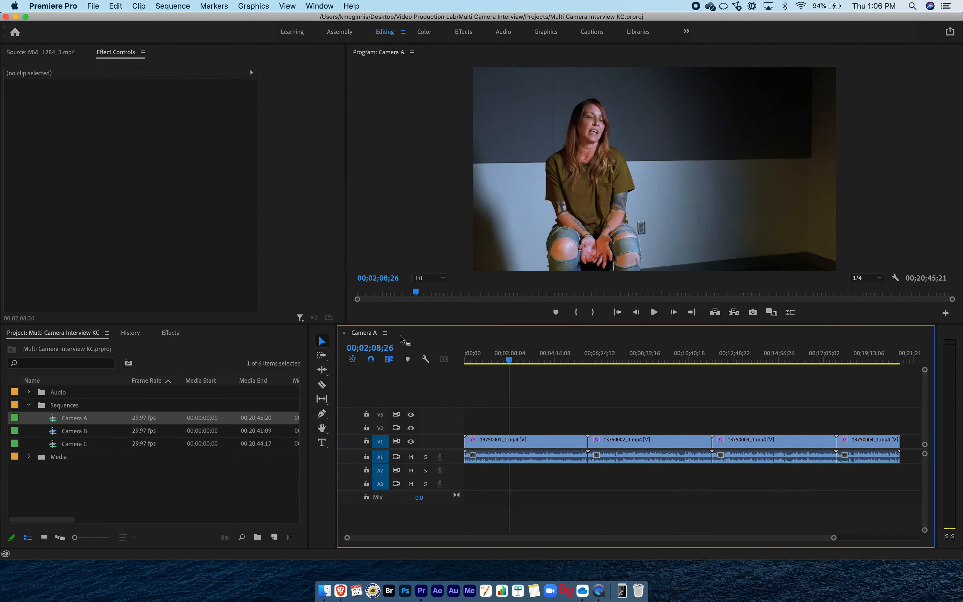
left_click(344, 334)
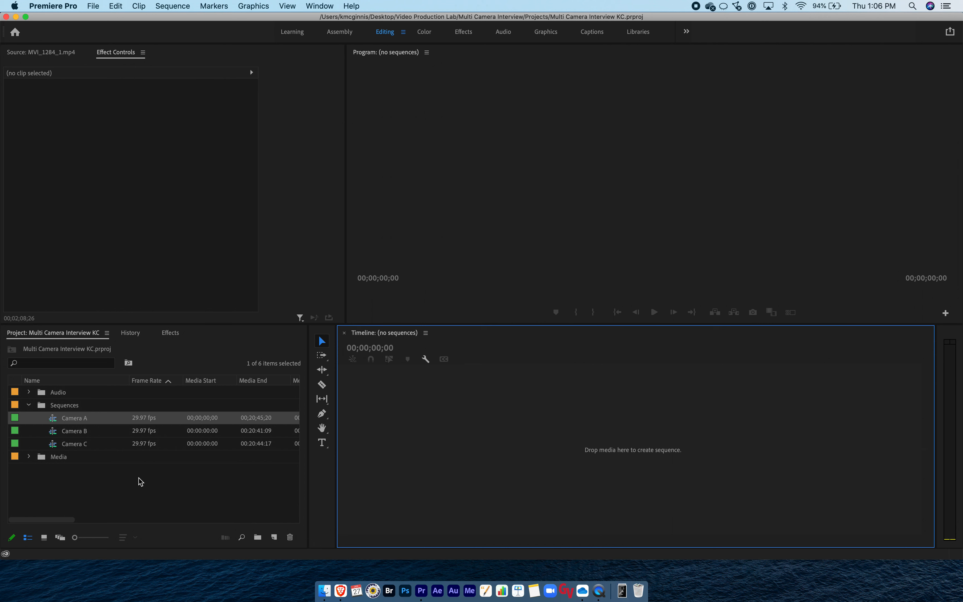
left_click(121, 485)
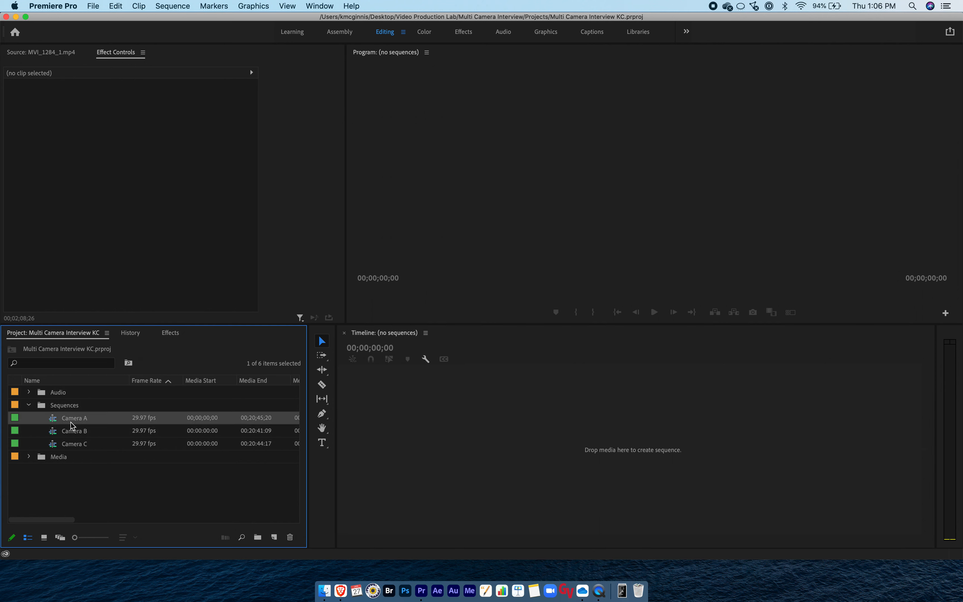
left_click(71, 442)
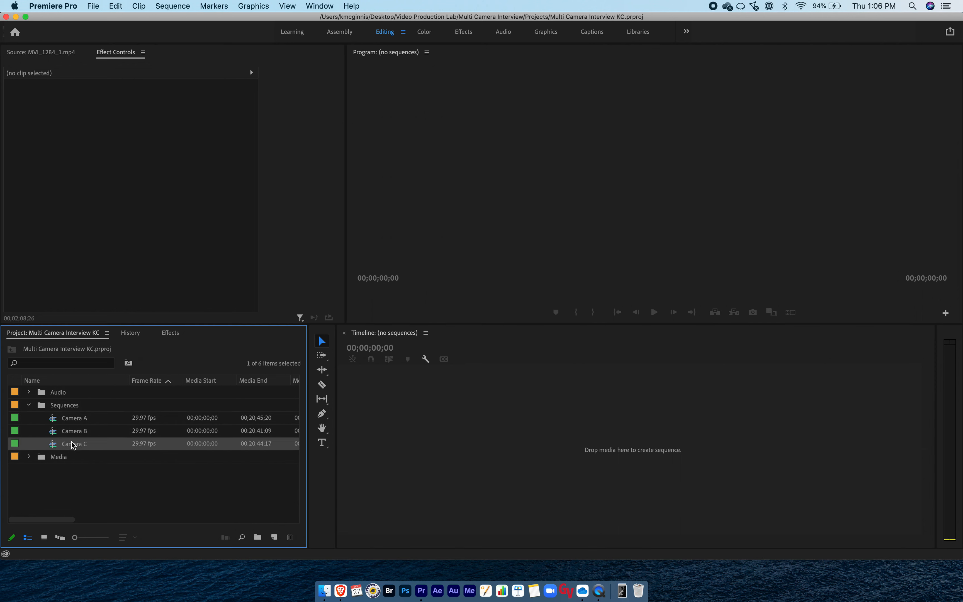
left_click(55, 421)
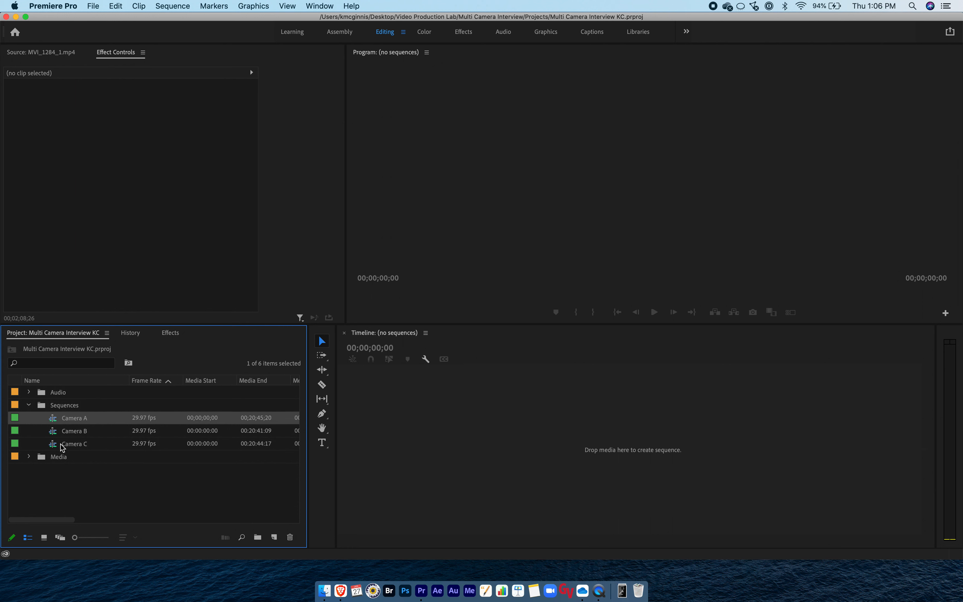
left_click(61, 444)
left_click(60, 420)
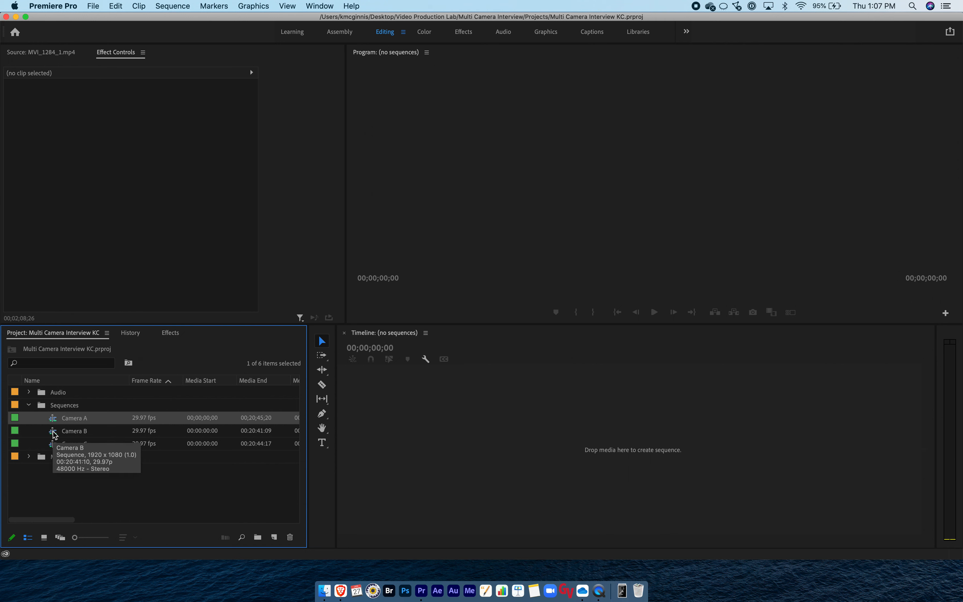
Open the Camera B sequence, play a short stretch of its corrected footage from about 00:05:33, and close the sequence
double_click(52, 431)
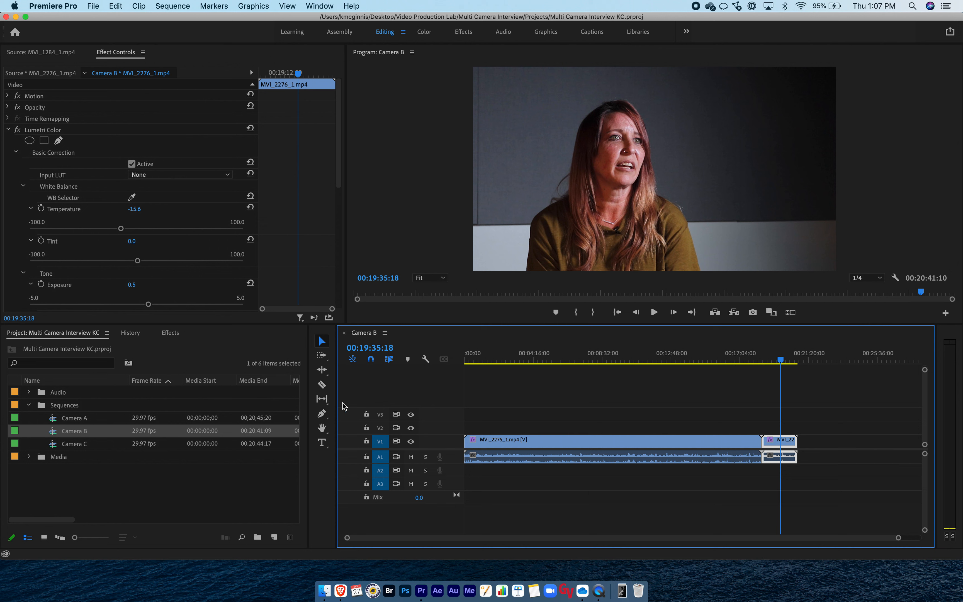
left_click(554, 360)
left_click(654, 312)
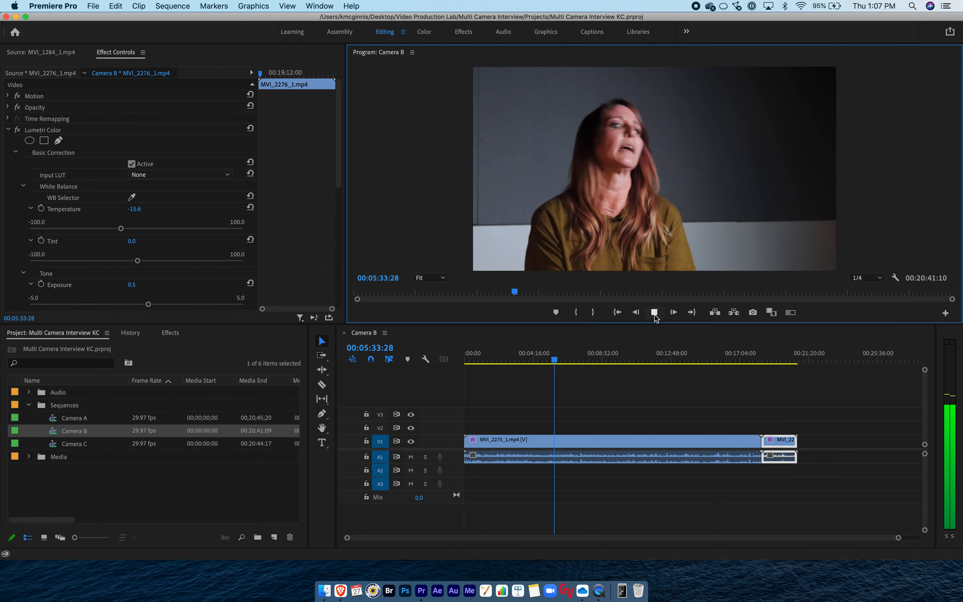
left_click(654, 312)
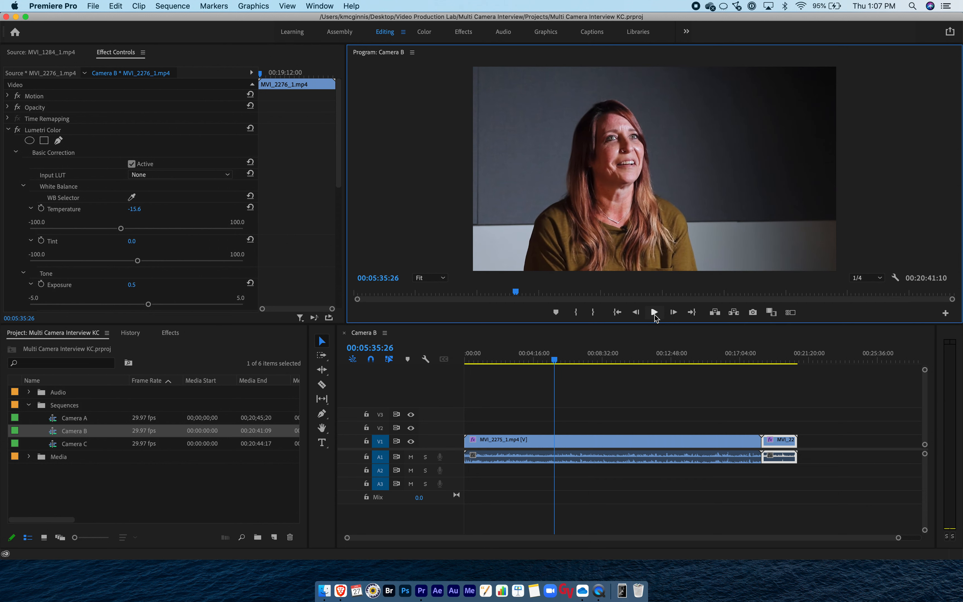
left_click(344, 332)
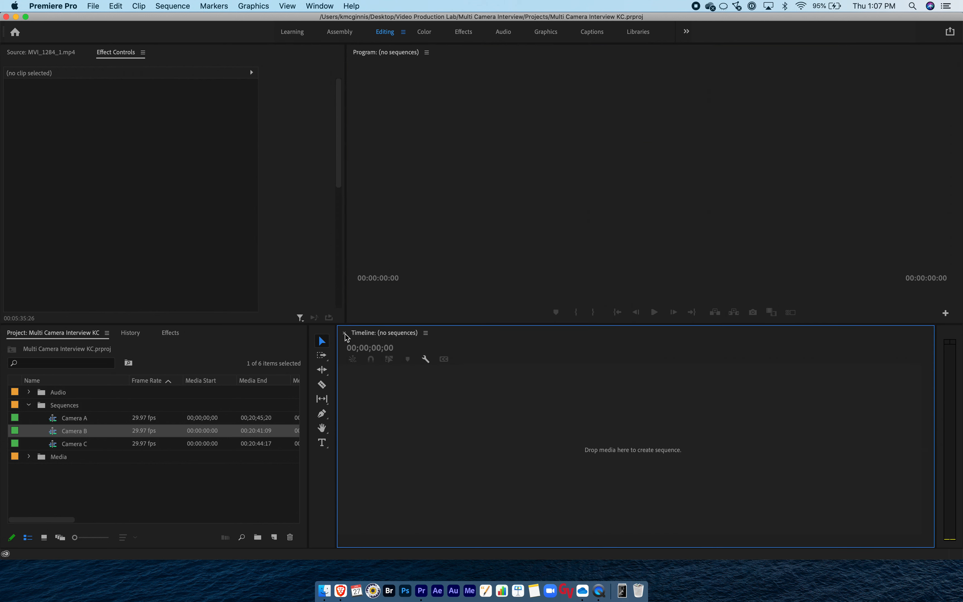
Open the Camera A sequence, play a short stretch of its corrected footage from about 00;02;23, and close the sequence
double_click(74, 418)
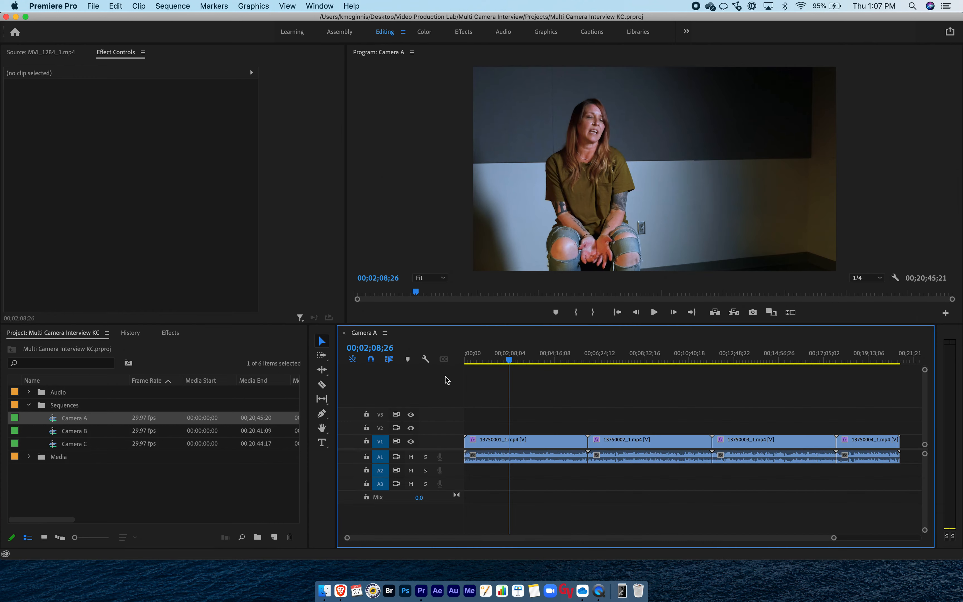
left_click(515, 363)
key("space")
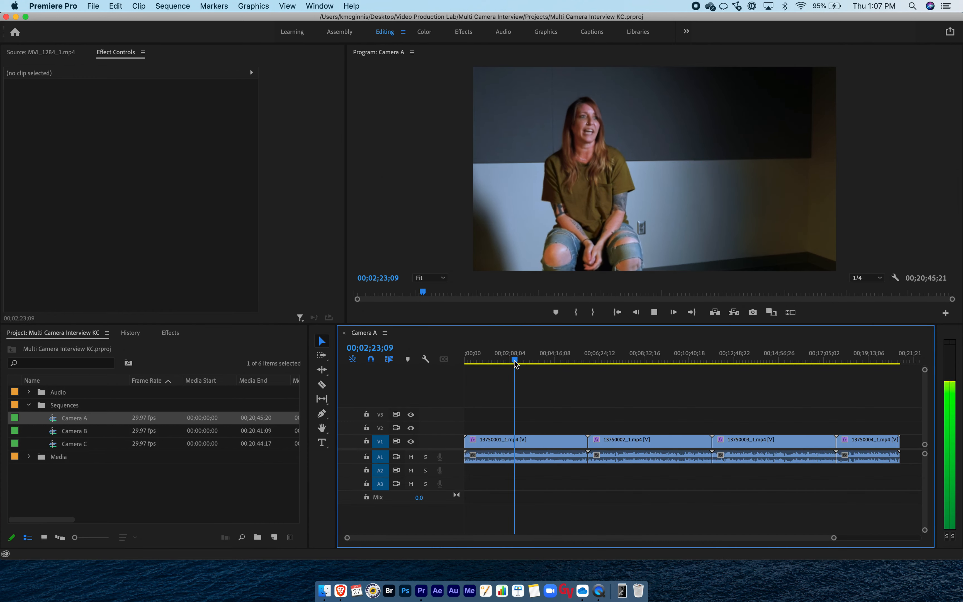
key("space")
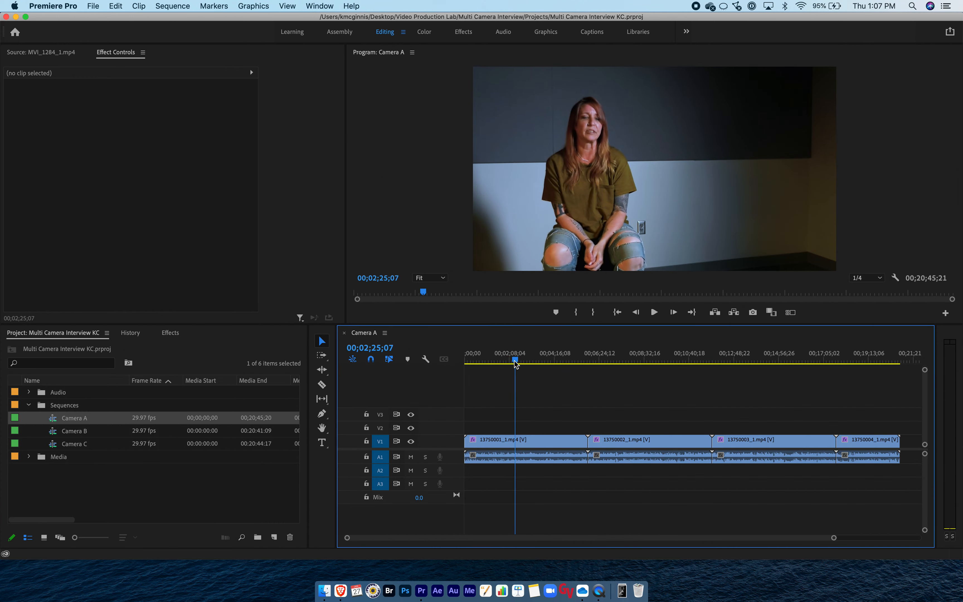
left_click(344, 333)
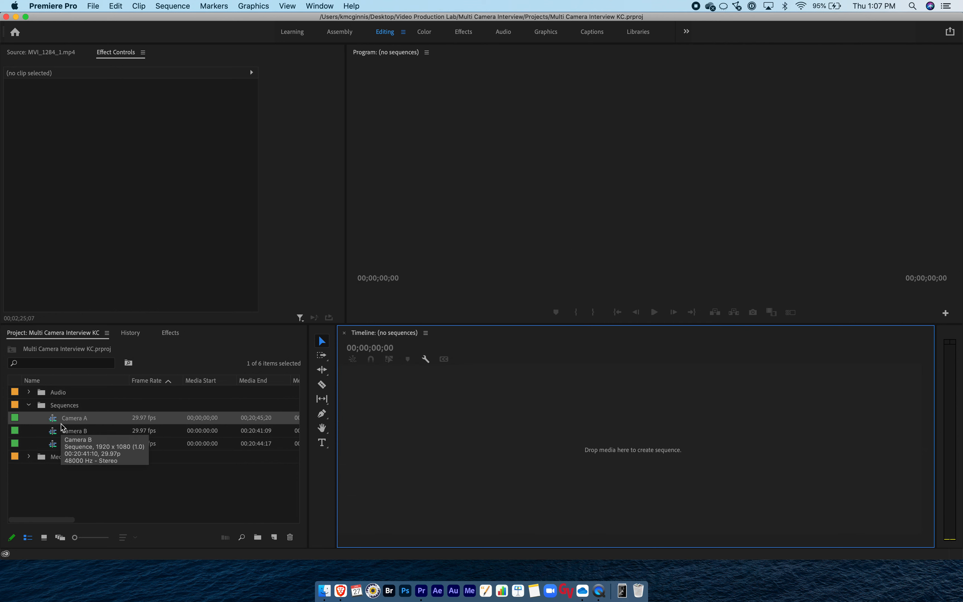
left_click(78, 446)
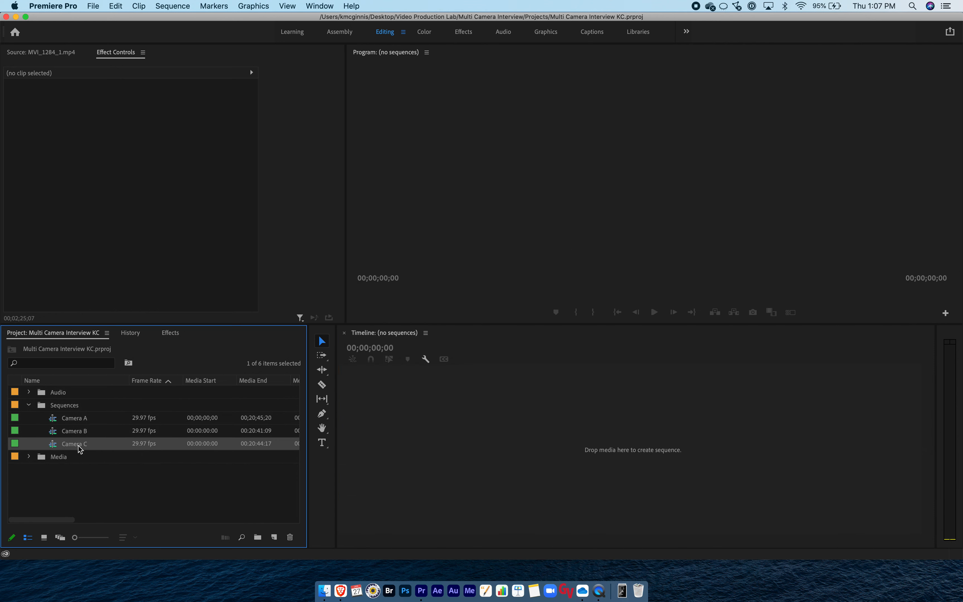
left_click(71, 422)
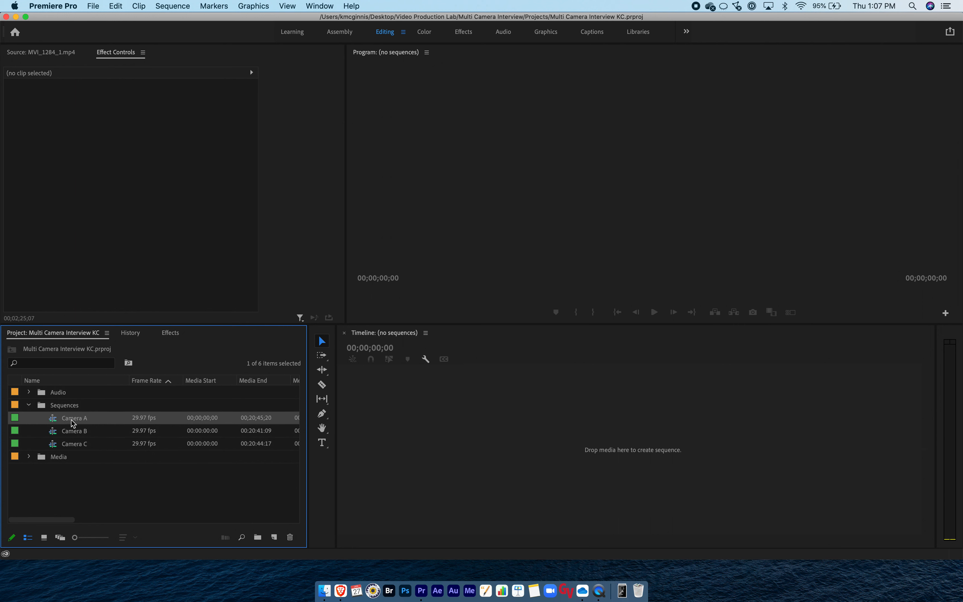
left_click(71, 446)
left_click(73, 433)
left_click(73, 419)
left_click(56, 430, "shift")
left_click(55, 444, "shift")
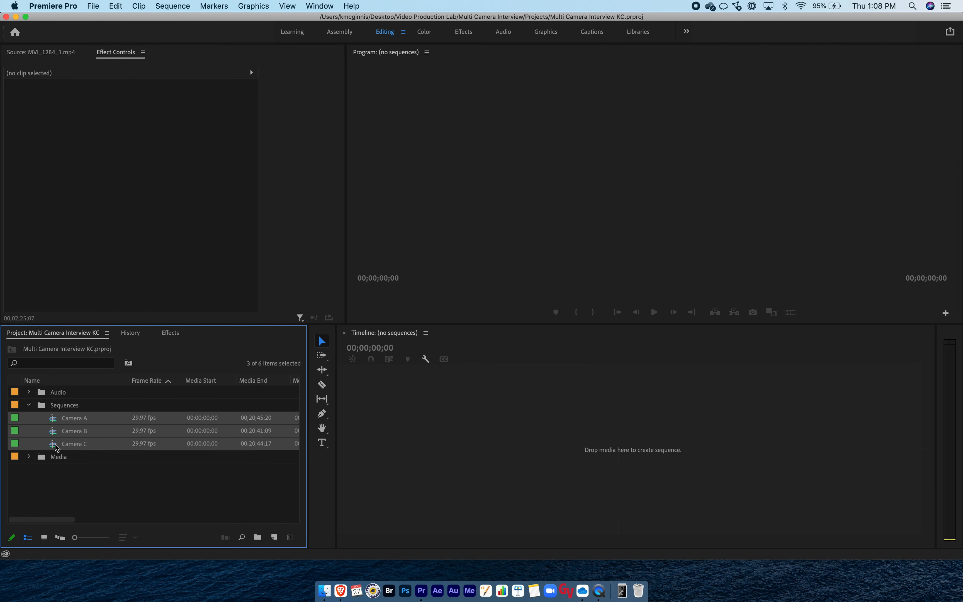
left_click(64, 479)
Select the Camera A, Camera B and Camera C sequences together and start creating a multi-camera source sequence from them
left_click(57, 419)
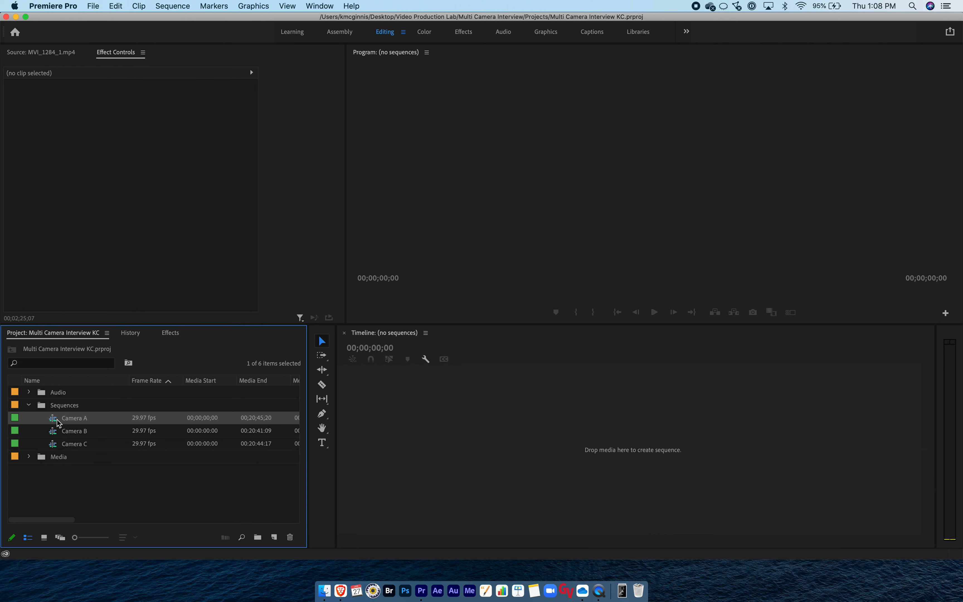
left_click(56, 433, "shift")
left_click(55, 447, "shift")
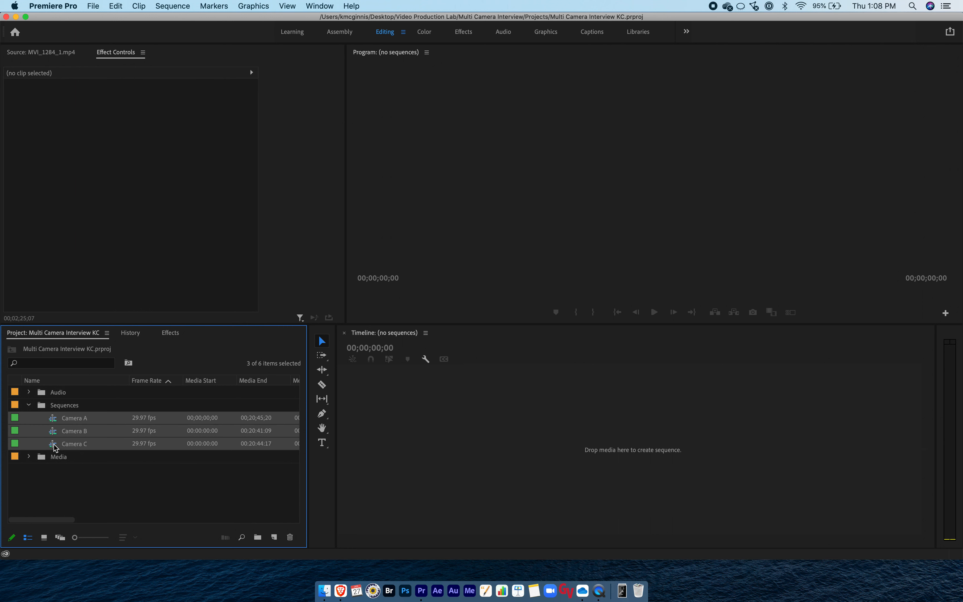
right_click(55, 447)
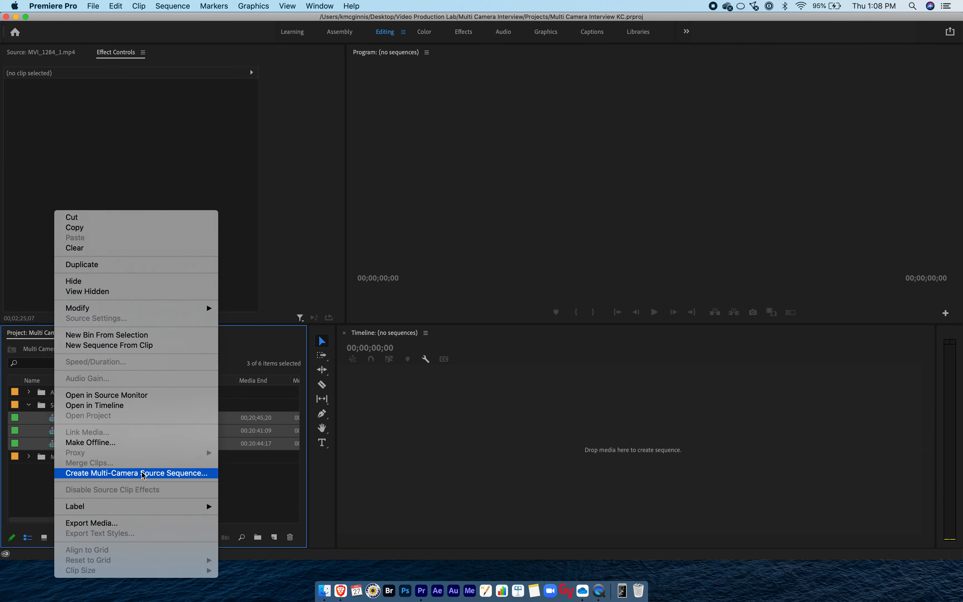
left_click(166, 472)
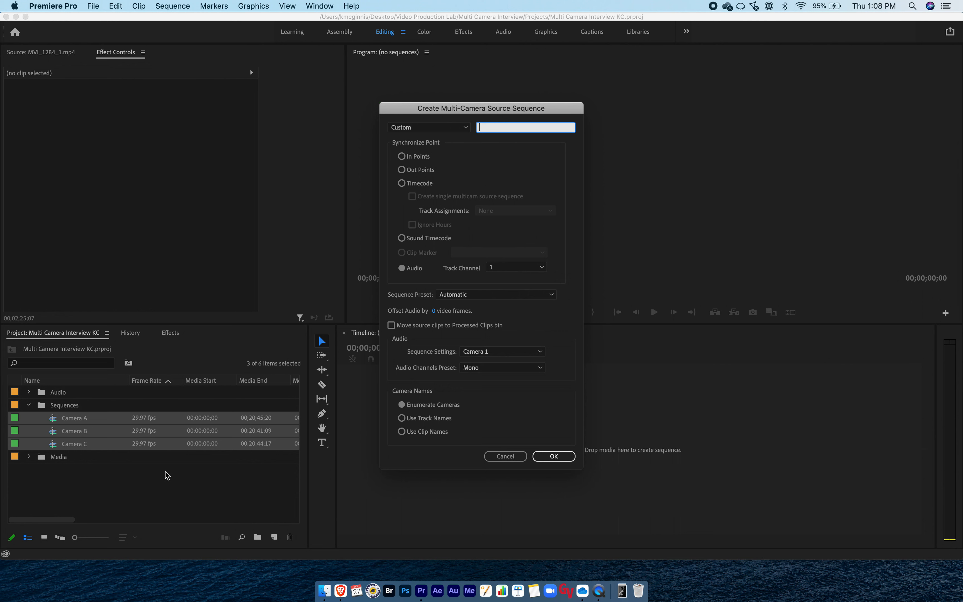
Give the multi-camera source sequence the custom name MCI Source
left_click(418, 127)
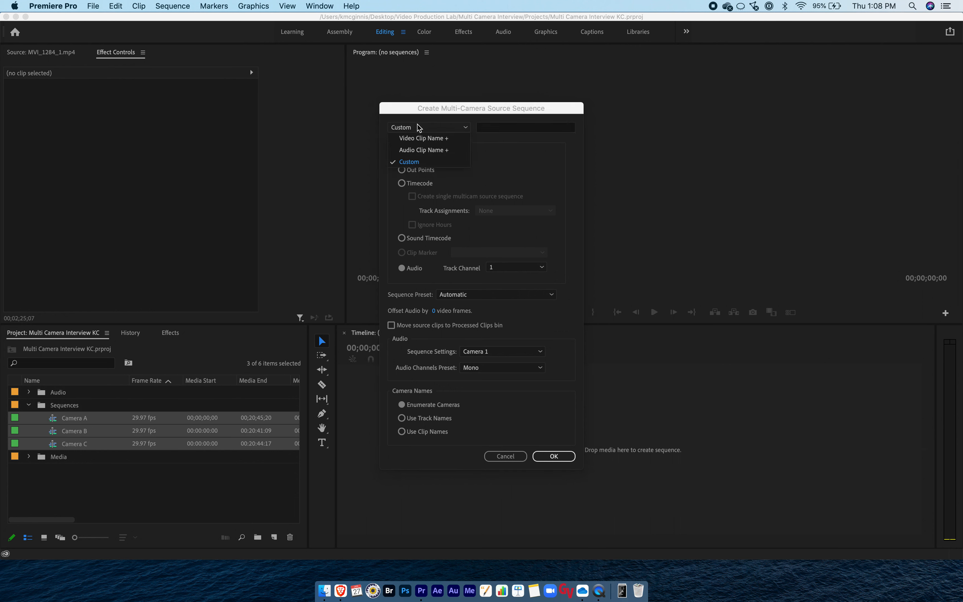
left_click(424, 139)
left_click(461, 127)
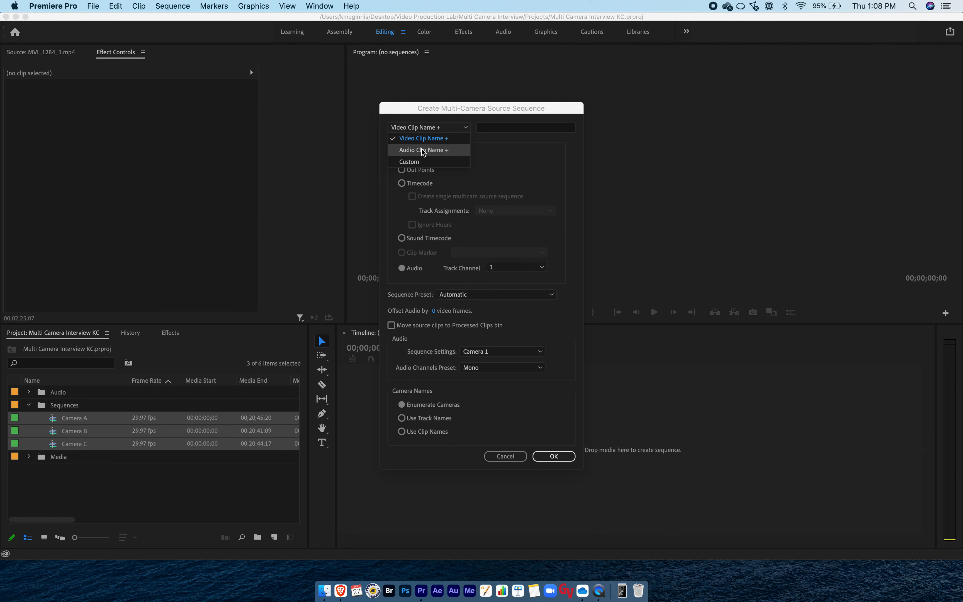
left_click(415, 162)
left_click(495, 130)
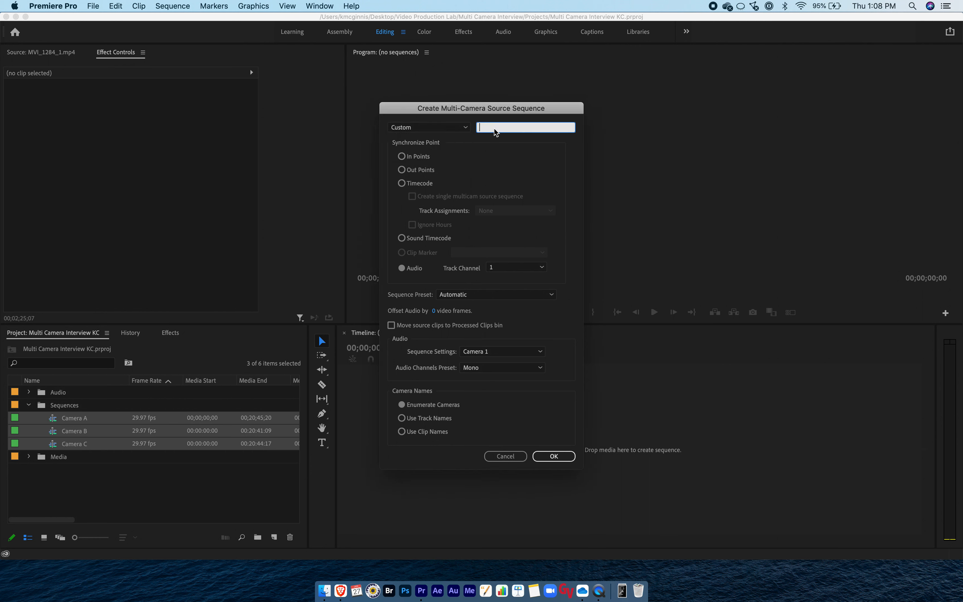
type("MCI Source")
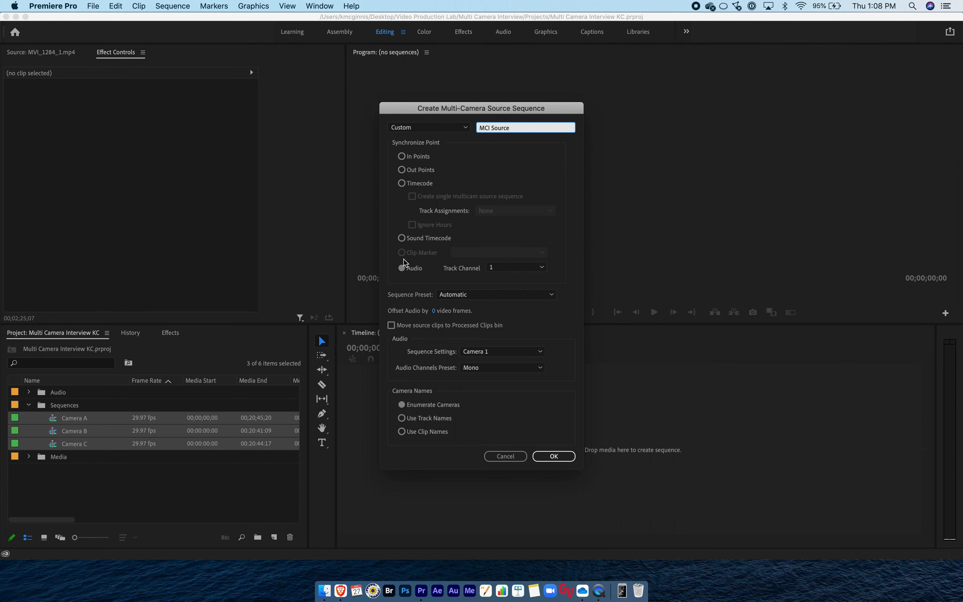
Synchronize the cameras by Audio on track channel 1, keep the Mono channels preset without moving source clips, and create the source sequence
left_click(403, 267)
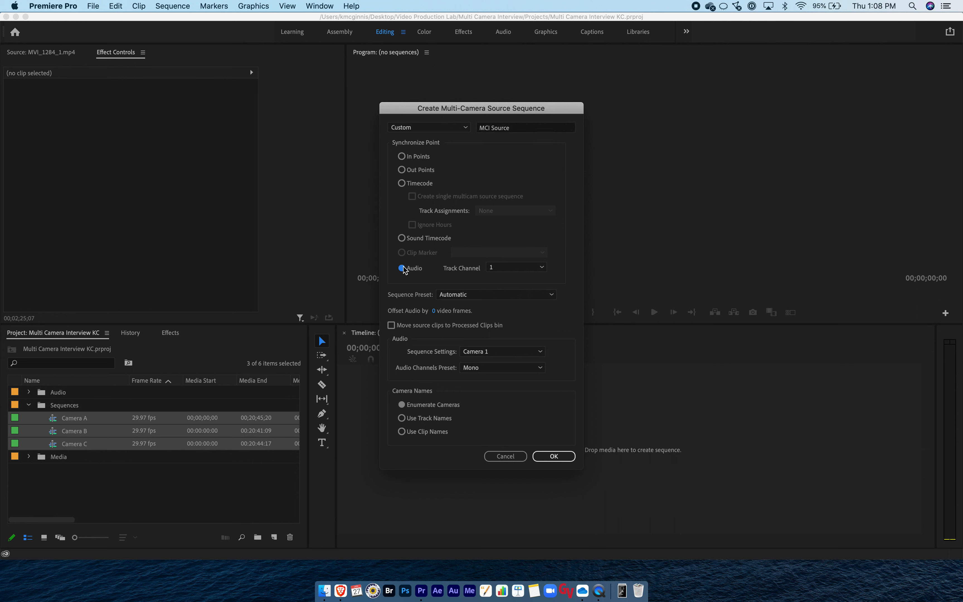
left_click(492, 268)
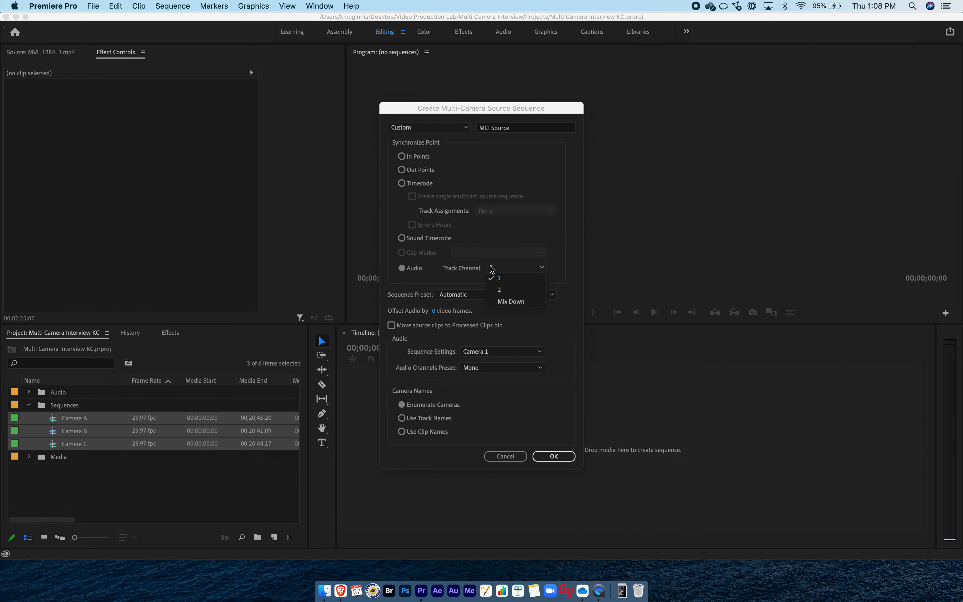
left_click(492, 268)
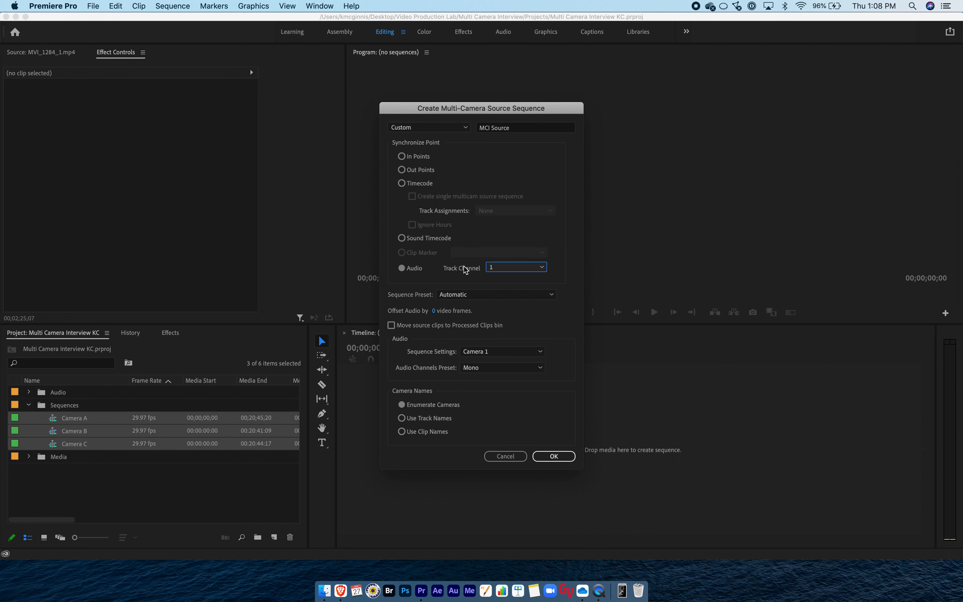
left_click(391, 326)
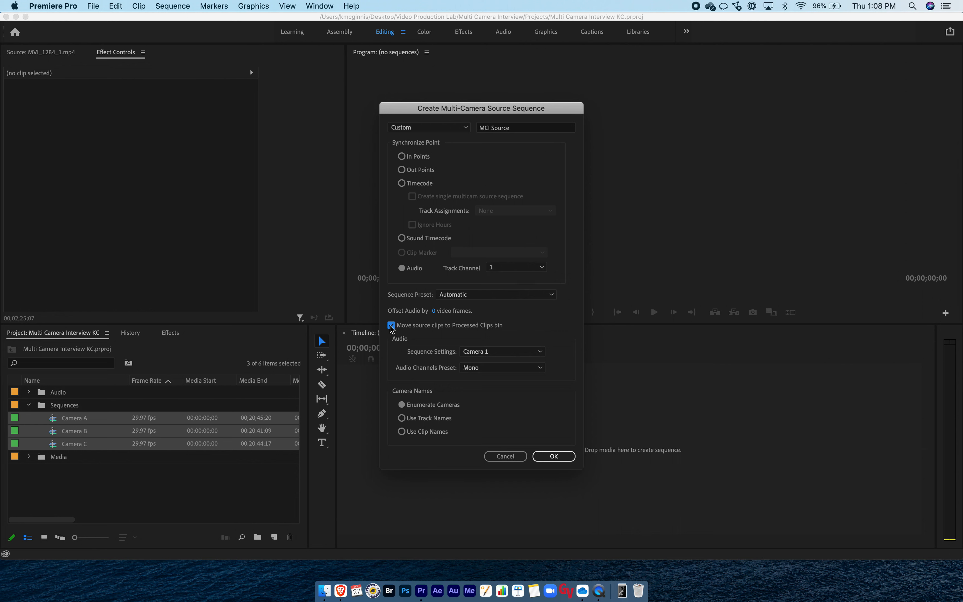
left_click(391, 326)
left_click(478, 369)
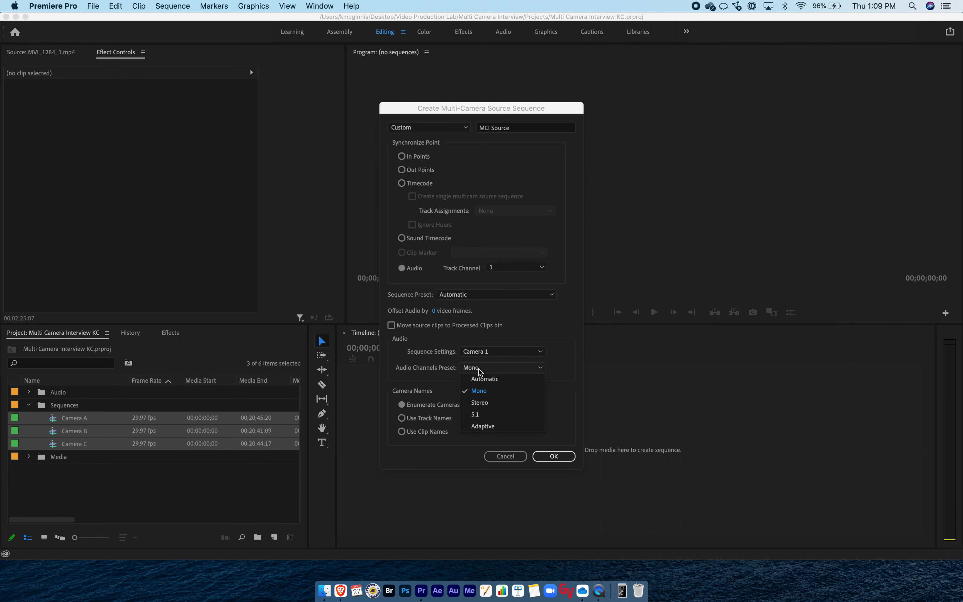
left_click(487, 391)
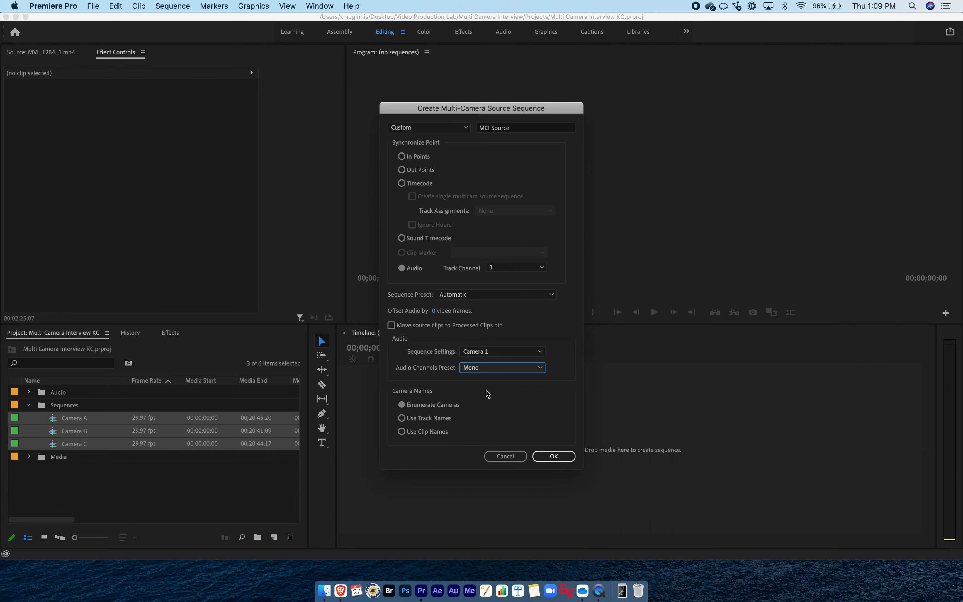
left_click(551, 458)
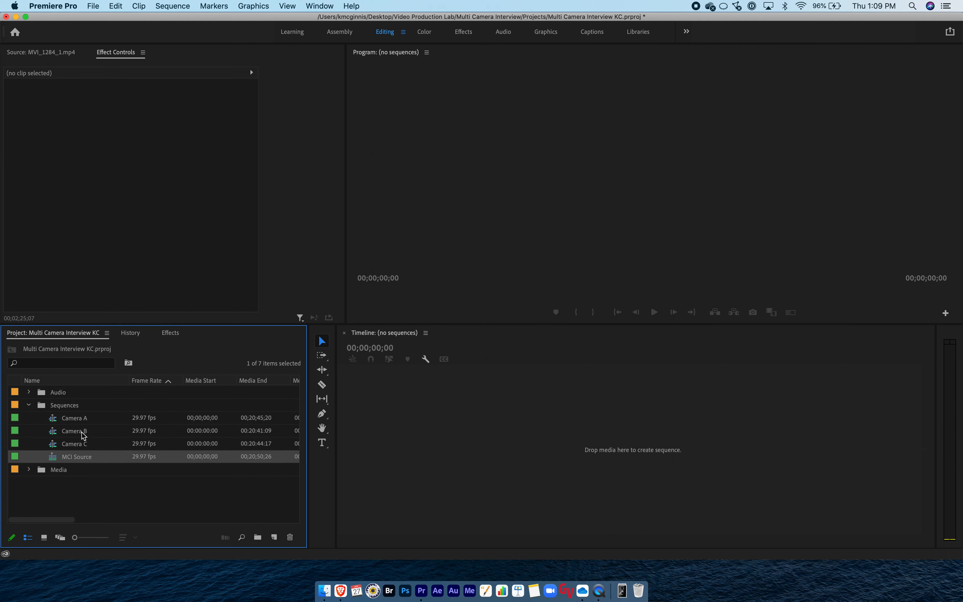
Create a new sequence from the MCI Source multi-camera sequence in the Sequences bin
left_click(75, 419)
left_click(71, 457)
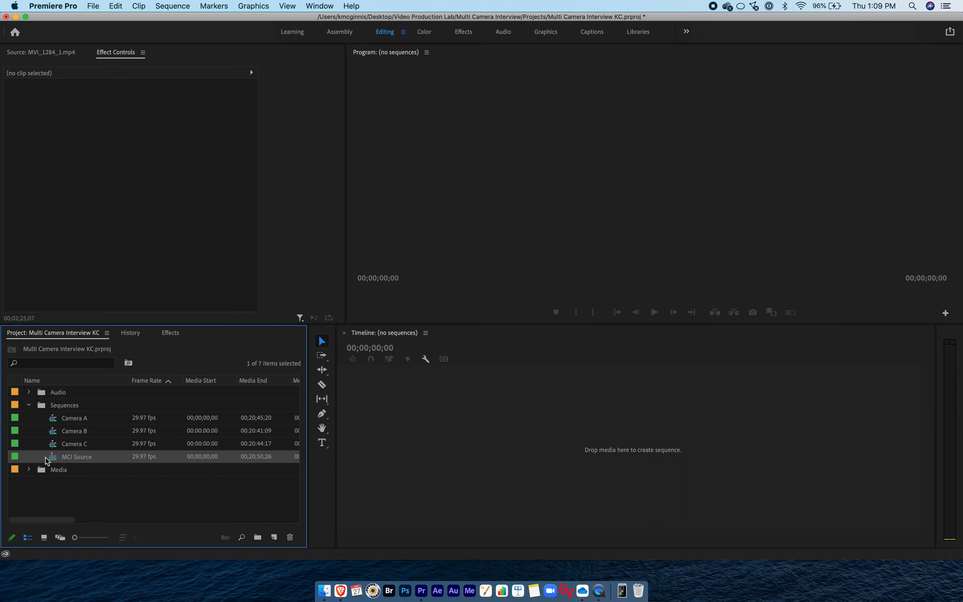
right_click(55, 459)
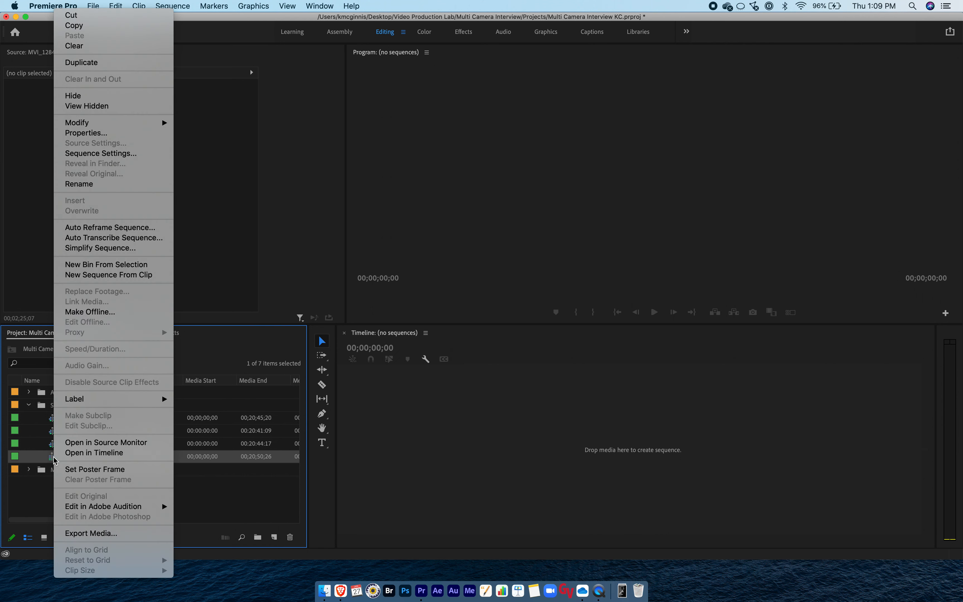
left_click(112, 276)
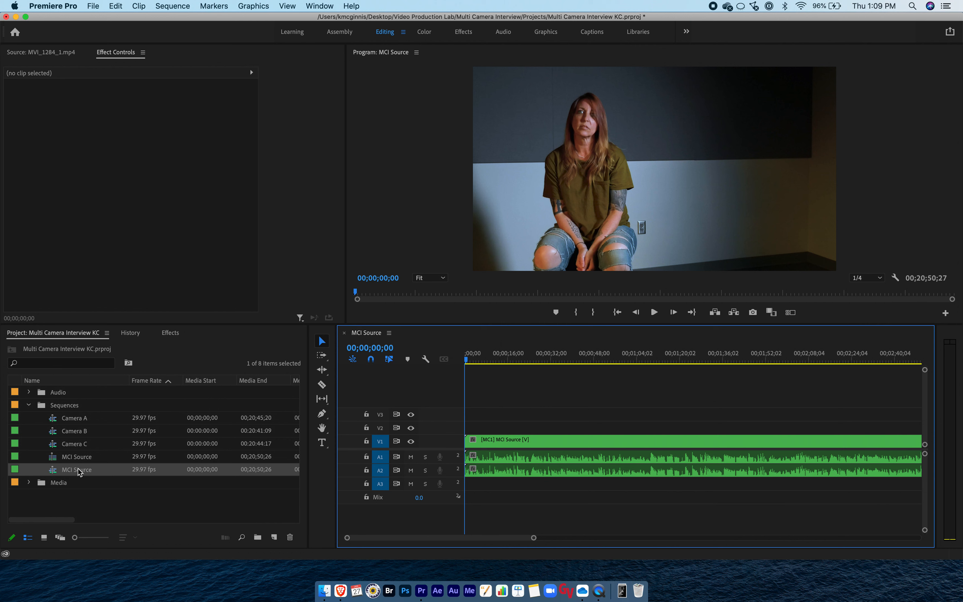
Rename the new sequence made from MCI Source as Multi Camera Interview KC
left_click(69, 470)
type("Multi Camea")
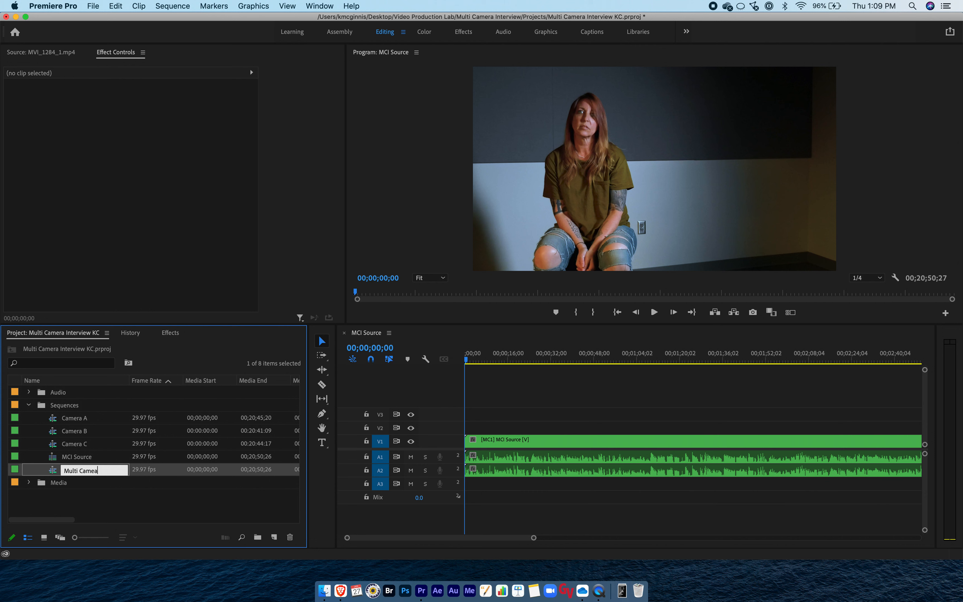
key("BackSpace")
type("ra Interview KC")
key("Tab")
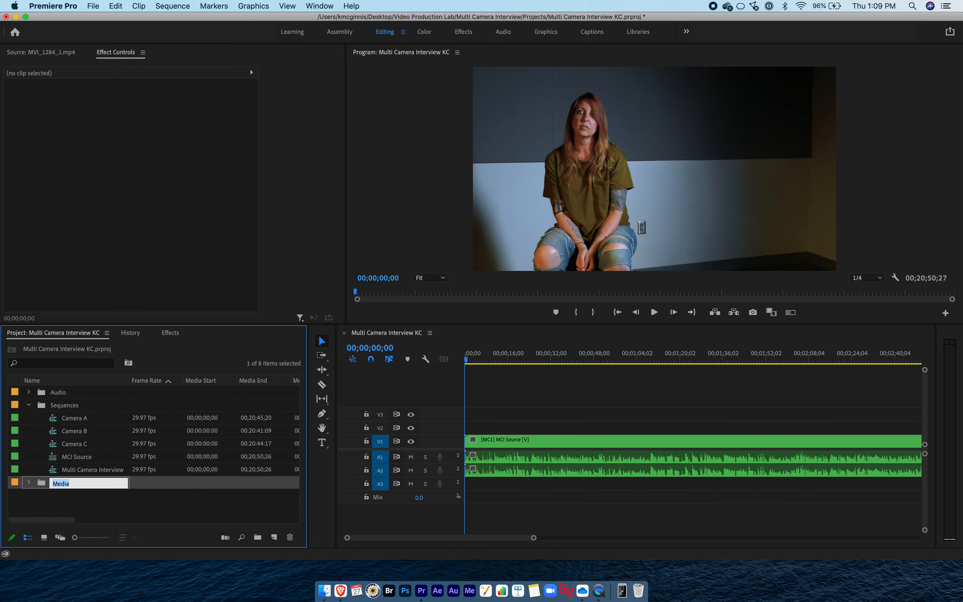
left_click(83, 470)
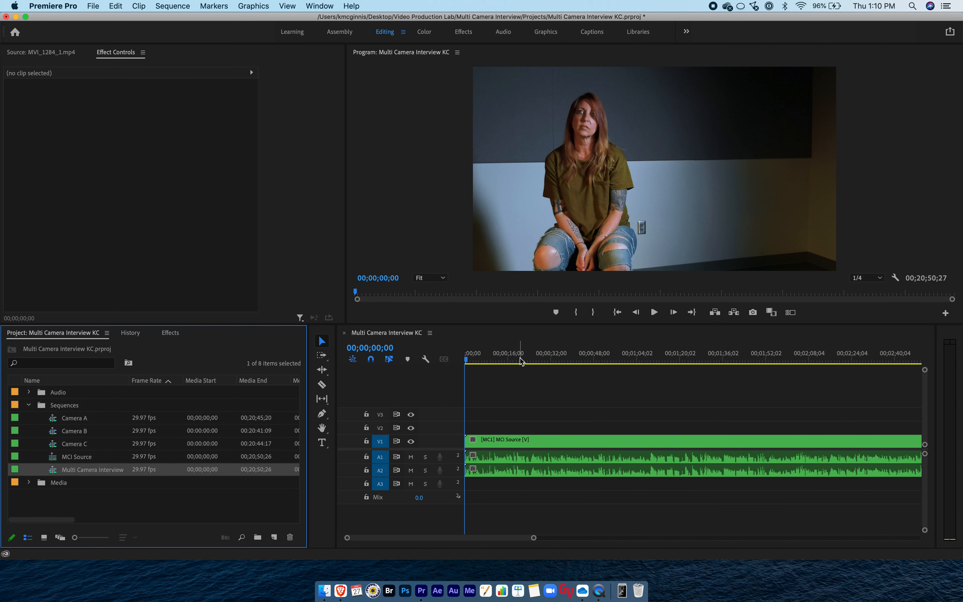
Play the Multi Camera Interview KC sequence from about 00;00;32 at lowered system volume to check its audio levels, and reset the clipping indicator
left_click_drag(521, 360, 537, 362)
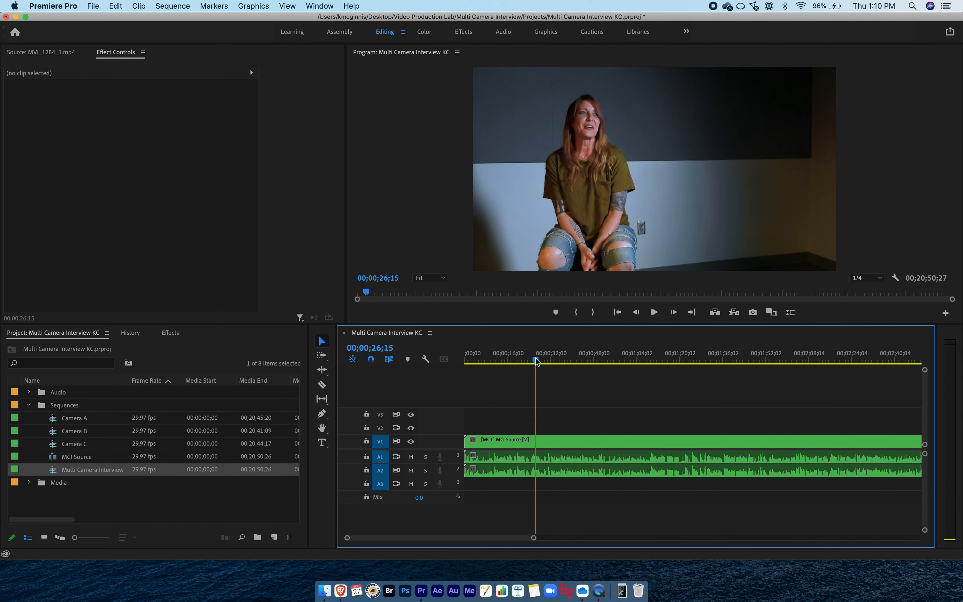
key("XF86AudioLowerVolume")
key("XF86AudioLowerVolume")
key("XF86AudioLowerVolume")
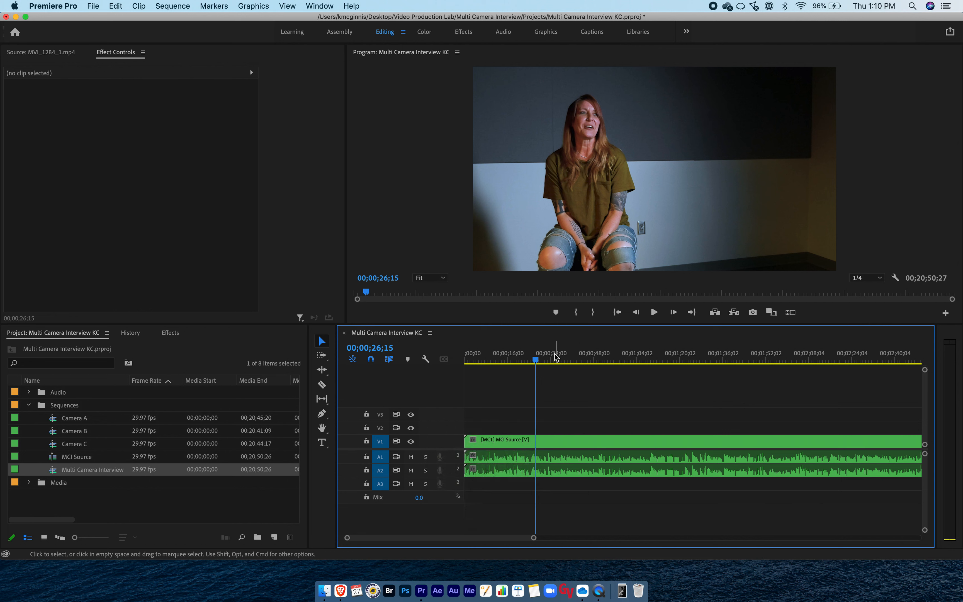
left_click(551, 361)
key("space")
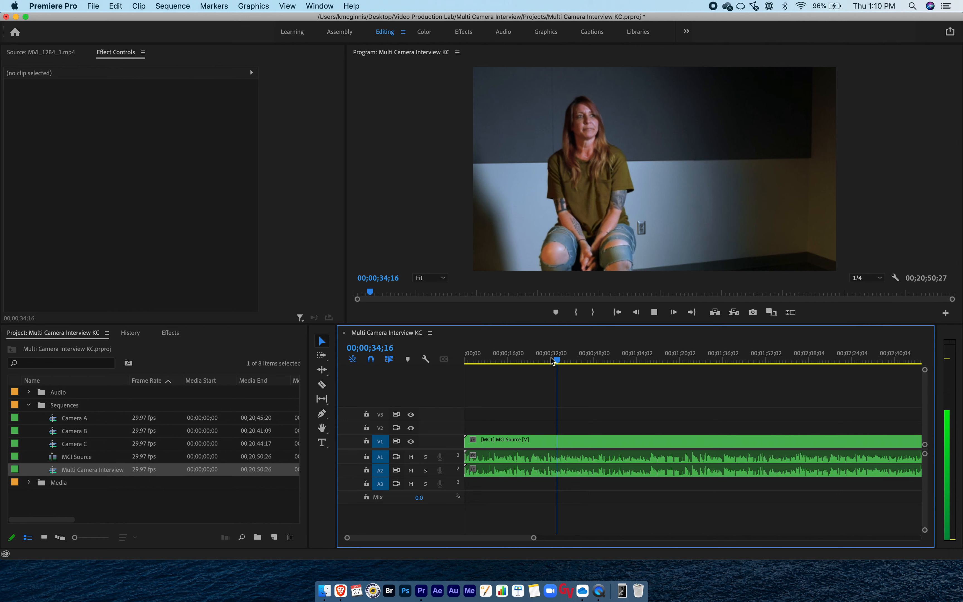
key("XF86AudioLowerVolume")
key("XF86AudioLowerVolume")
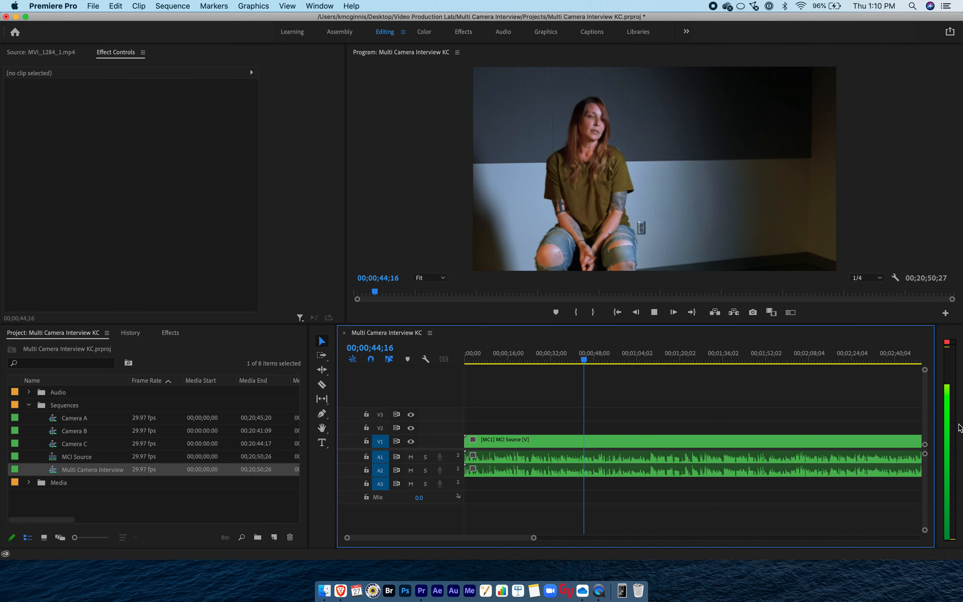
key("space")
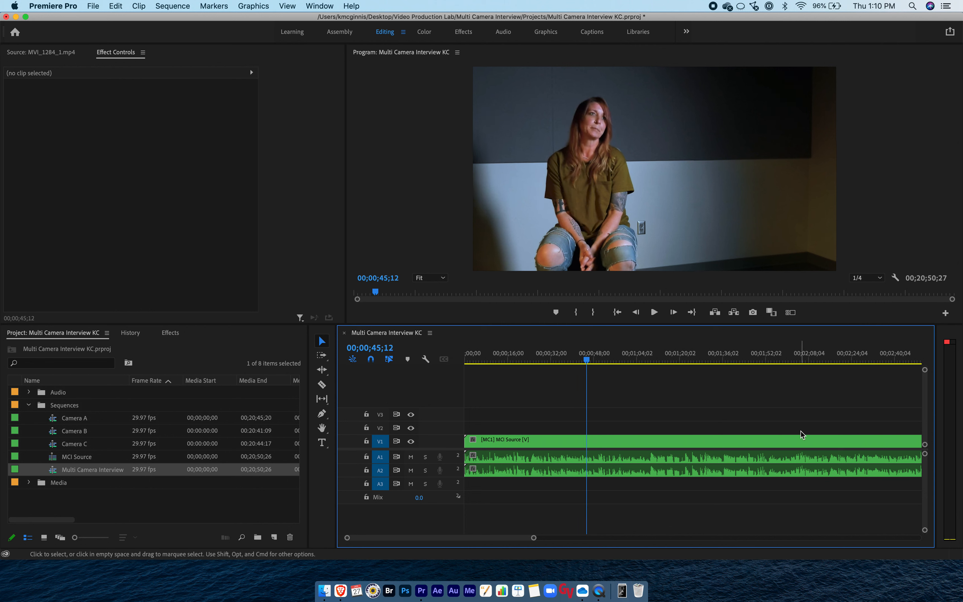
left_click(948, 342)
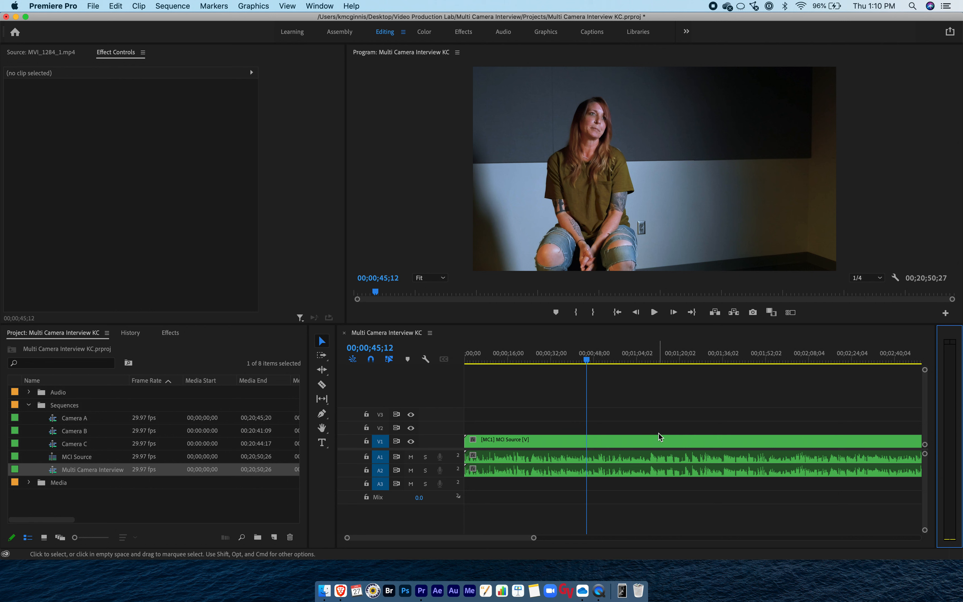
Select the MCI Source clip in the sequence and collapse the Volume and Panner settings of both its audio channels
left_click(603, 457)
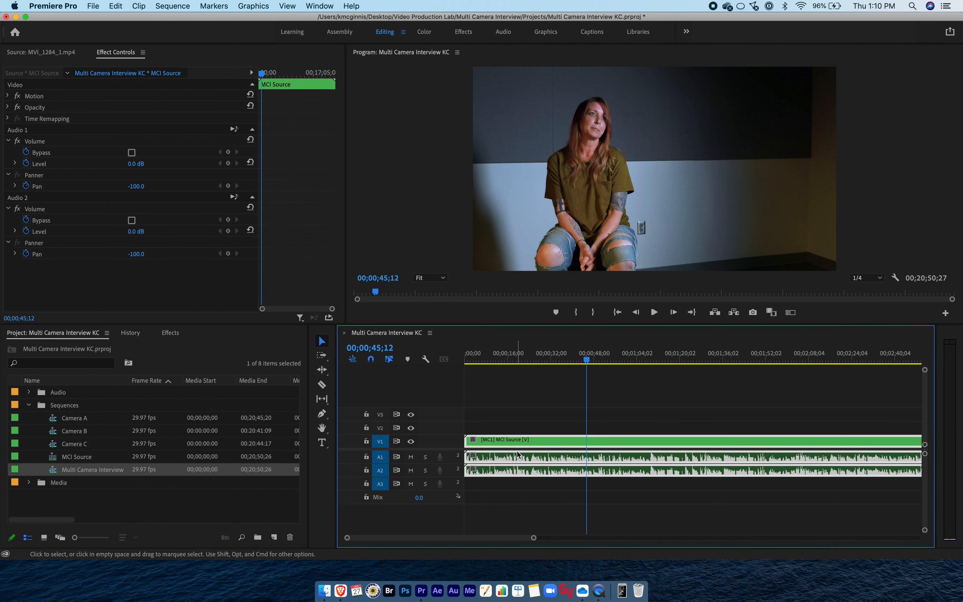
left_click(113, 56)
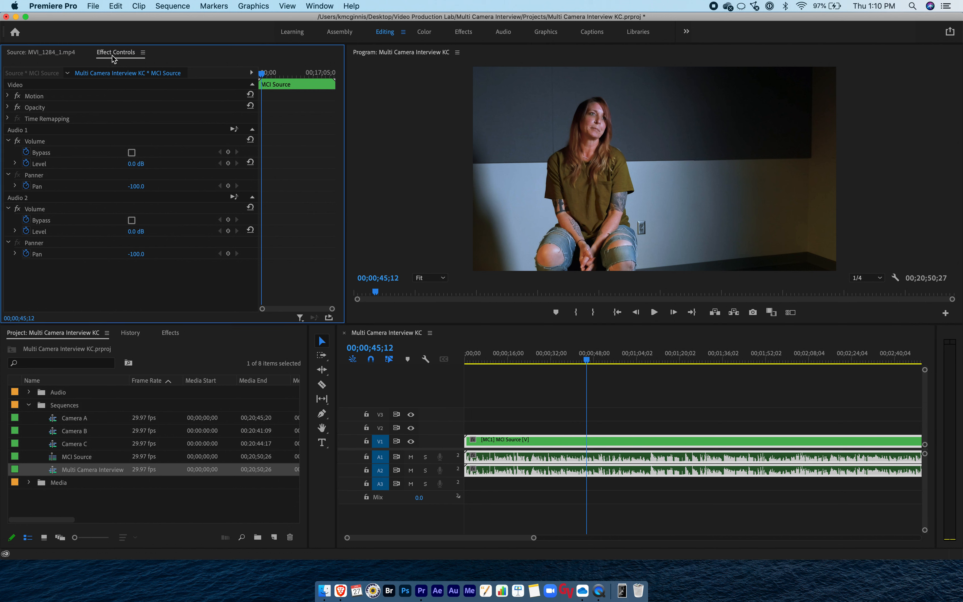
left_click(9, 141)
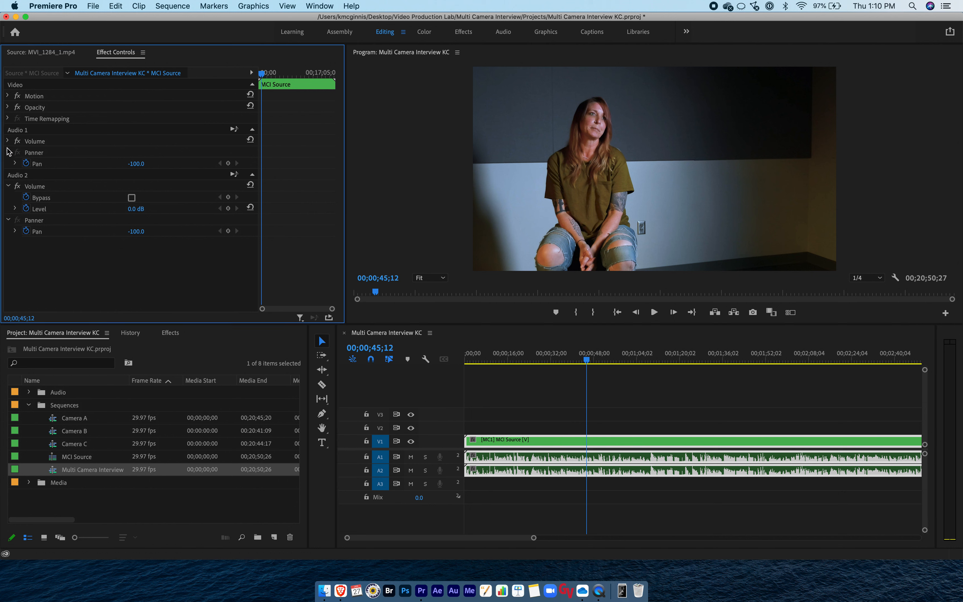
left_click(8, 186)
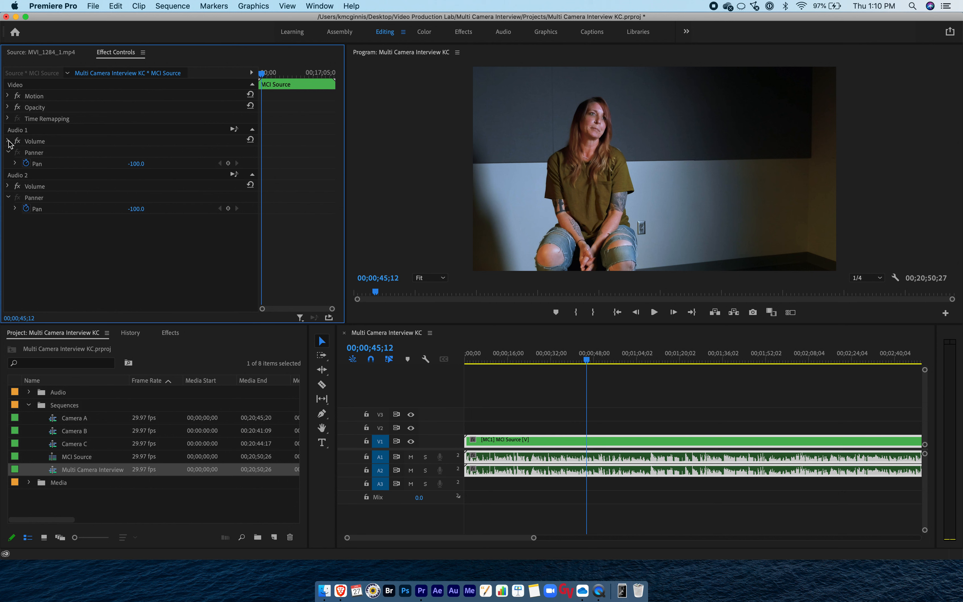
left_click(8, 152)
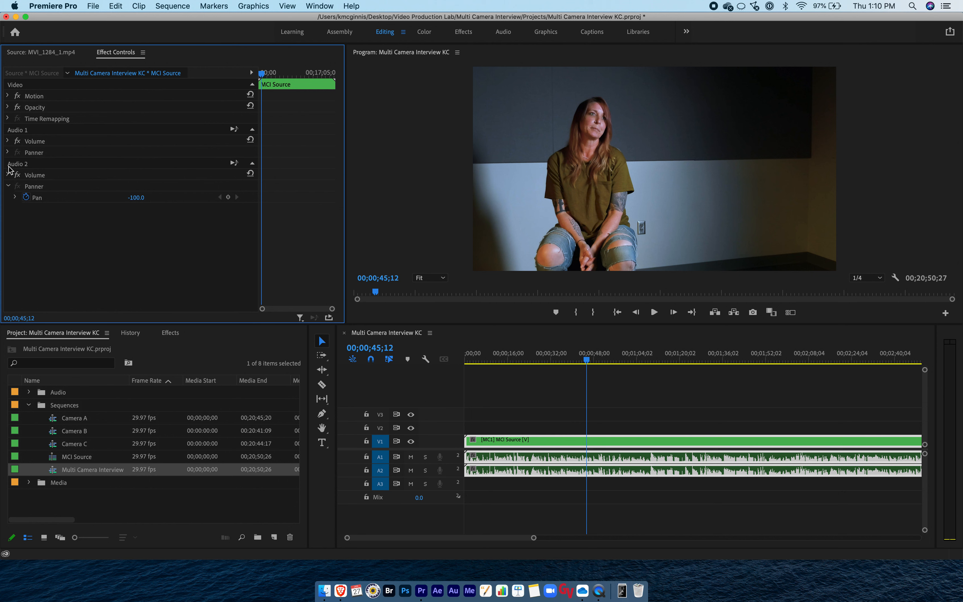
left_click(8, 186)
Disable keyframing for the Audio 1 pan of the MCI Source clip and set the pan to 0
left_click(8, 152)
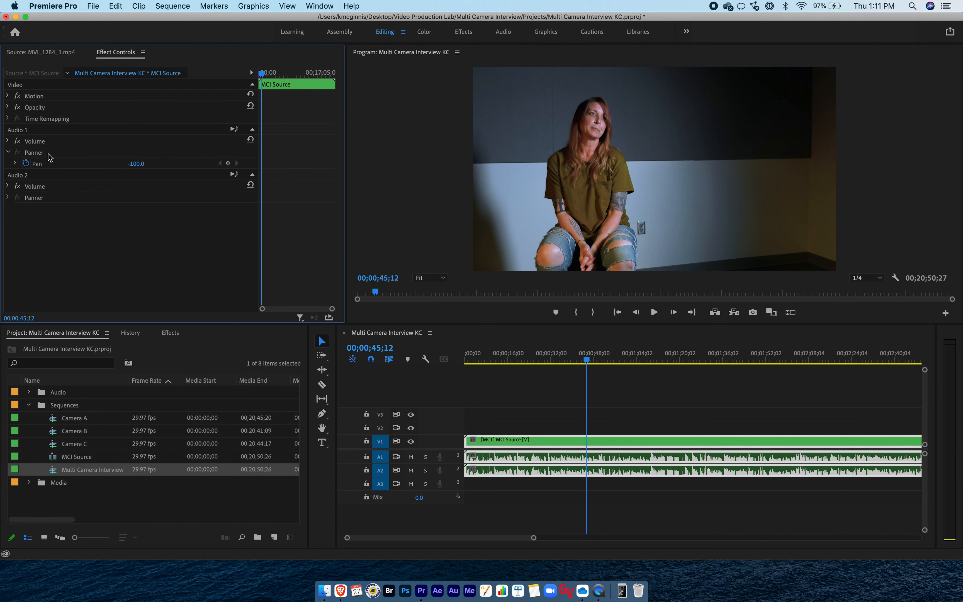
left_click(26, 164)
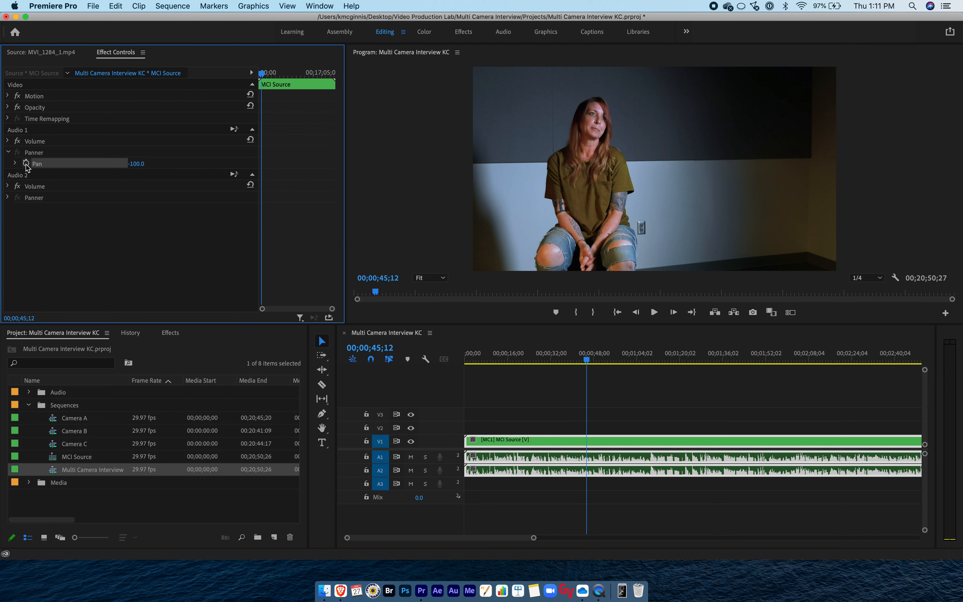
left_click(136, 165)
type("0")
key("Return")
Disable keyframing for the clip's Audio 2 pan and set the pan to 0
left_click(8, 197)
left_click(139, 208)
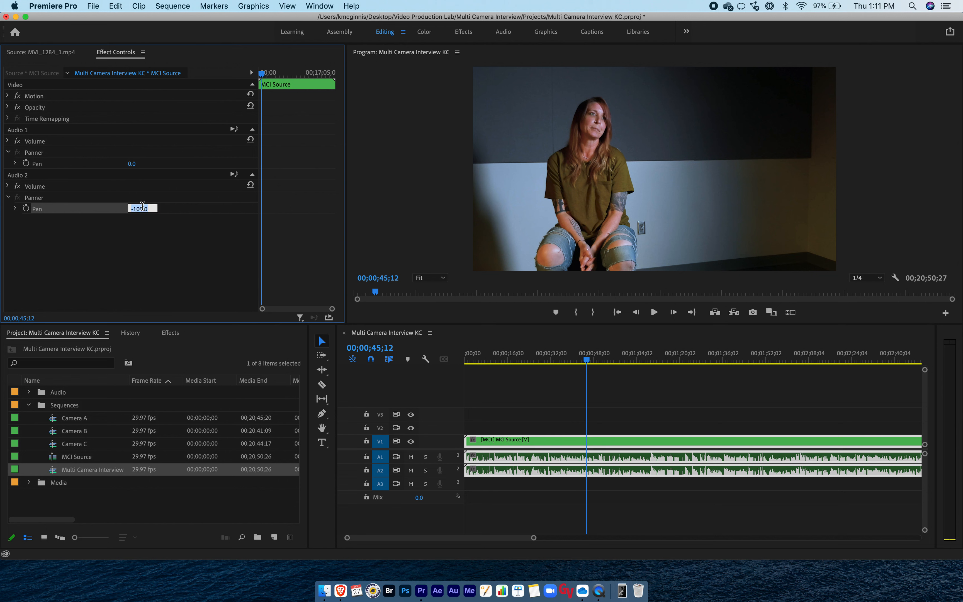
type("0")
key("Return")
Play the sequence from about 00;00;43 and from about 00;01;10 to check the audio in both channels, and save the project
left_click(577, 361)
key("space")
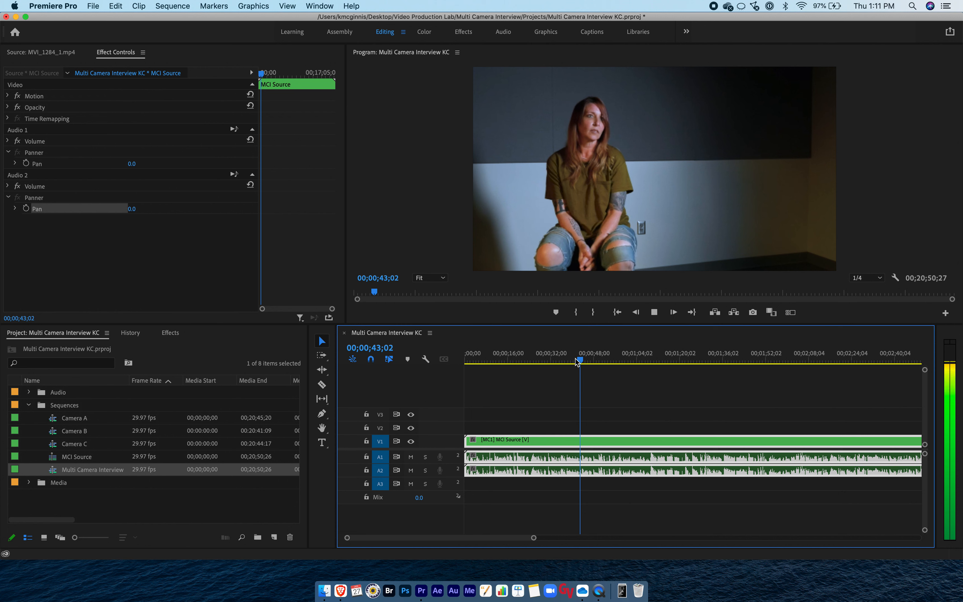
key("space")
left_click_drag(618, 358, 653, 353)
key("space")
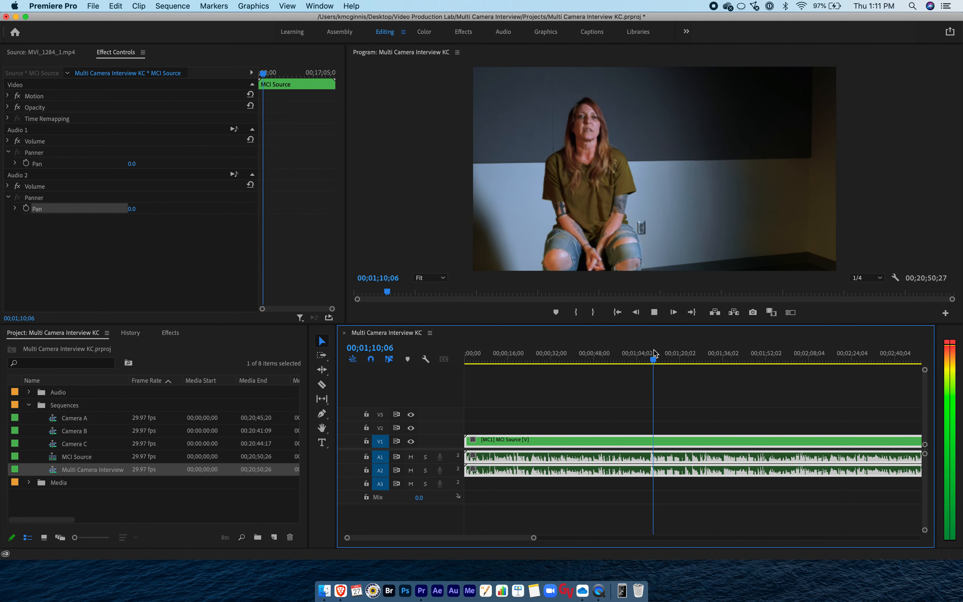
key("super+s")
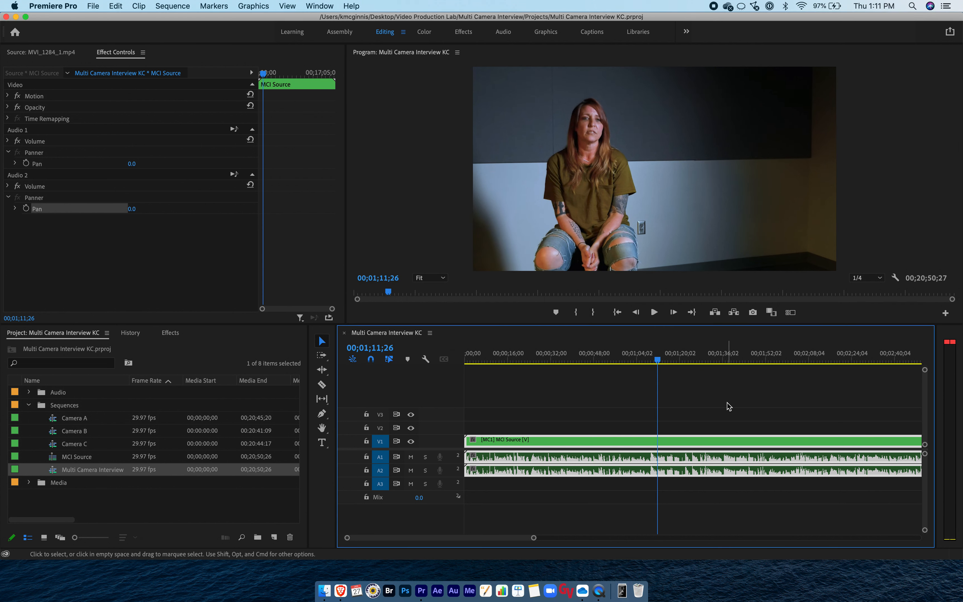
Replay the sequence from 00;01;09;12 at lower system volume to check for peaks, and reset the clipping indicator
left_click(653, 361)
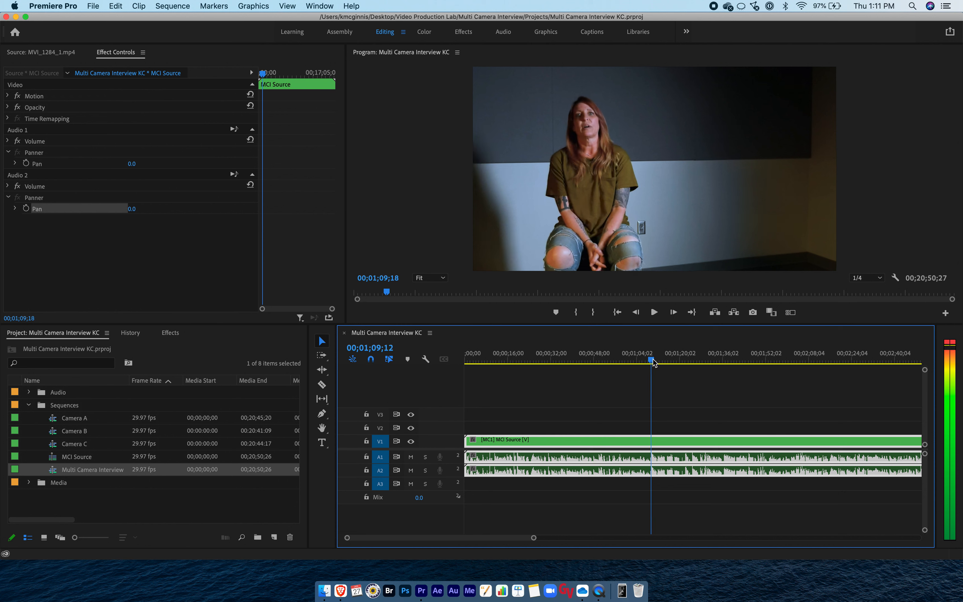
key("XF86AudioLowerVolume")
key("XF86AudioLowerVolume")
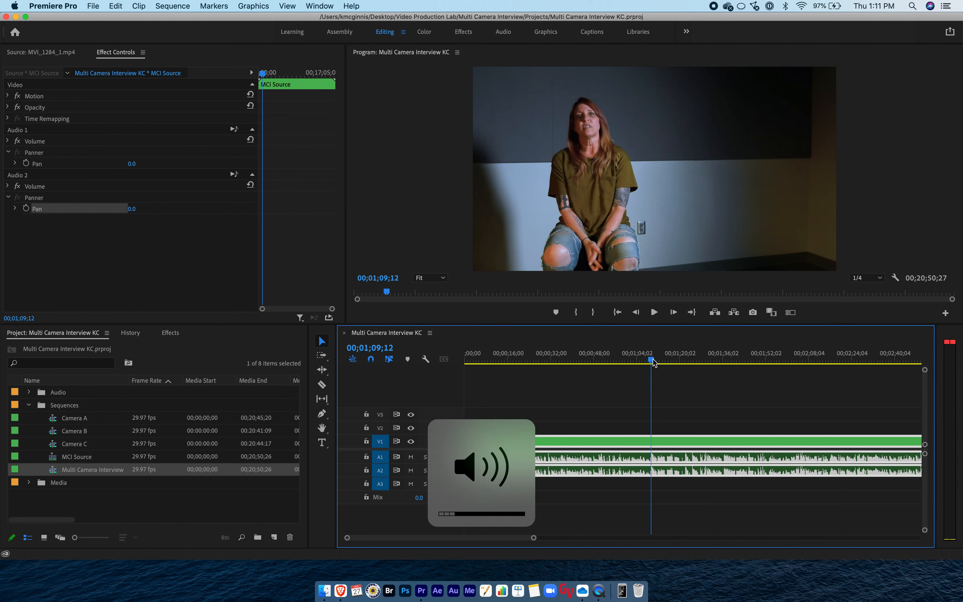
key("space")
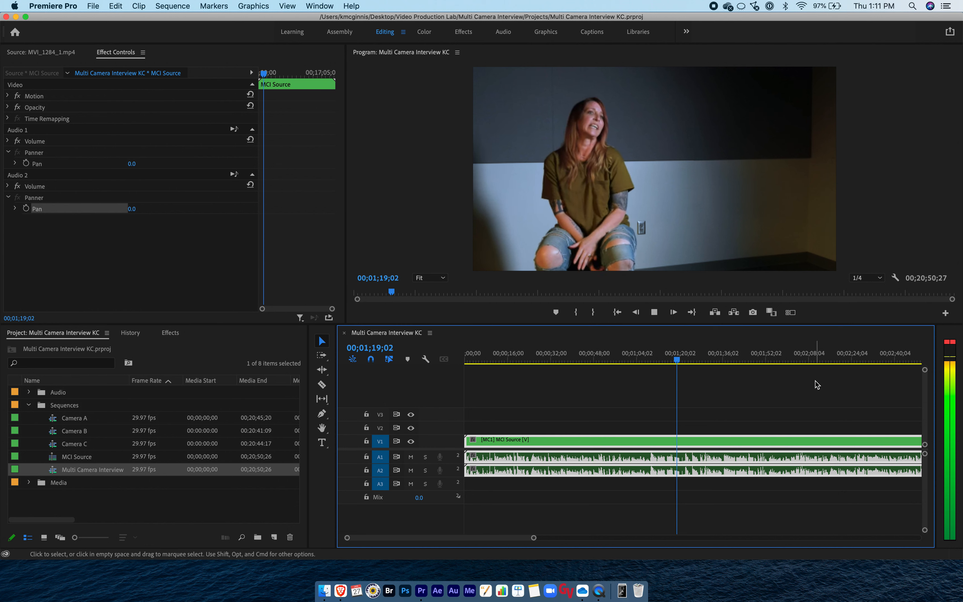
key("space")
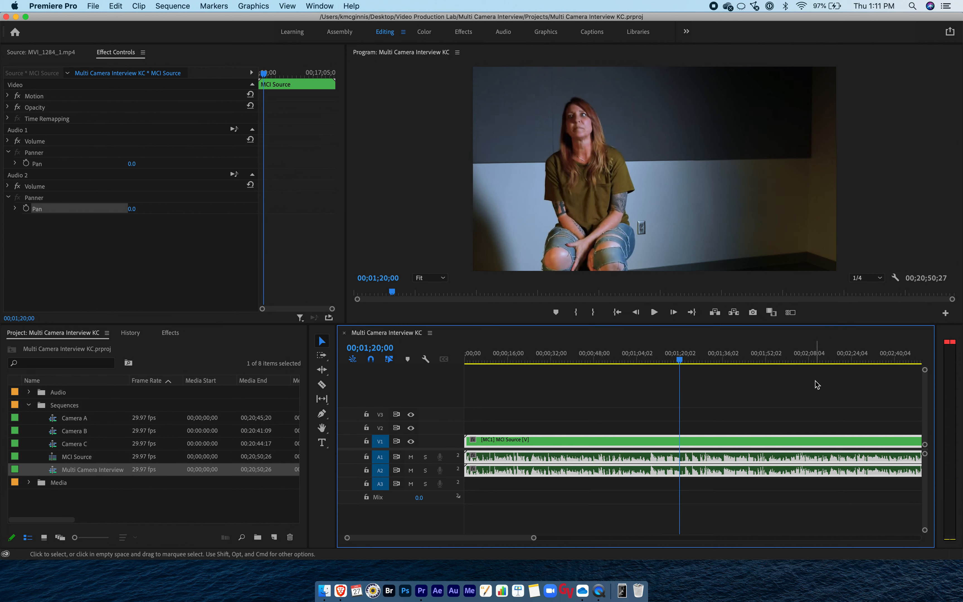
left_click(946, 345)
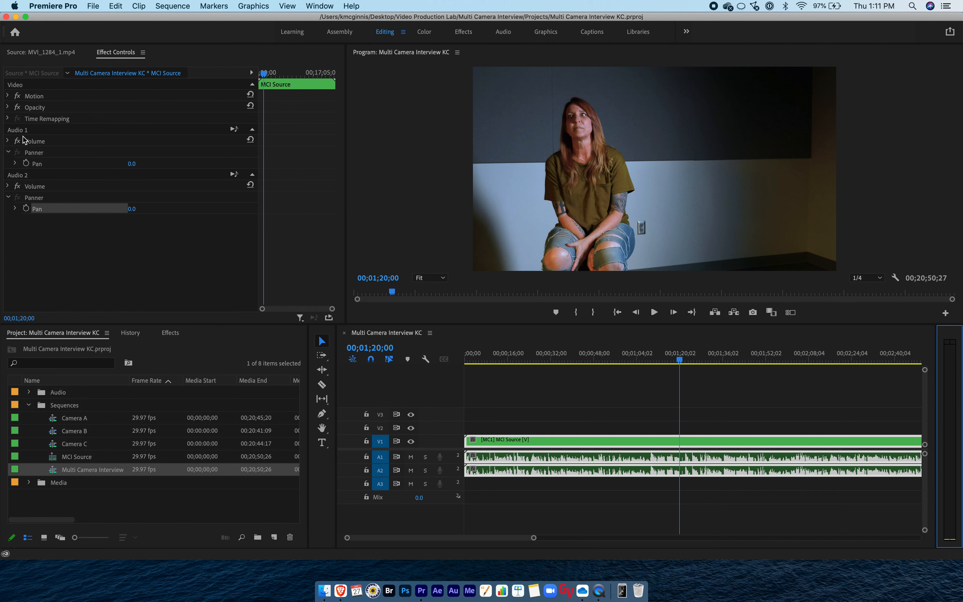
Disable keyframing for the Audio 1 volume level and lower the level to -3.6 dB
left_click(9, 141)
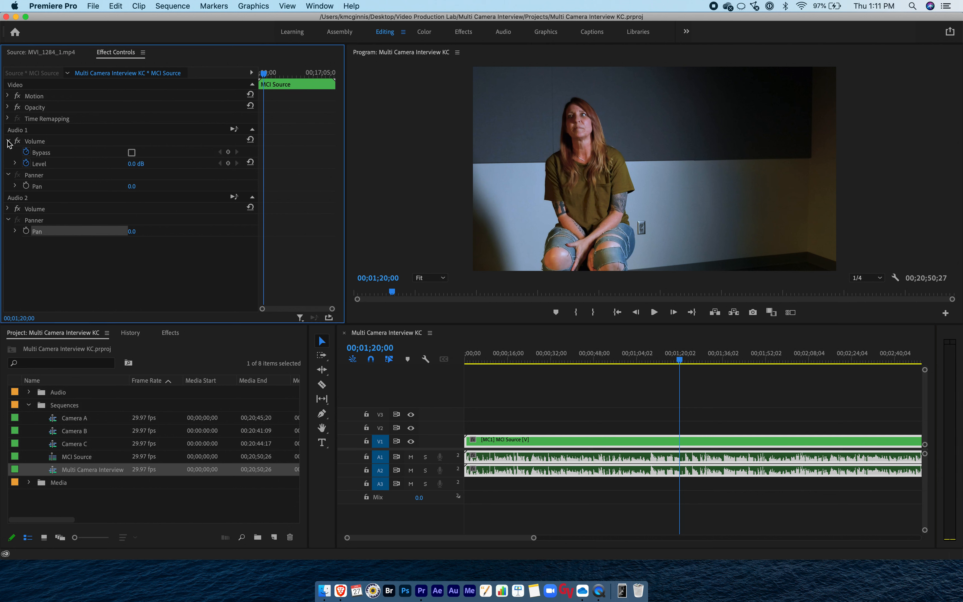
left_click(26, 163)
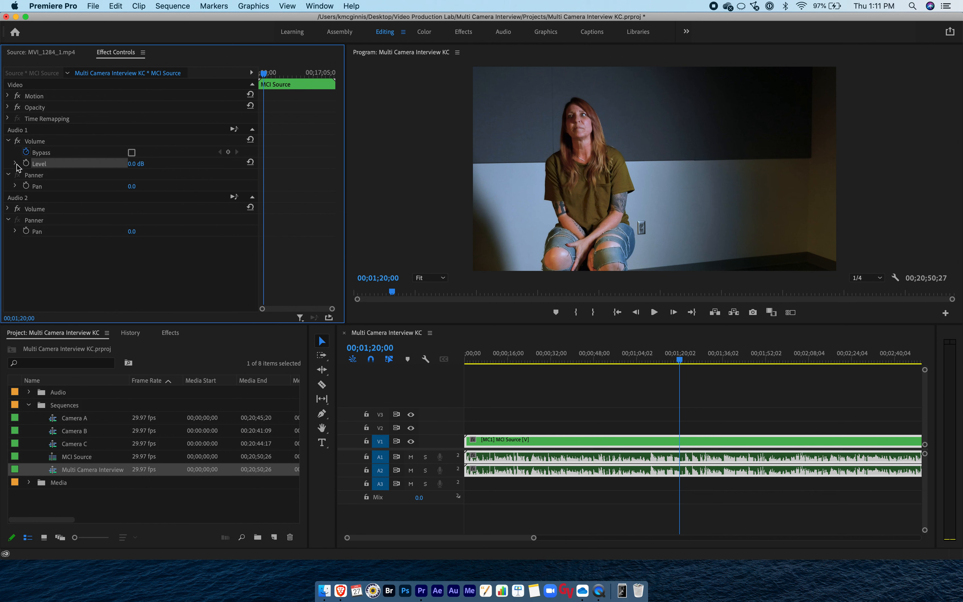
left_click(15, 163)
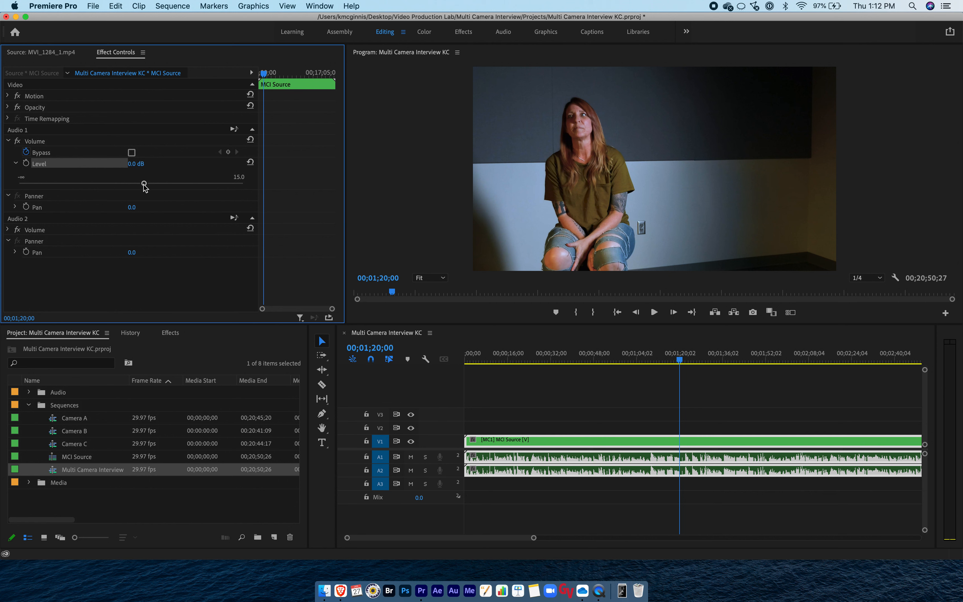
left_click_drag(143, 184, 131, 184)
left_click_drag(125, 186, 126, 185)
Disable keyframing for the Audio 2 volume level and lower the level to -3.5 dB
left_click(7, 229)
left_click(26, 253)
left_click(15, 251)
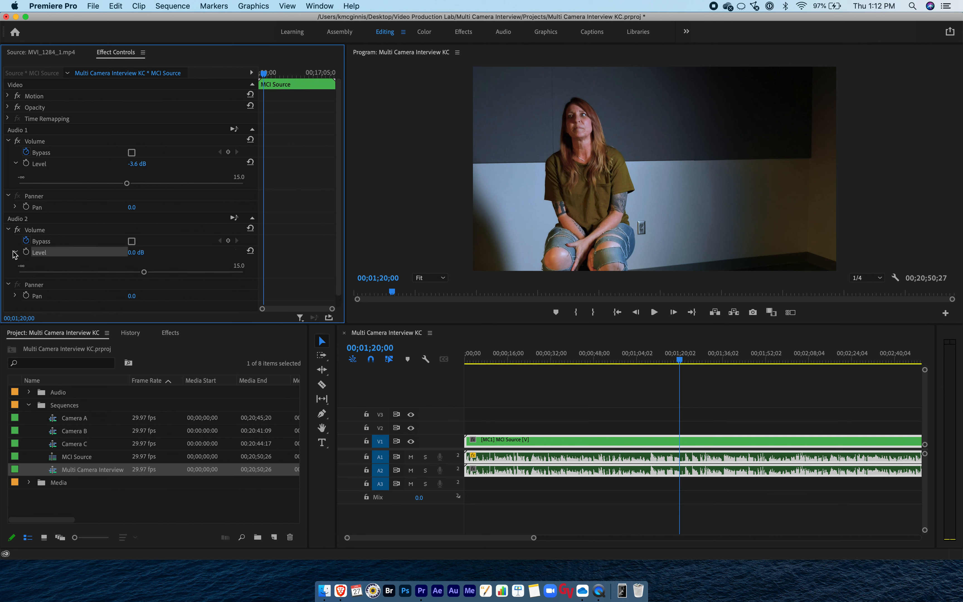
left_click_drag(136, 272, 128, 273)
Play the sequence from 00;01;16;18 to check the lowered audio levels on the meters
left_click(671, 359)
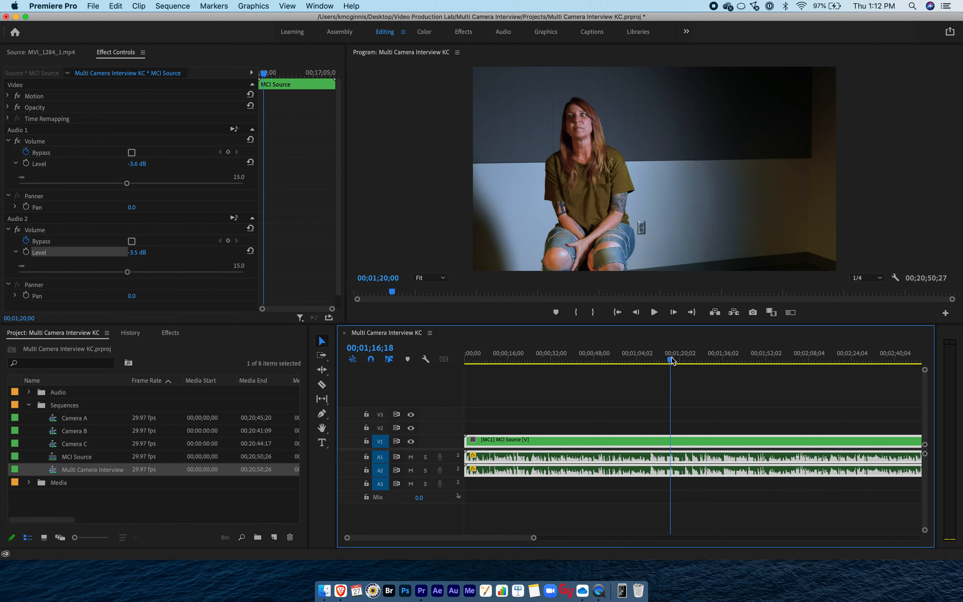
key("j")
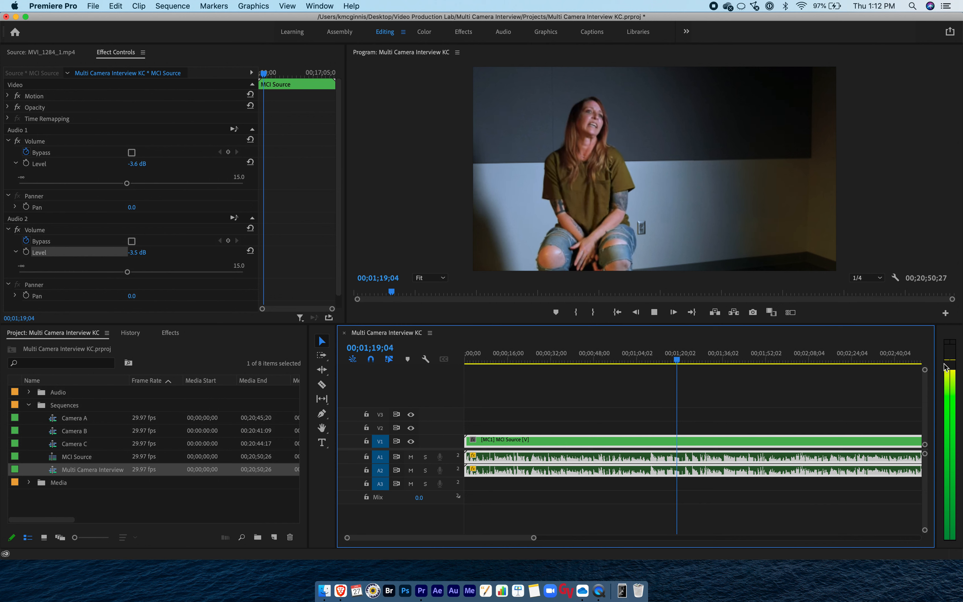
key("k")
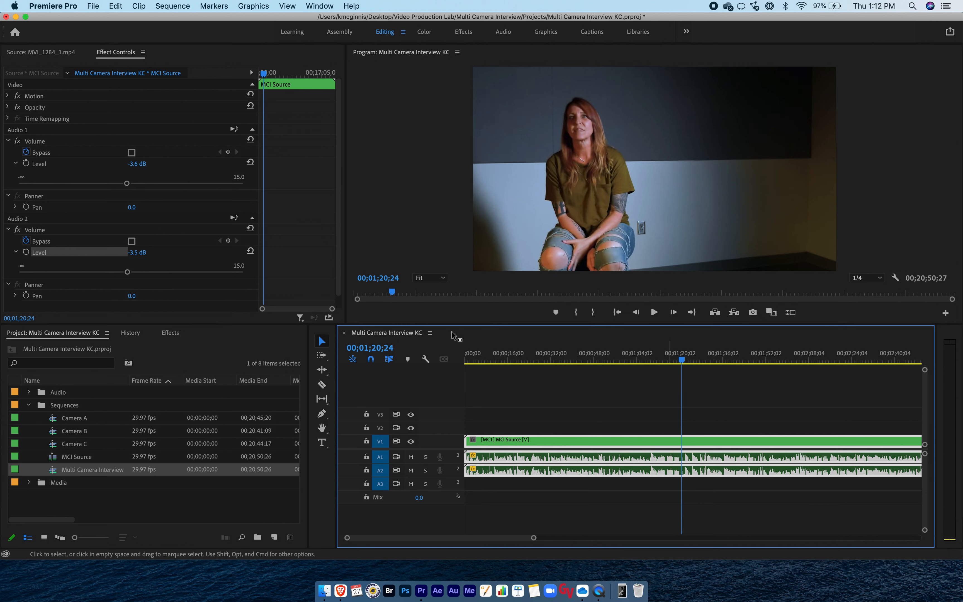
Lower Audio 2 to -5.1 dB and Audio 1 to -4.9 dB, and recheck playback from about 00;01;21, saving and resetting the clipping indicator
left_click_drag(139, 256, 121, 275)
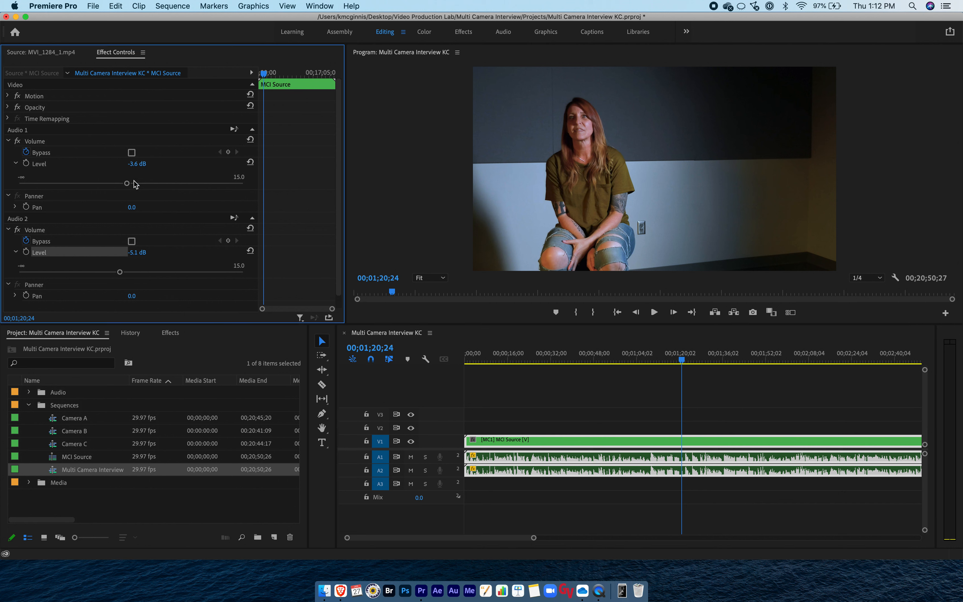
left_click_drag(133, 182, 120, 181)
left_click(682, 357)
key("space")
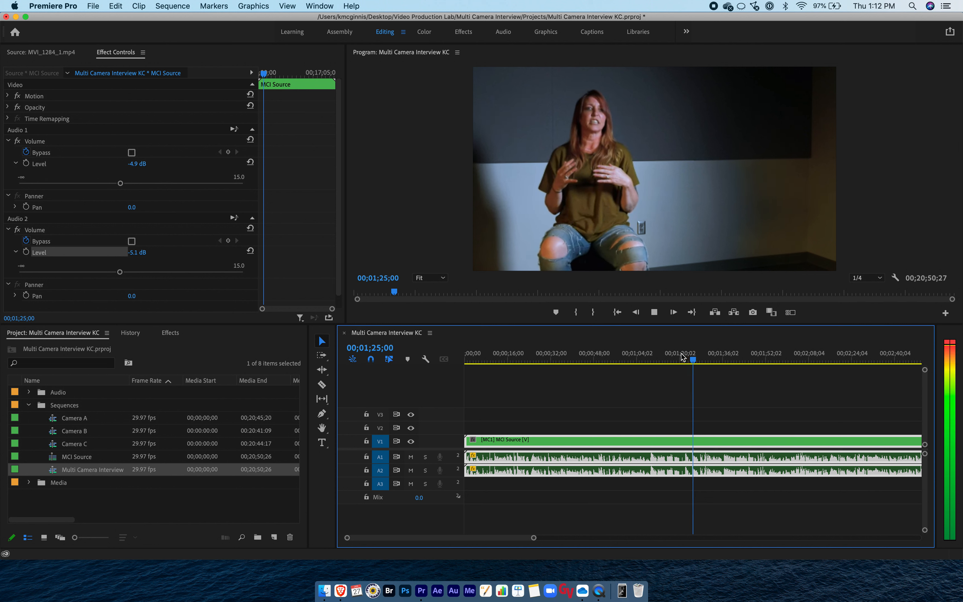
key("space")
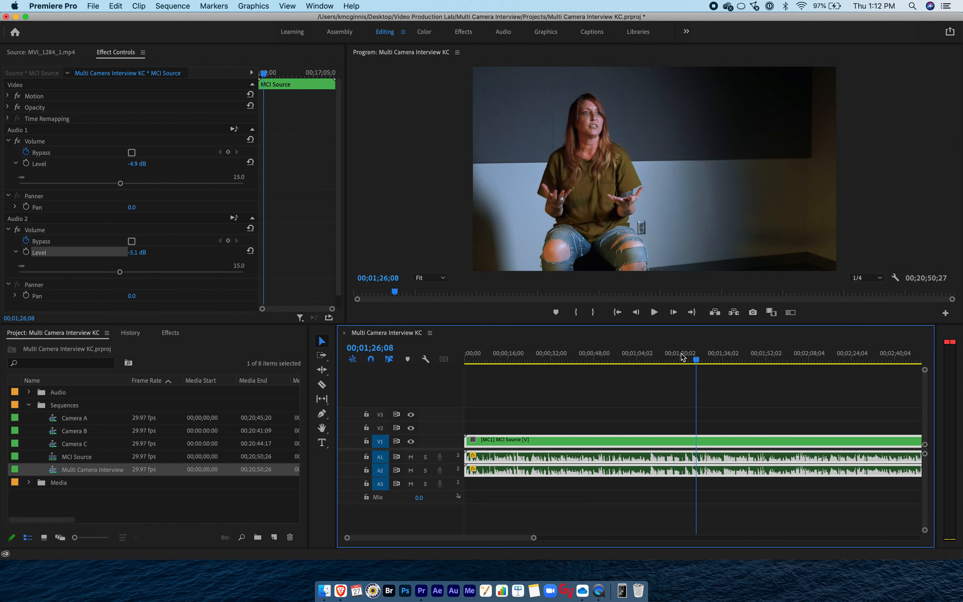
key("super+s")
left_click(952, 345)
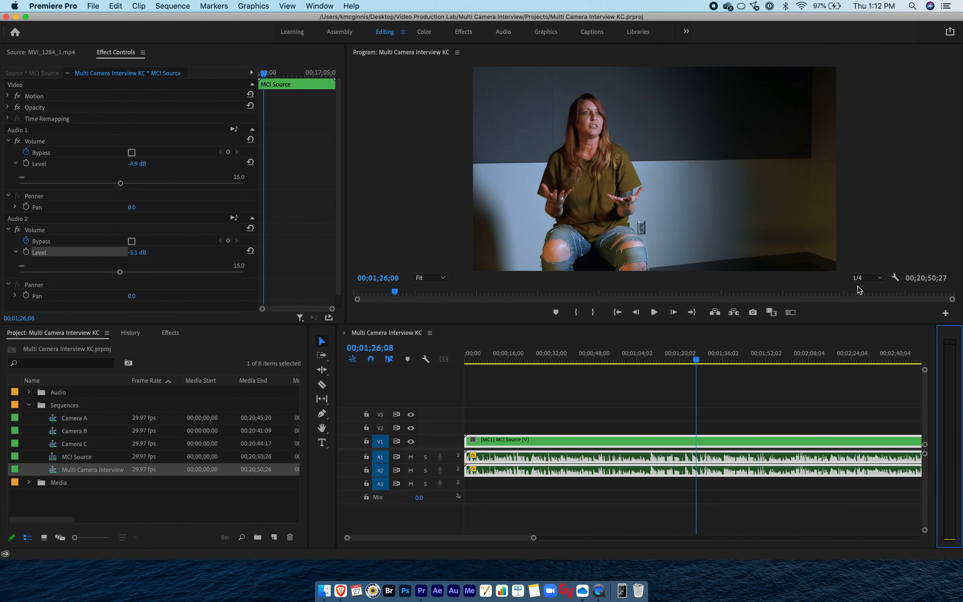
Set the volume level of both Audio 1 and Audio 2 to -10.0 dB
left_click_drag(119, 272, 111, 277)
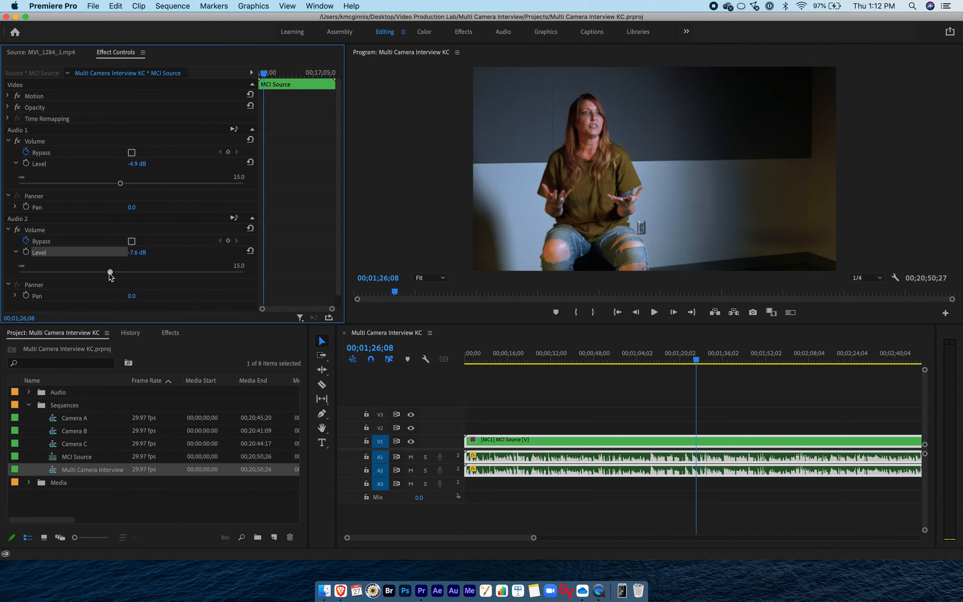
mouse_move(120, 184)
left_mouse_down()
mouse_move(14, 183)
mouse_move(101, 185)
left_mouse_up()
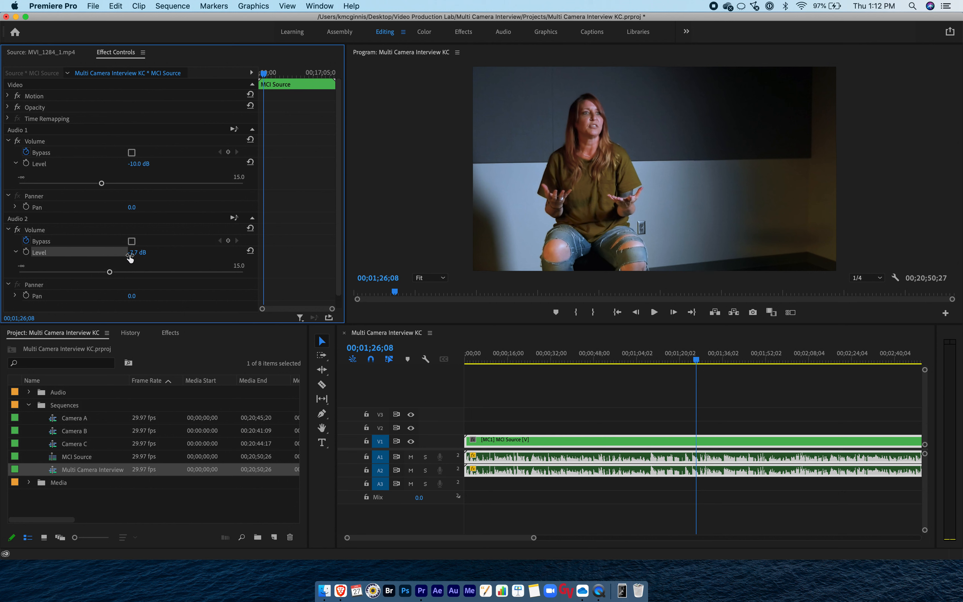
left_click_drag(110, 272, 102, 273)
Play the sequence from about 00;01;10 to verify the new audio levels, and save the project
left_click(654, 359)
key("space")
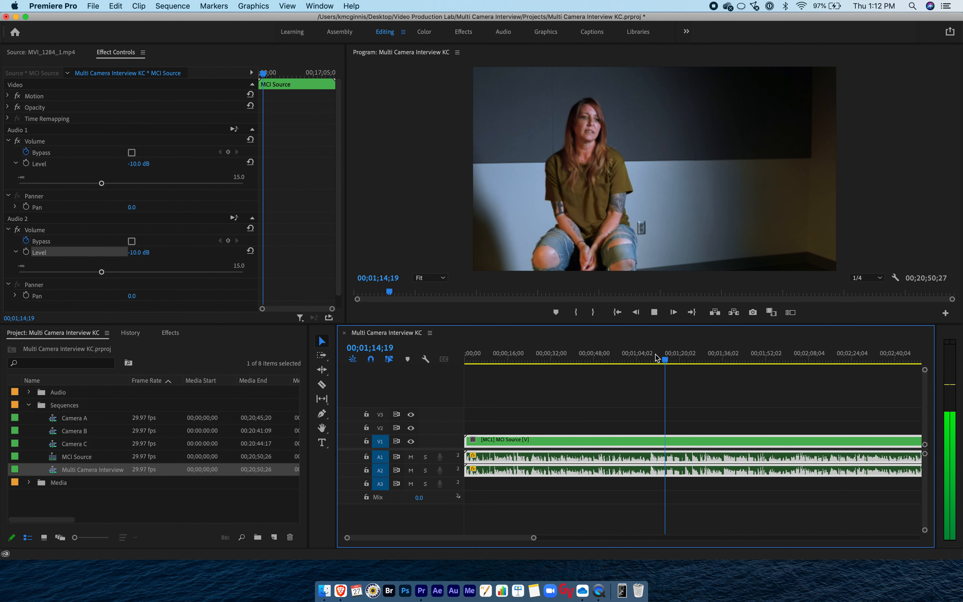
key("space")
key("super+s")
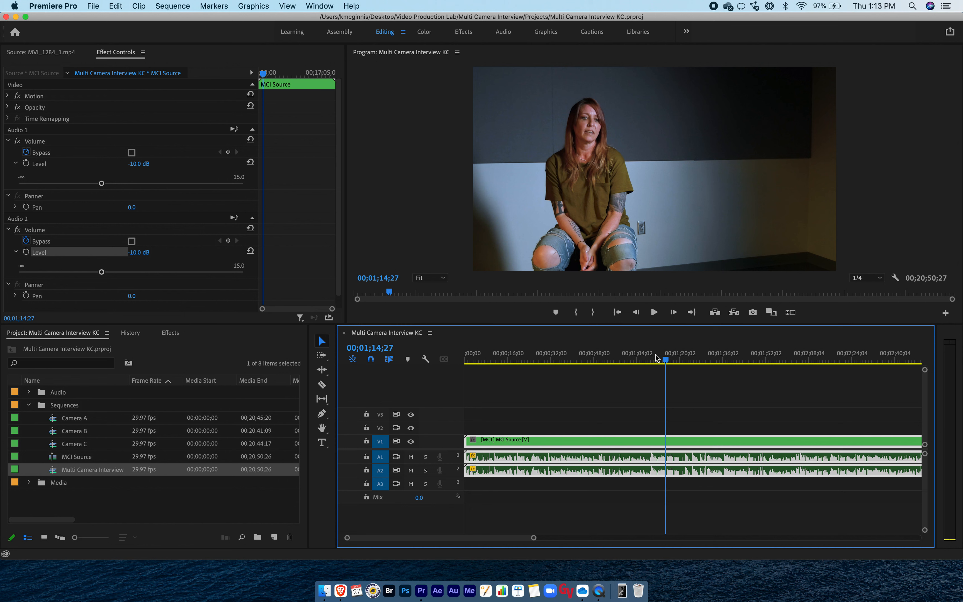
Collapse the Volume settings of both audio channels and deselect the MCI Source clip
left_click(8, 144)
left_click(8, 186)
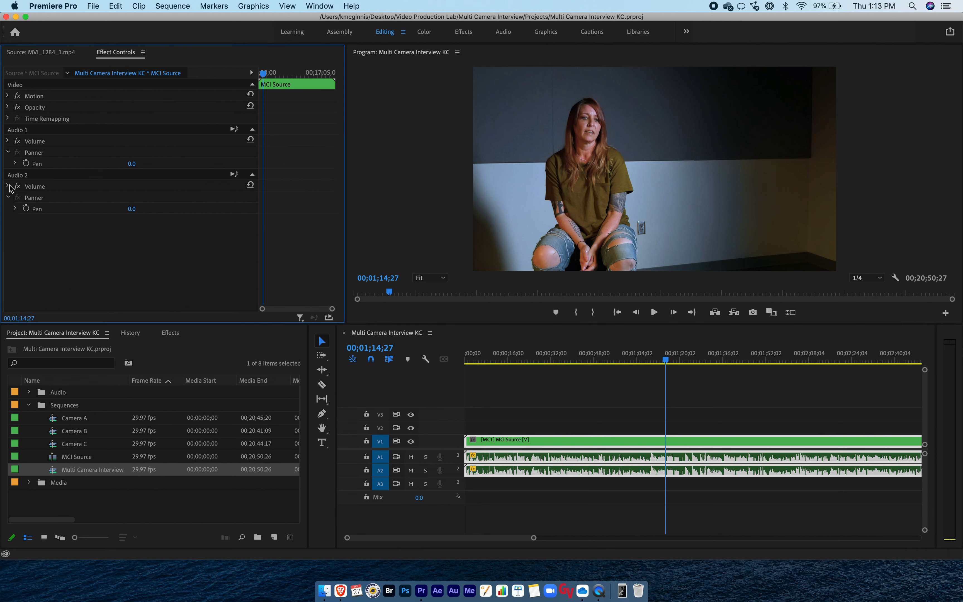
left_click(671, 408)
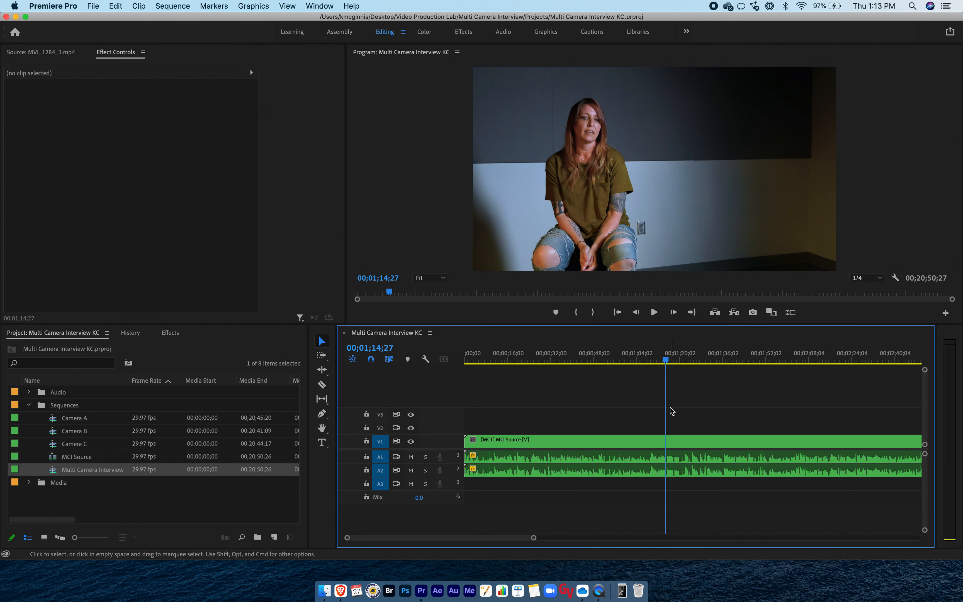